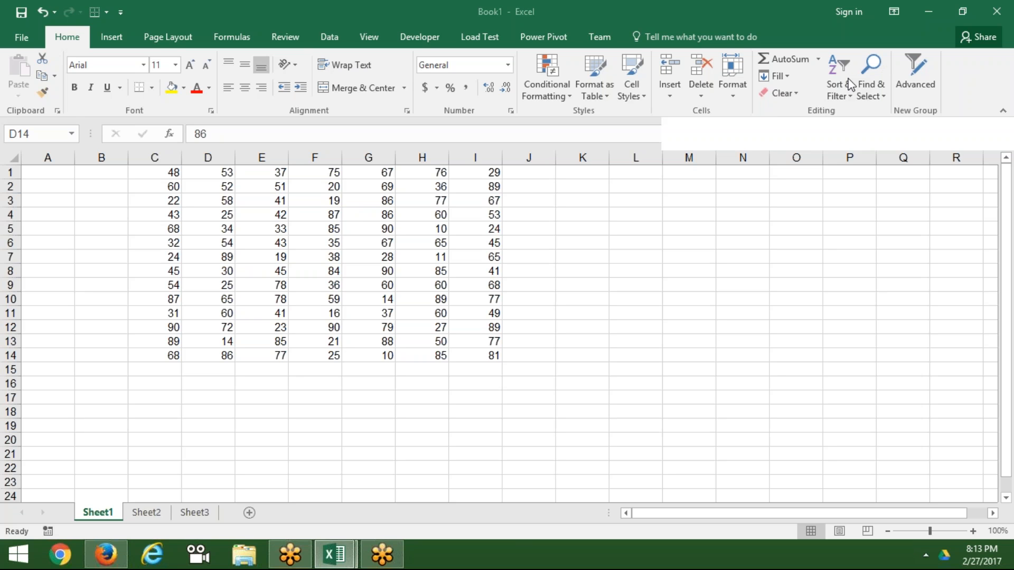
- Select the range E3:H11 and protect Sheet1 without a password, keeping the default permissions
left_click(312, 204)
left_click_drag(276, 201, 433, 306)
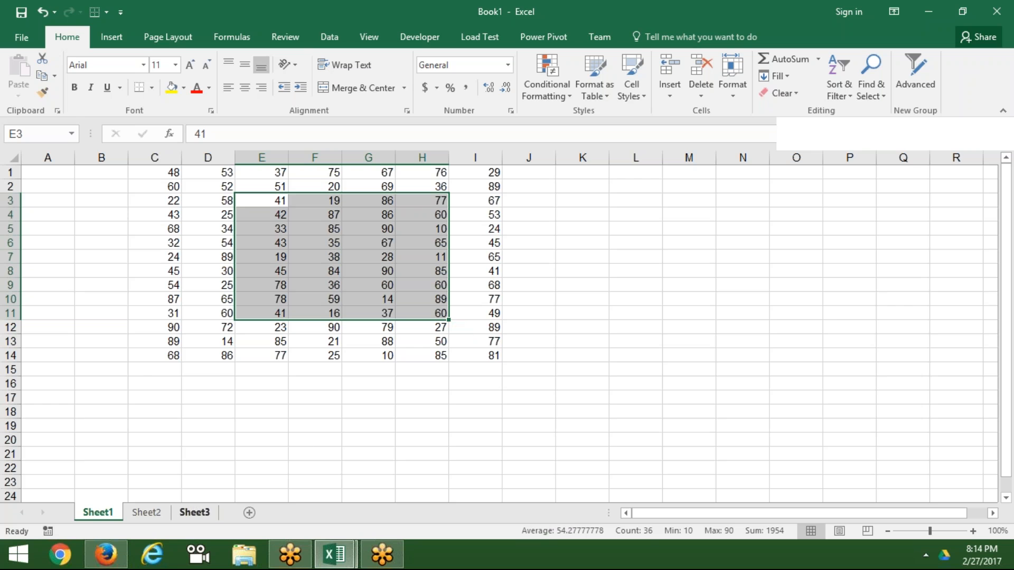
right_click(113, 510)
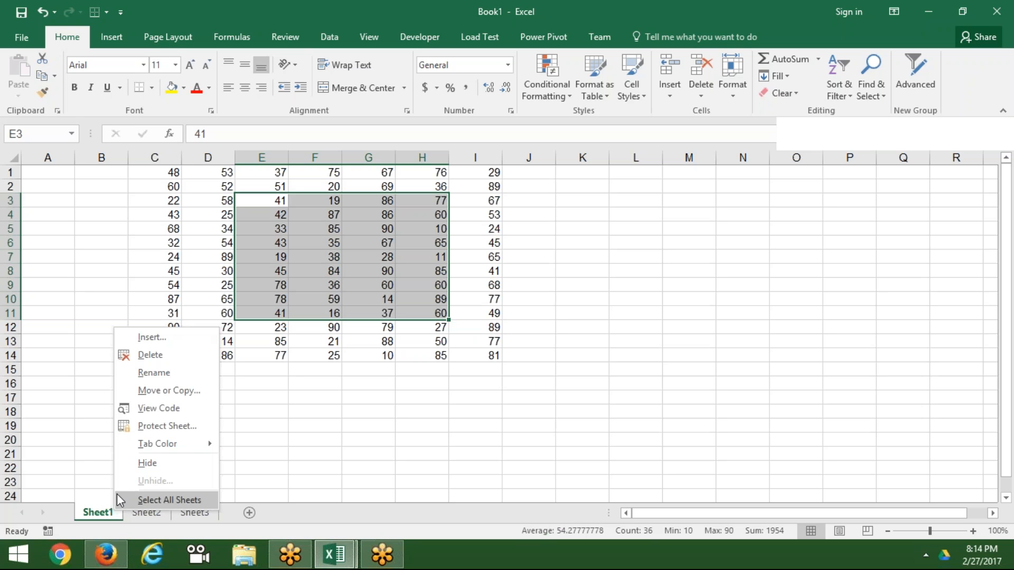
left_click(145, 427)
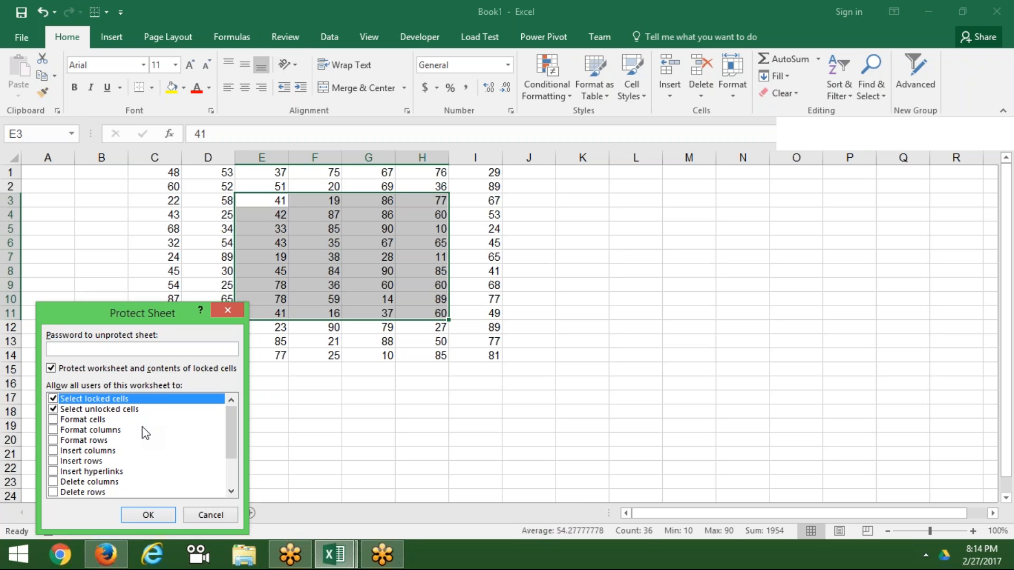
left_click(149, 516)
- Try to delete the content of cell E11 on the protected sheet
left_click(241, 310)
key("Delete")
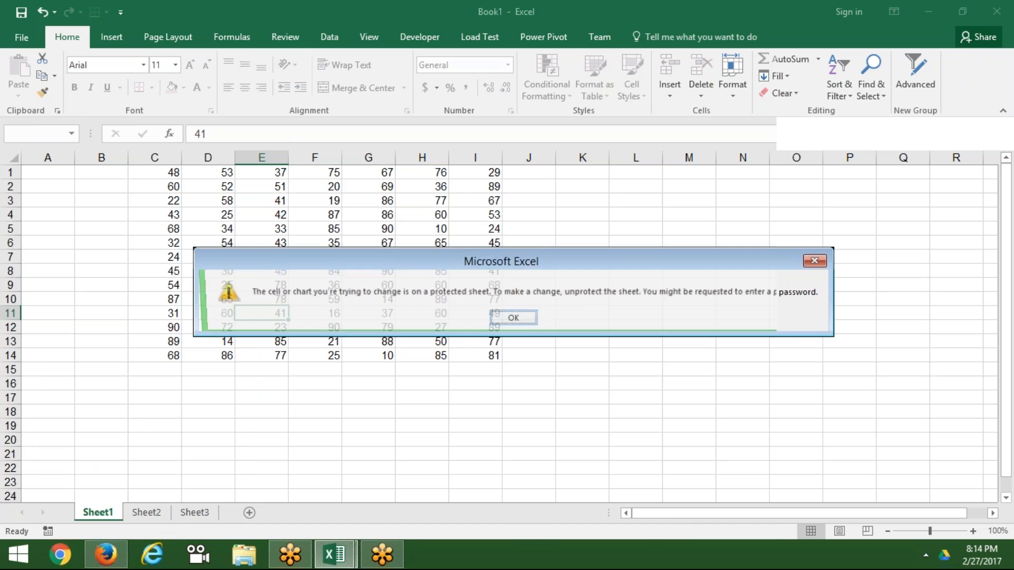
key("Return")
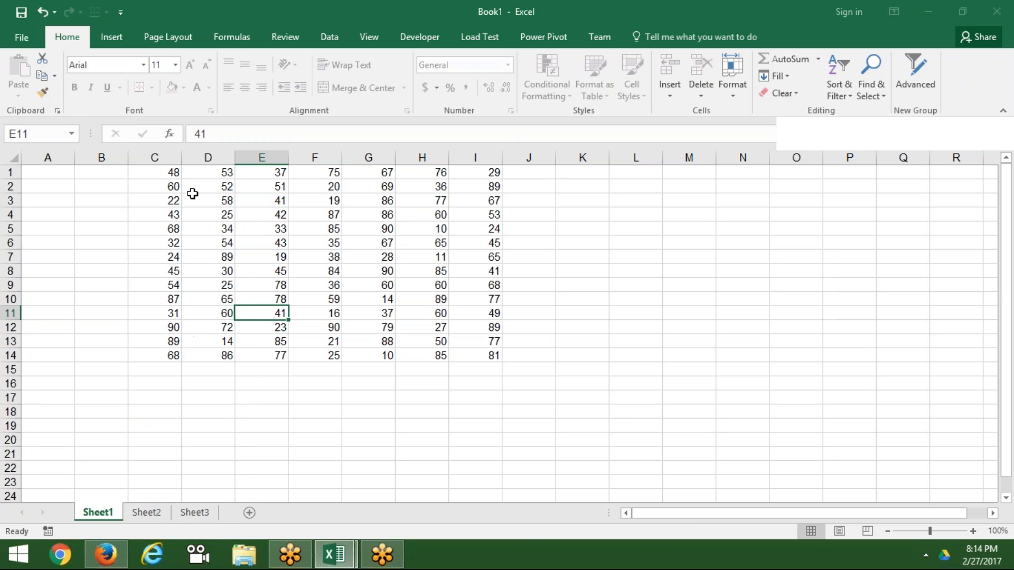
- Copy the range D2:H11, cancel the copy mode and select cell H11
left_click_drag(195, 190, 439, 310)
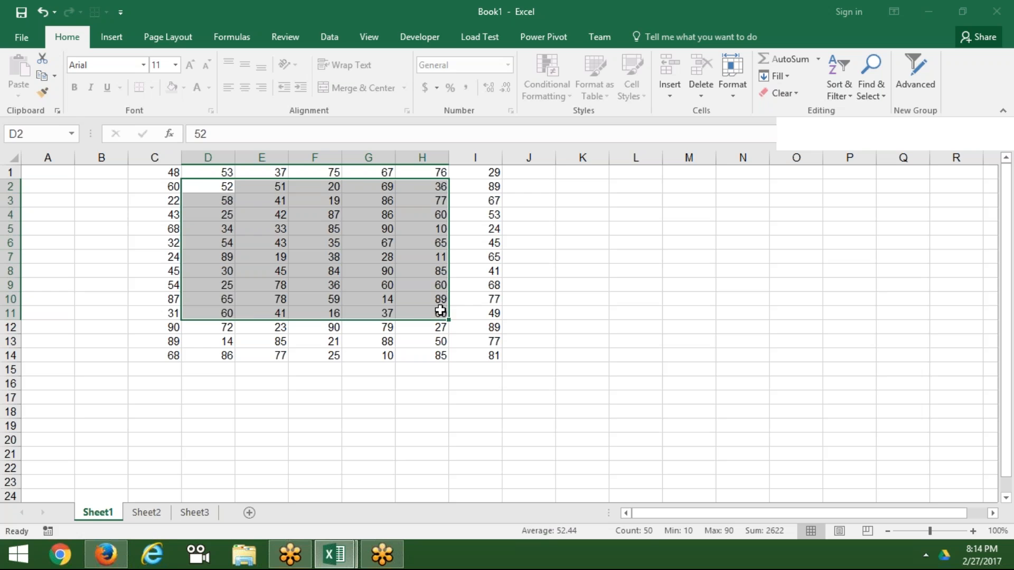
key("ctrl+c")
key("Escape")
left_click(424, 313)
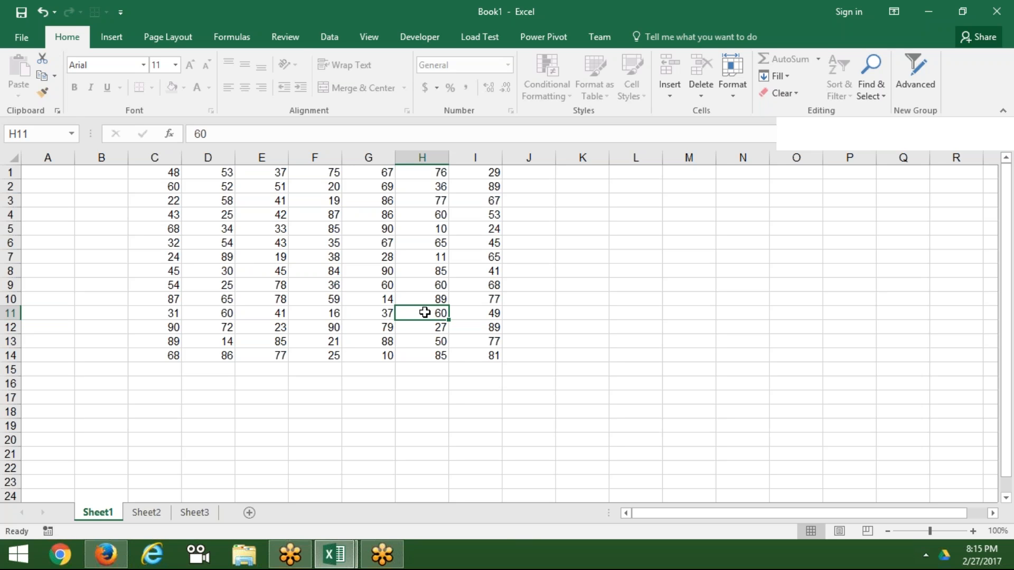
- Remove the protection from Sheet1
right_click(112, 516)
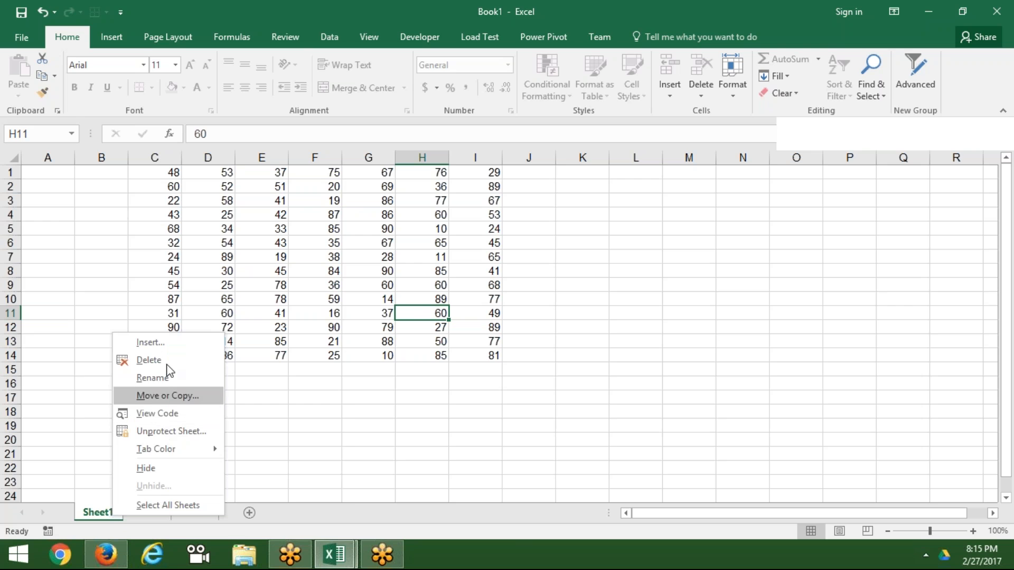
right_click(95, 515)
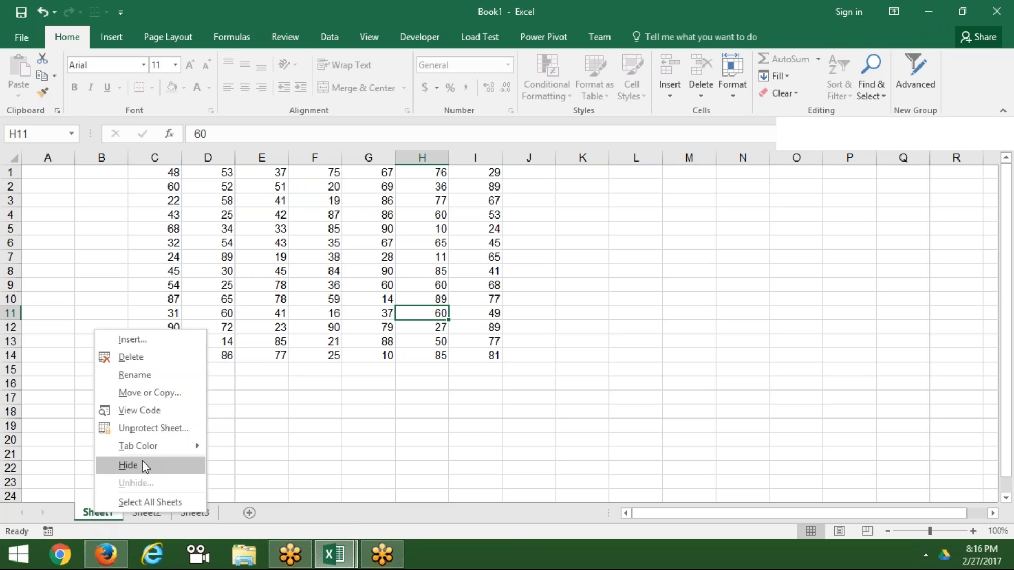
left_click(152, 430)
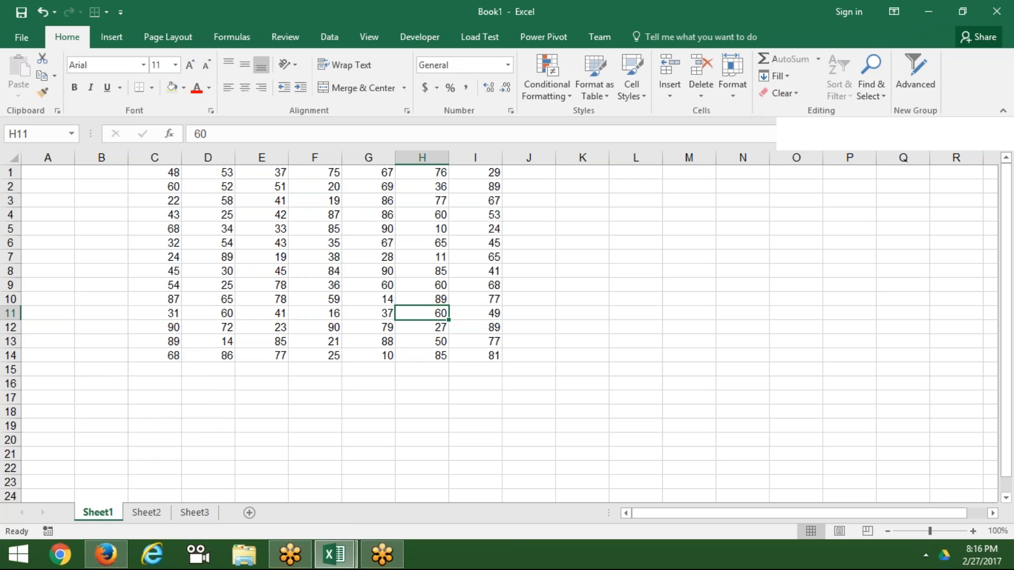
- Protect Sheet1 with selecting locked and unlocked cells both disallowed, and try to enter text in the sheet
right_click(97, 518)
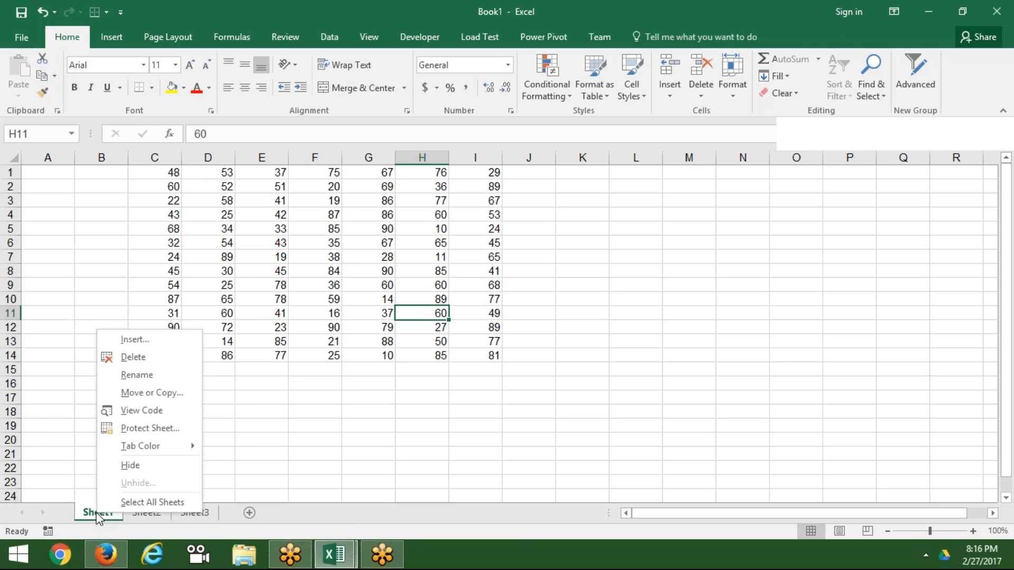
left_click(135, 428)
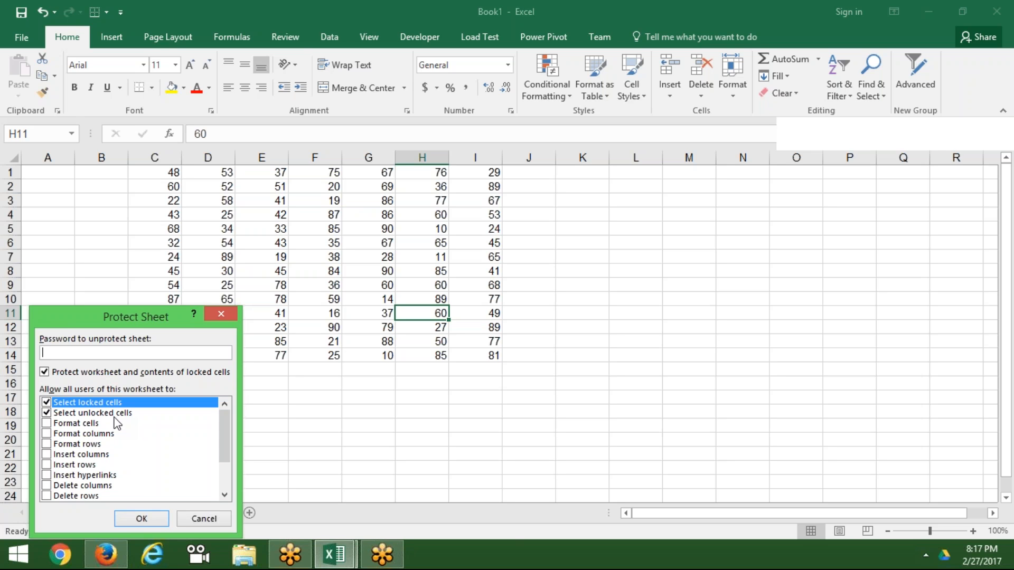
left_click(115, 412)
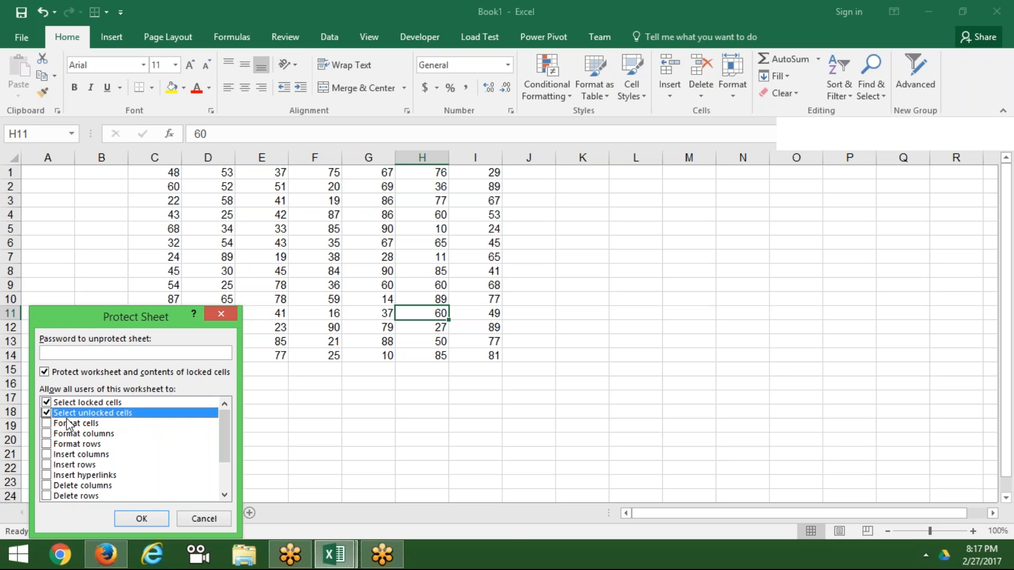
left_click(47, 412)
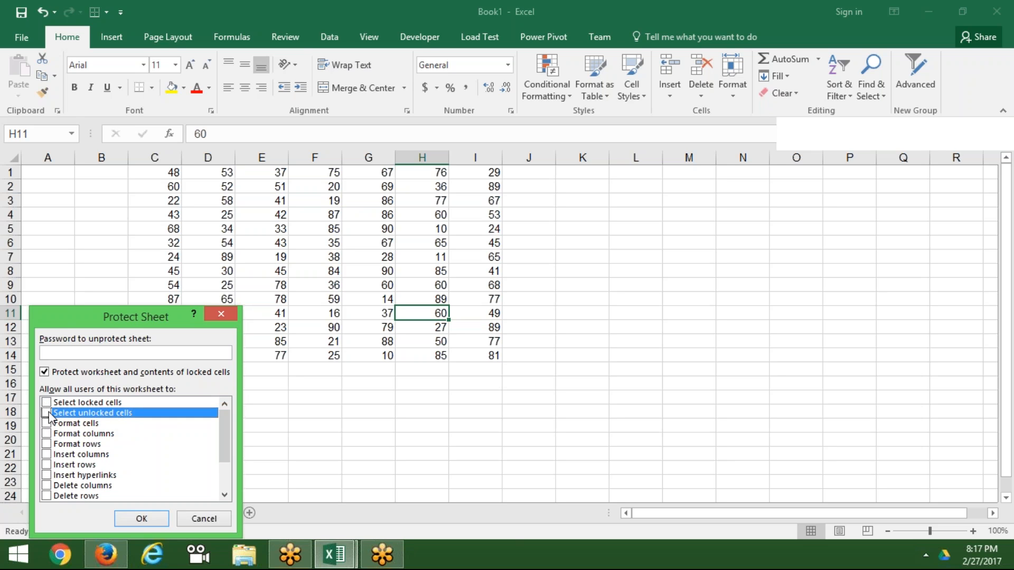
left_click(132, 514)
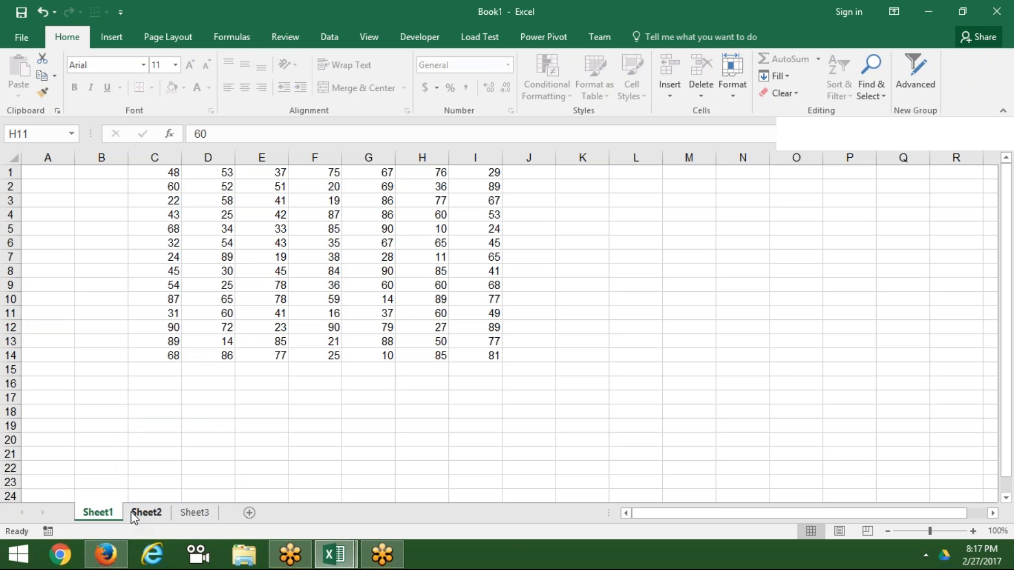
key("a")
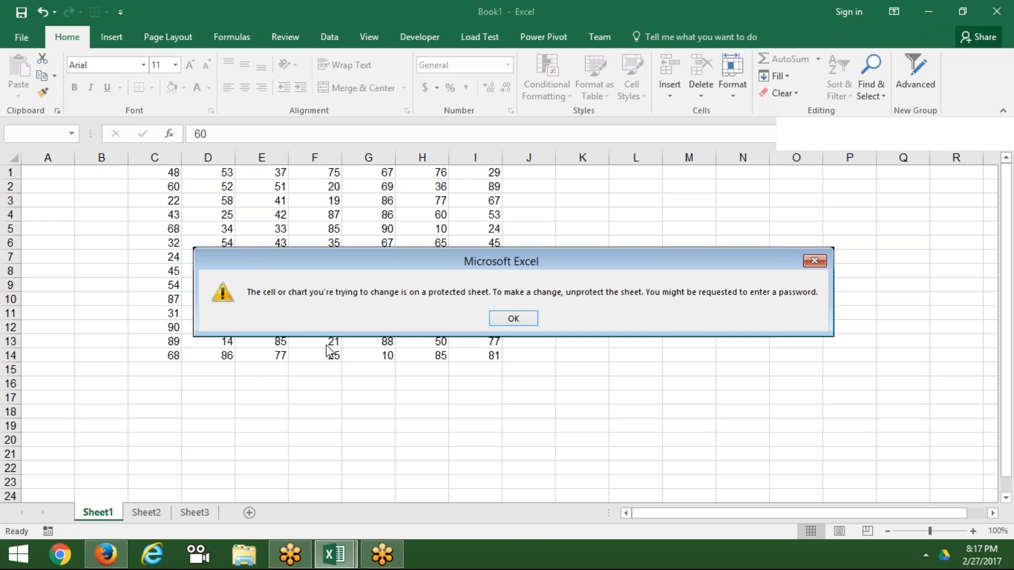
left_click(496, 318)
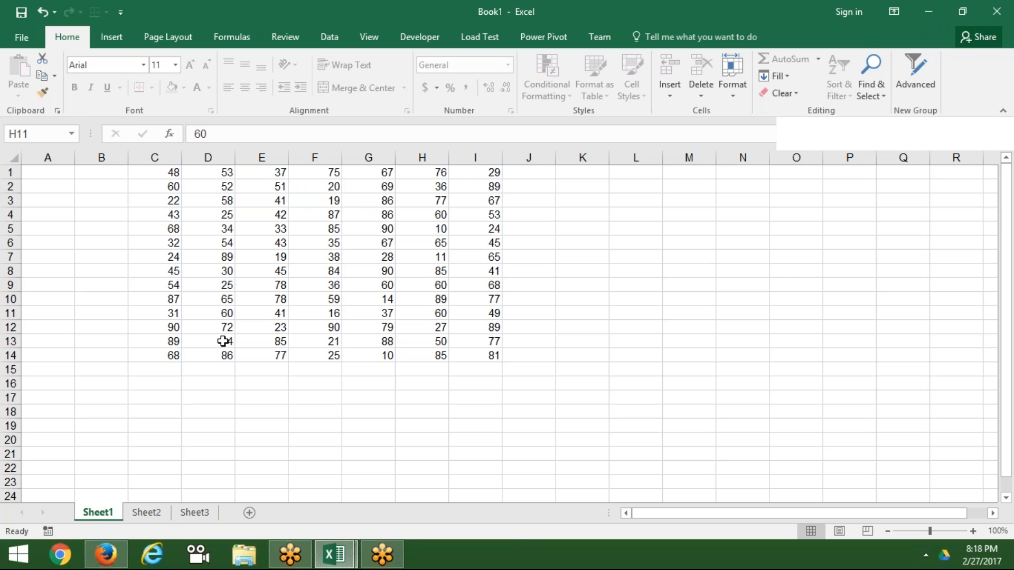
- Fill the range E6:H18 on Sheet2 with yellow
left_click(143, 513)
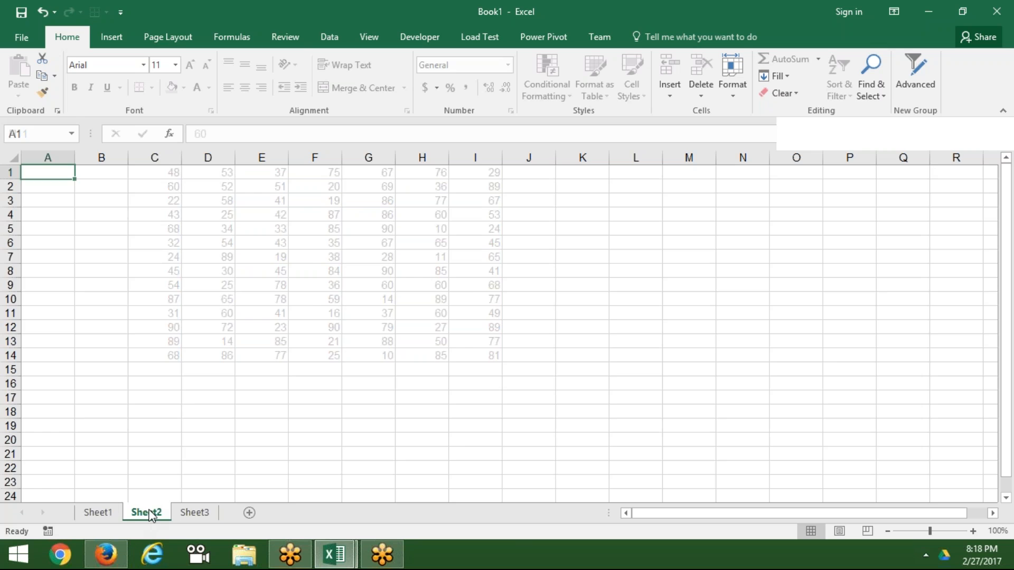
left_click_drag(237, 238, 441, 413)
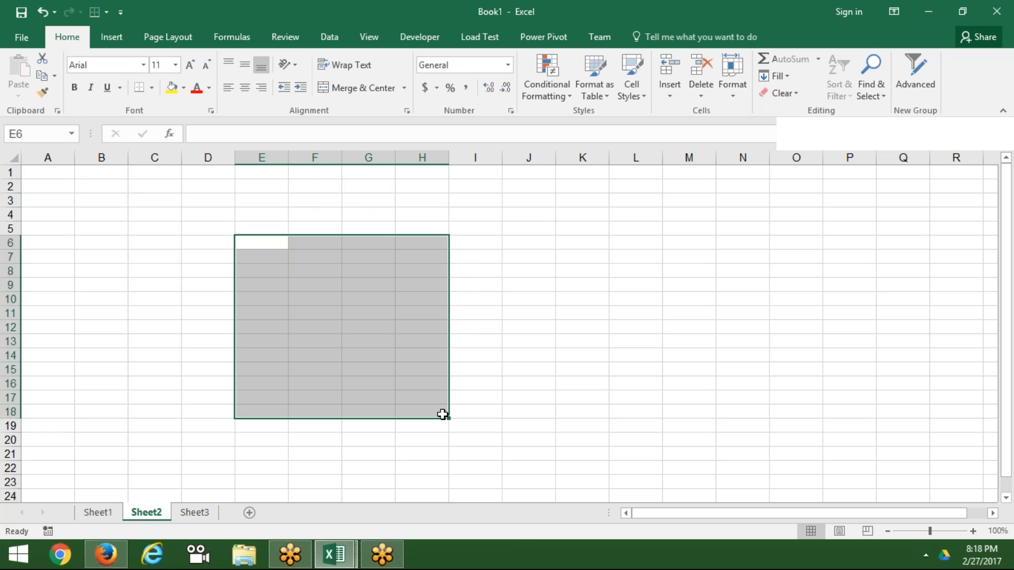
left_click(173, 93)
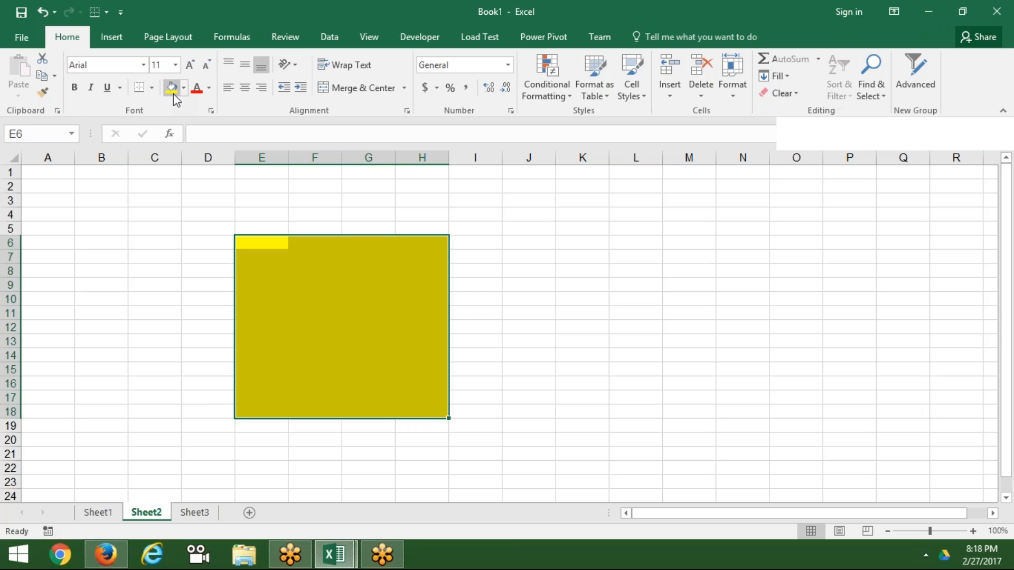
left_click(208, 341)
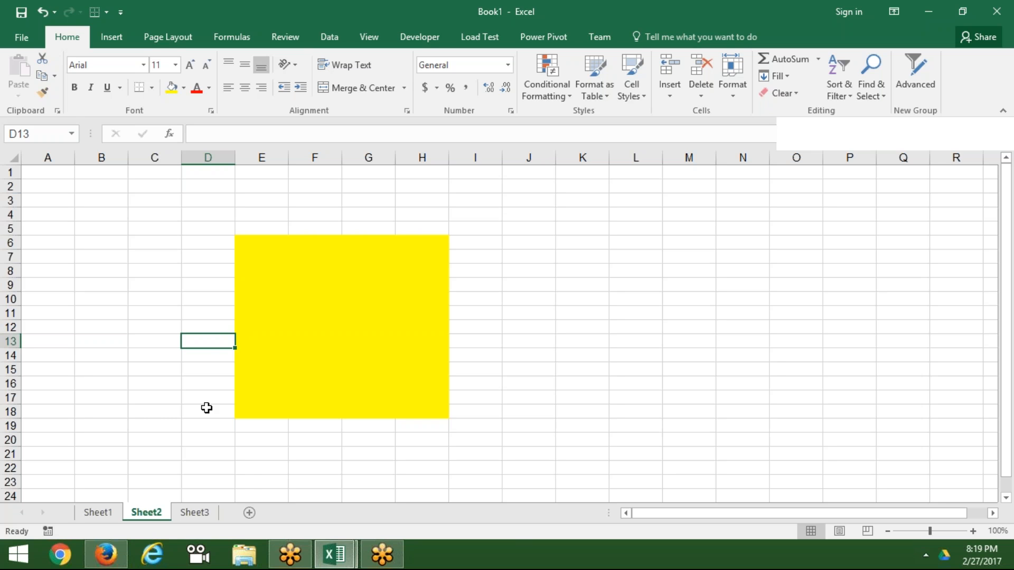
- Examine the sheet protection options for Sheet2 and close them without protecting the sheet
right_click(146, 514)
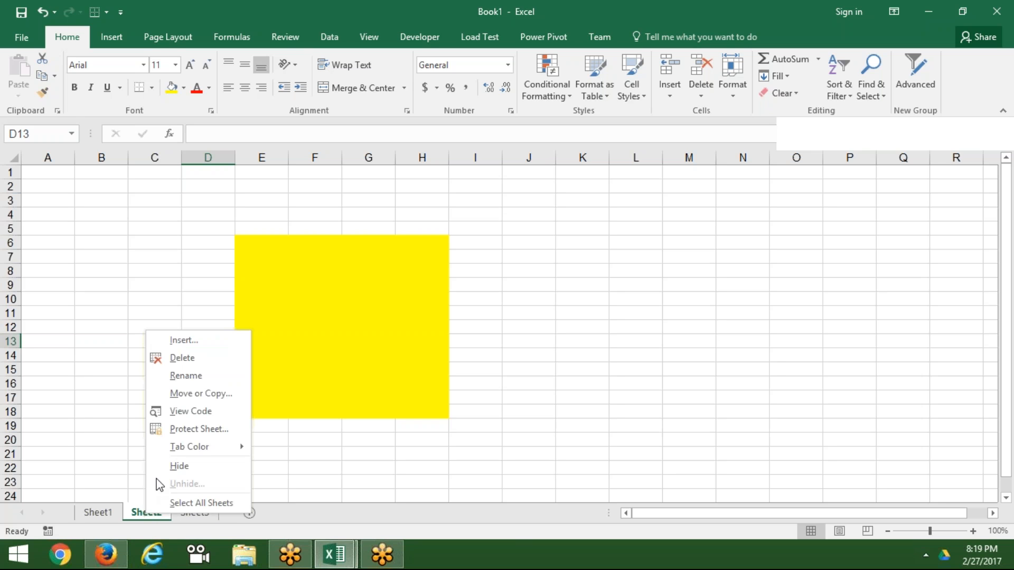
left_click(189, 428)
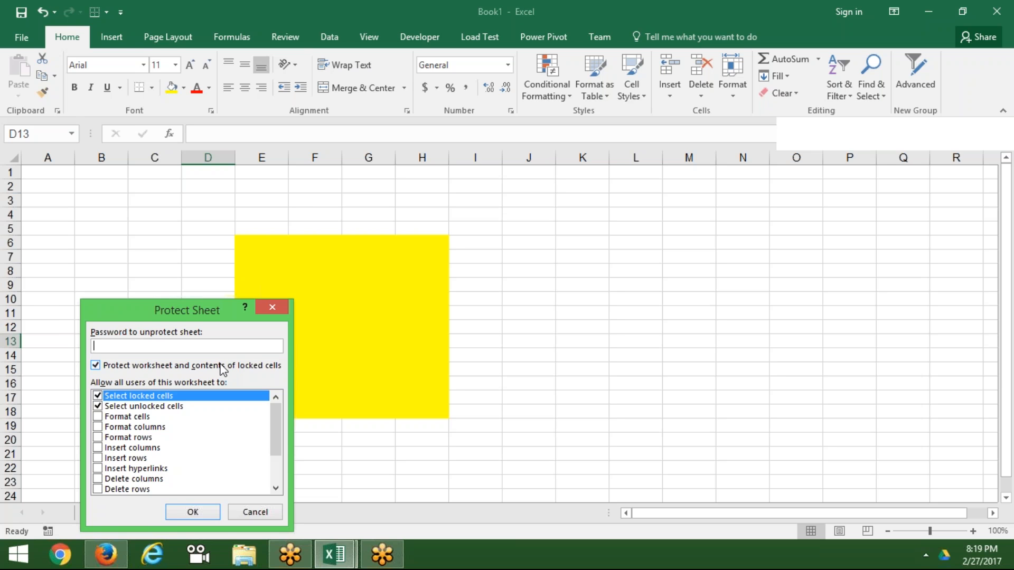
key("Return")
- Check the Locked and Hidden protection settings in the cell formatting of C5, outside the yellow range
left_click(315, 297)
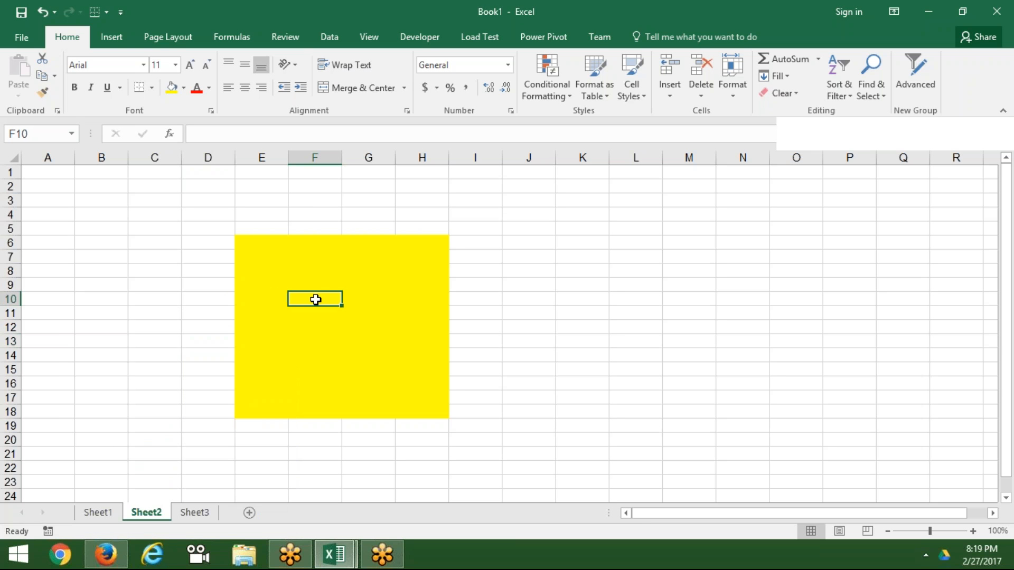
left_click(171, 228)
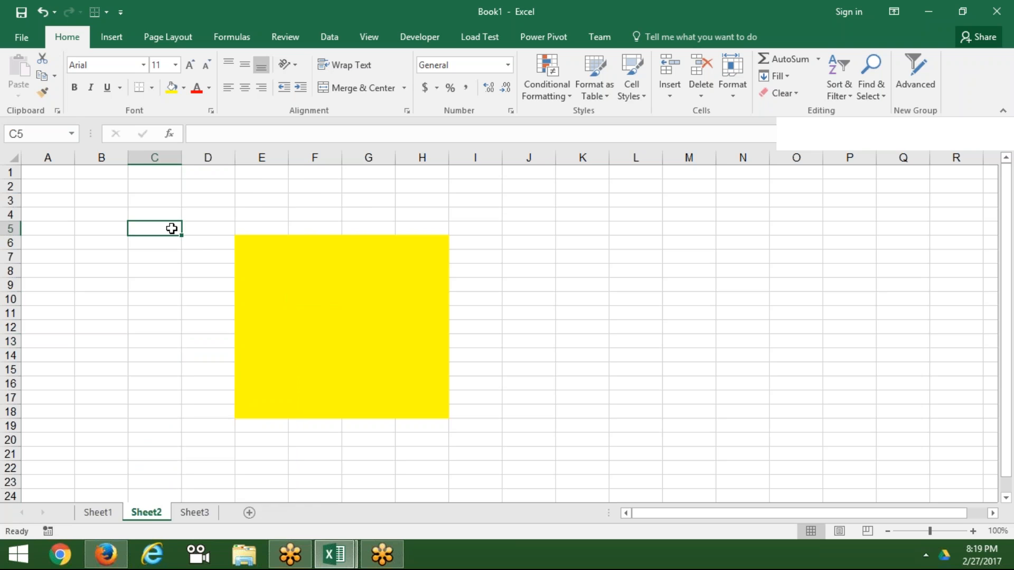
right_click(171, 228)
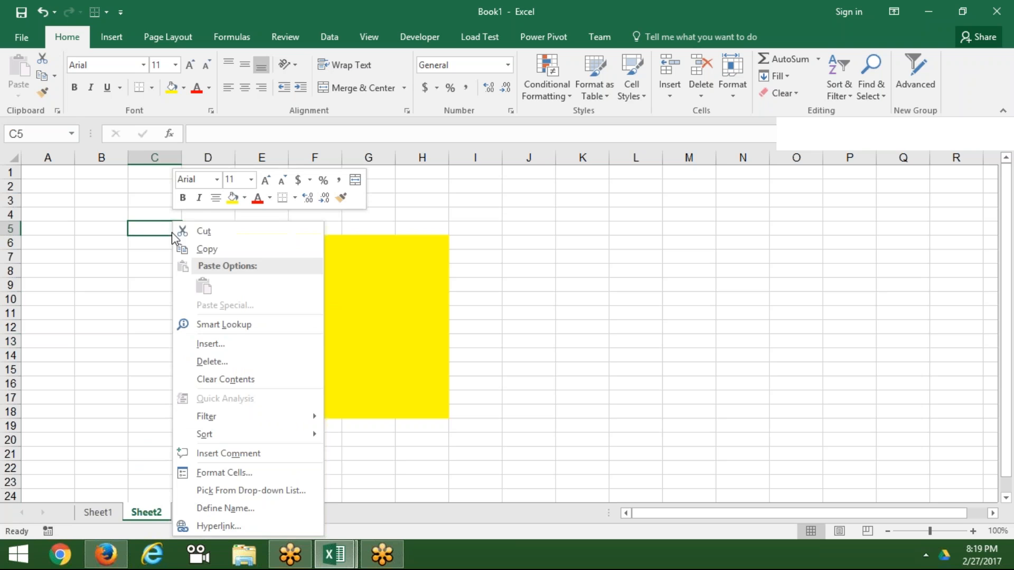
left_click(205, 473)
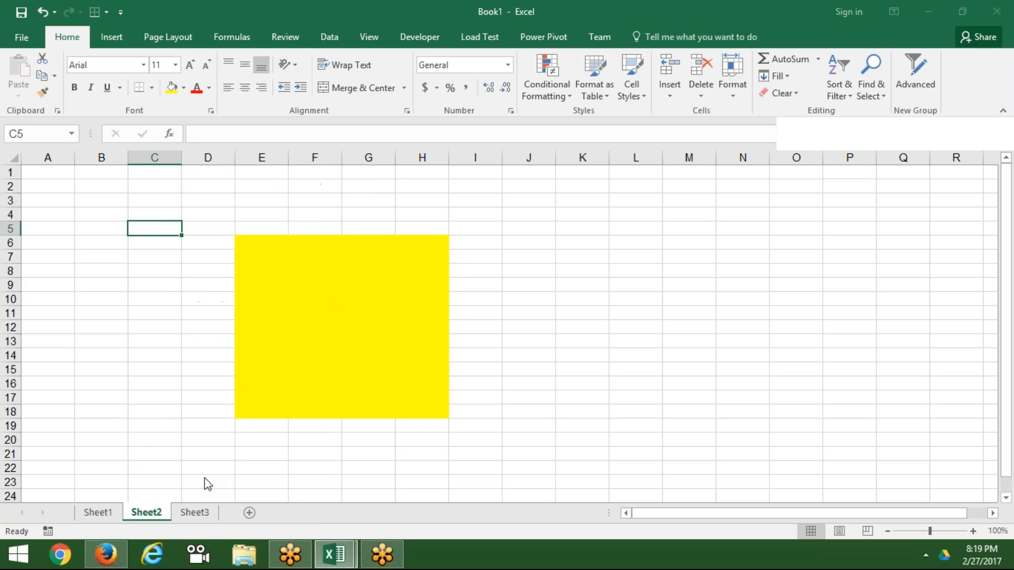
left_click(251, 226)
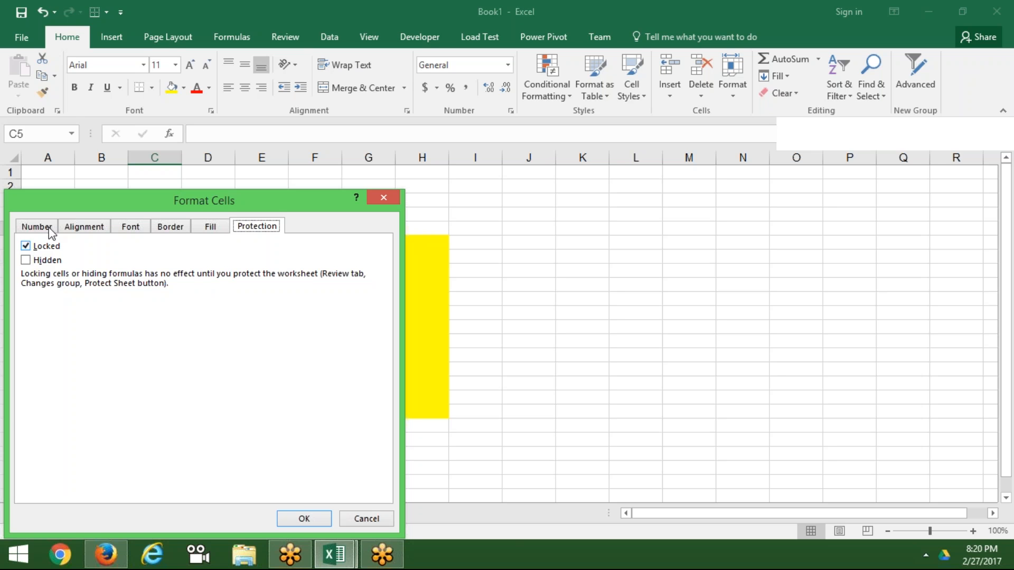
left_click(845, 90)
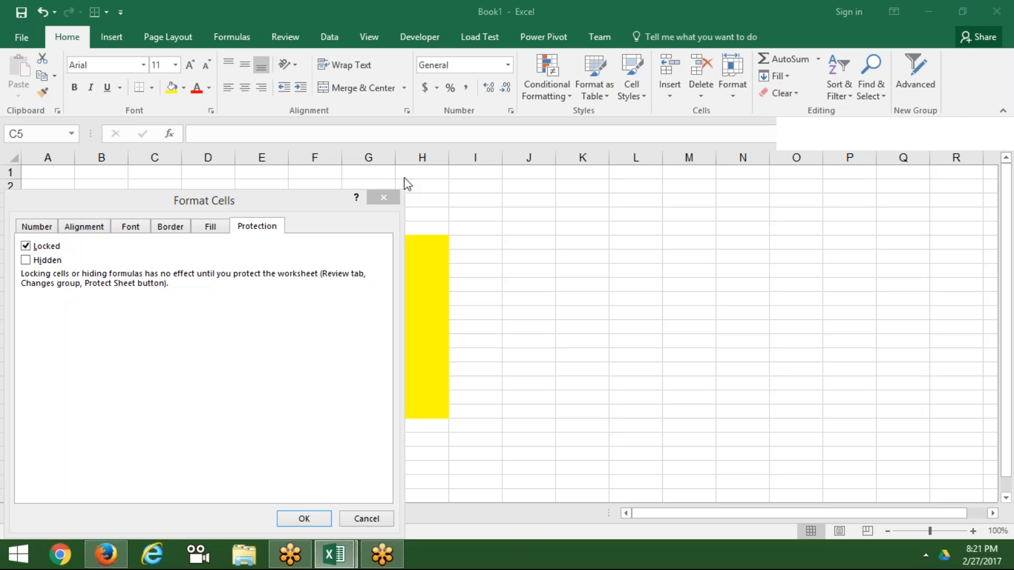
left_click(383, 197)
- Turn off the Locked setting for the yellow range E6:H18
left_click_drag(261, 257, 426, 410)
right_click(417, 397)
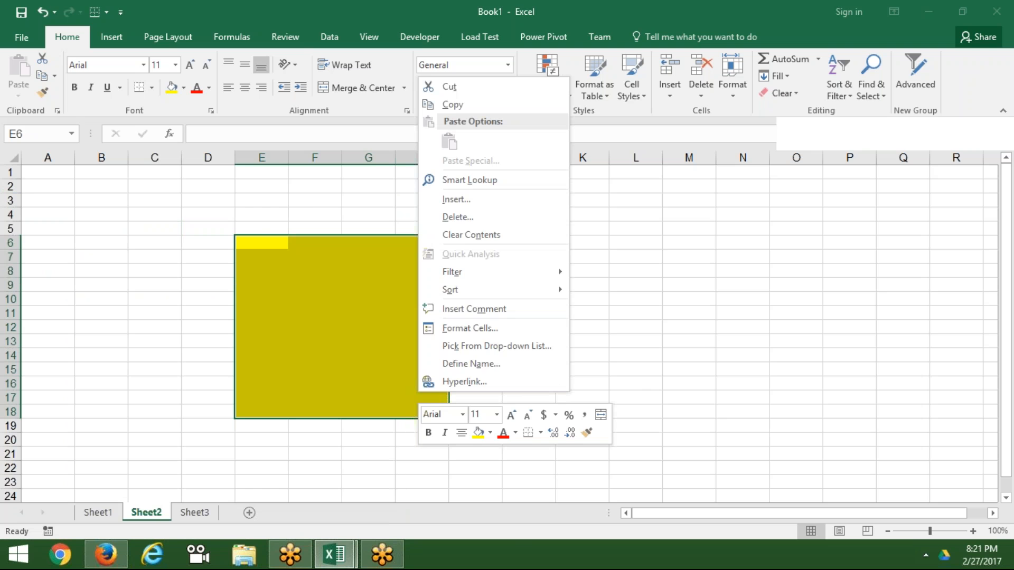
left_click(477, 334)
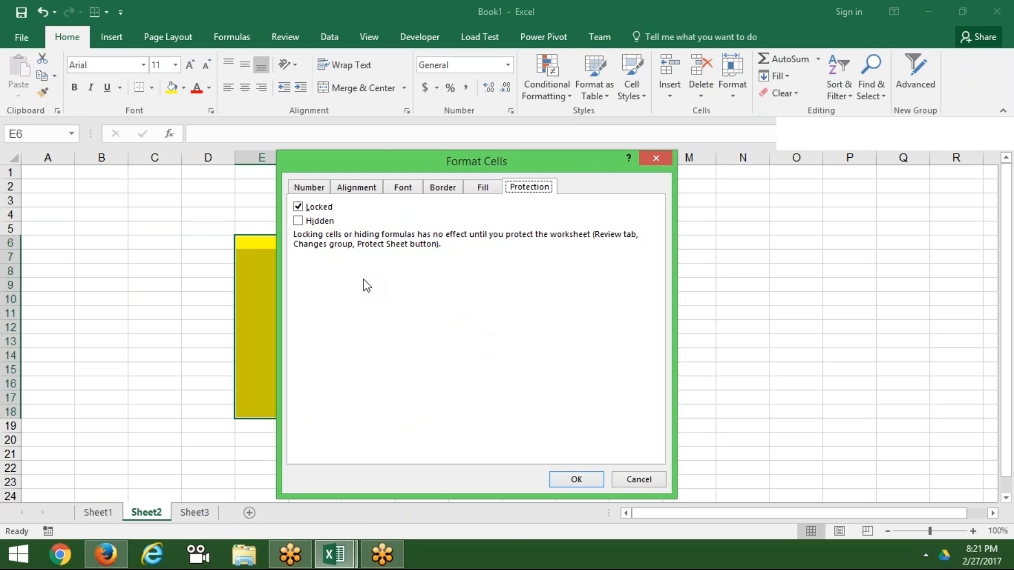
left_click(299, 207)
left_click(576, 480)
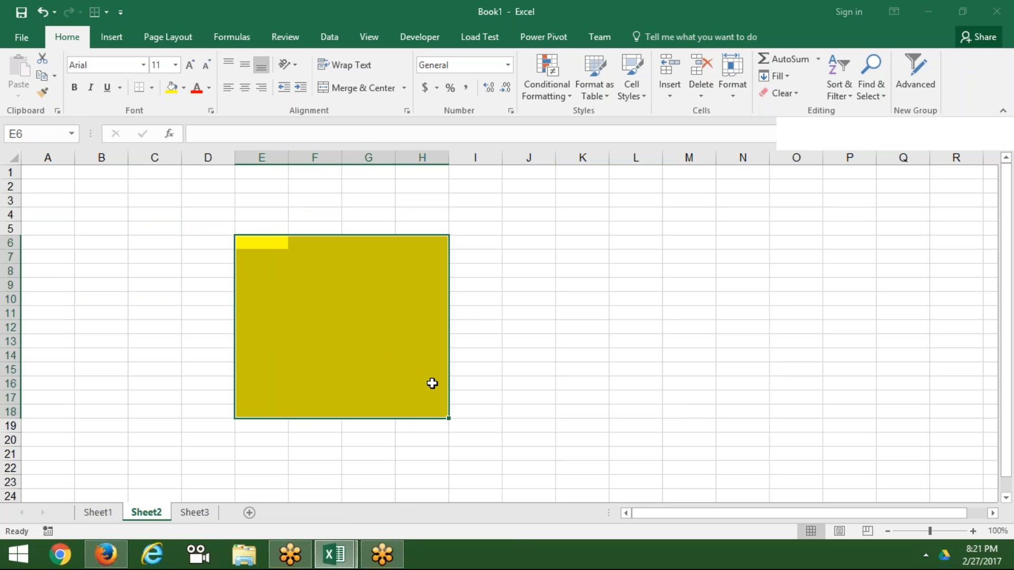
- Protect Sheet2 with a password, entering and confirming the sheet password and keeping the default allowed actions
right_click(161, 520)
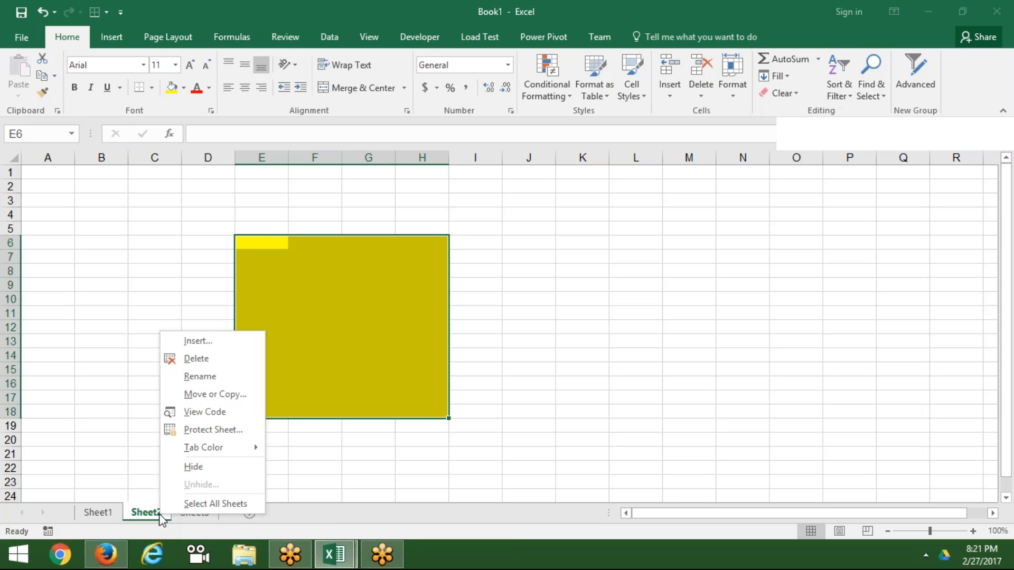
left_click(200, 429)
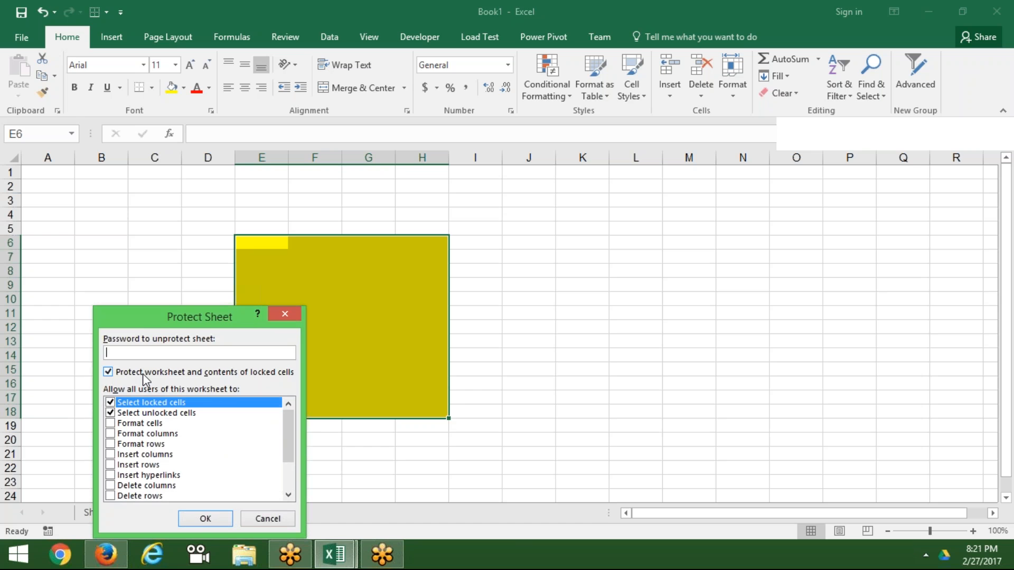
key("Return")
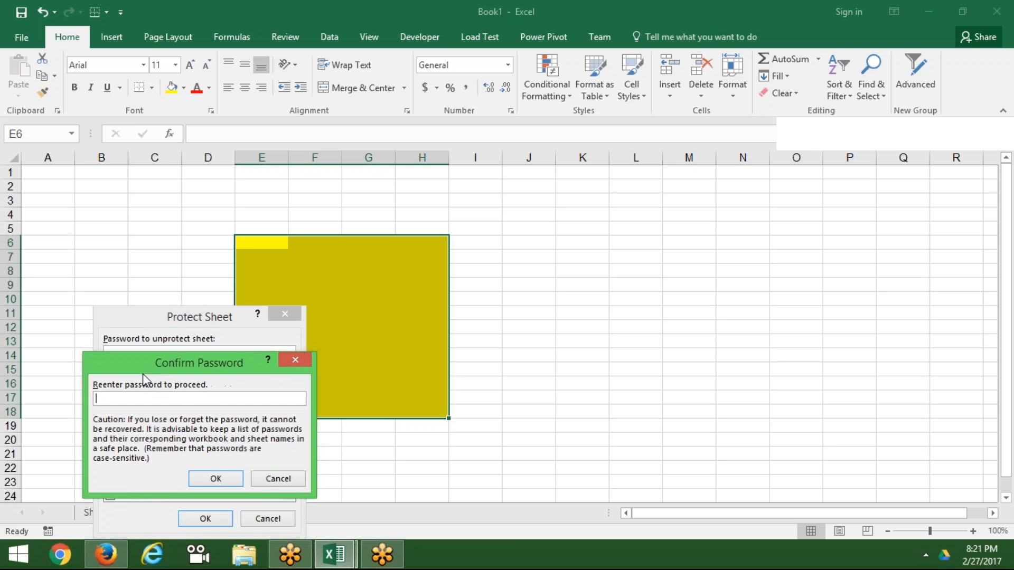
type("1")
key("Return")
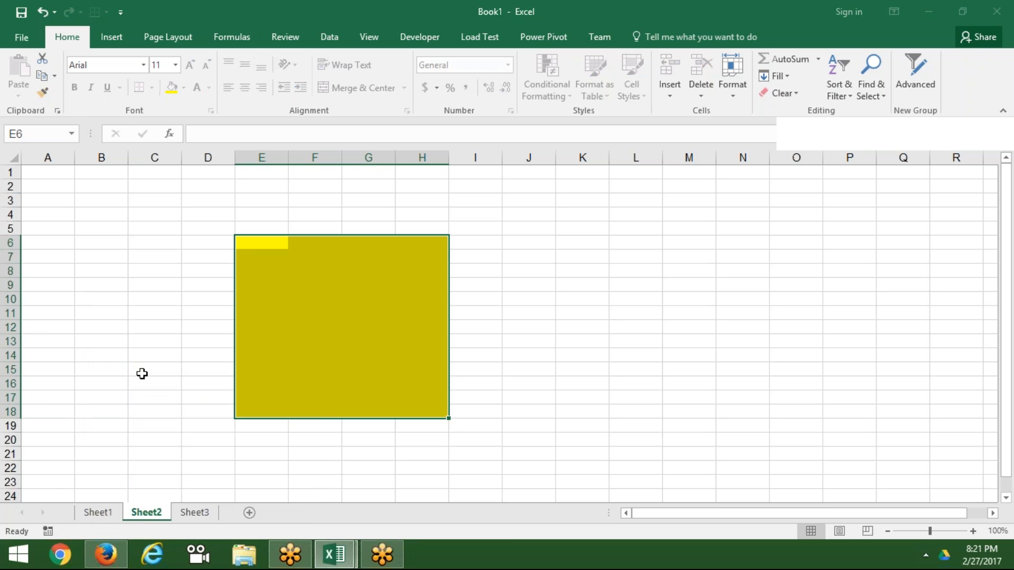
- Enter "dasd" in F8 inside the yellow range and try typing in the locked cell C9 outside it
left_click(338, 270)
type("dasd")
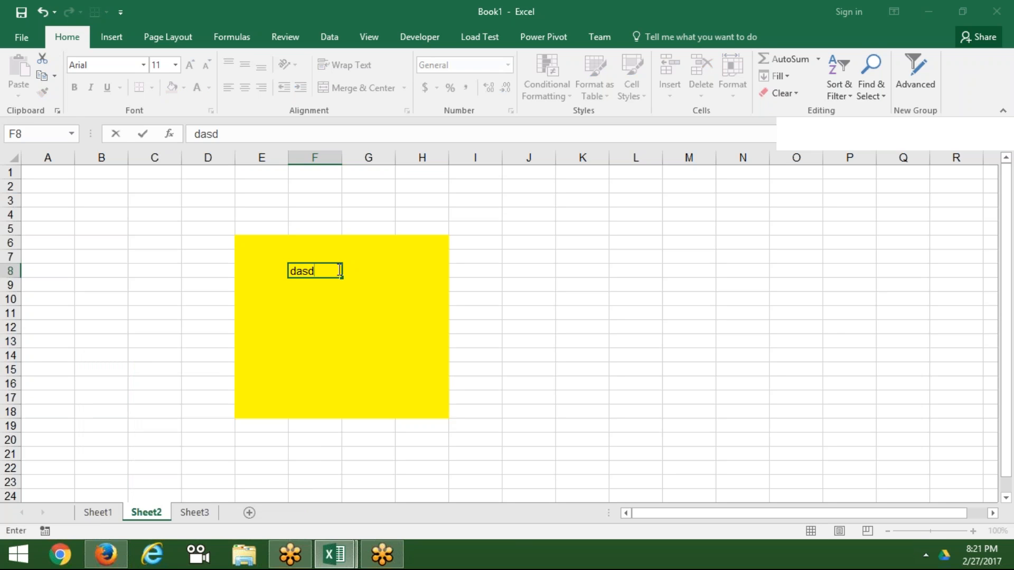
key("Return")
key("Return")
left_click(154, 288)
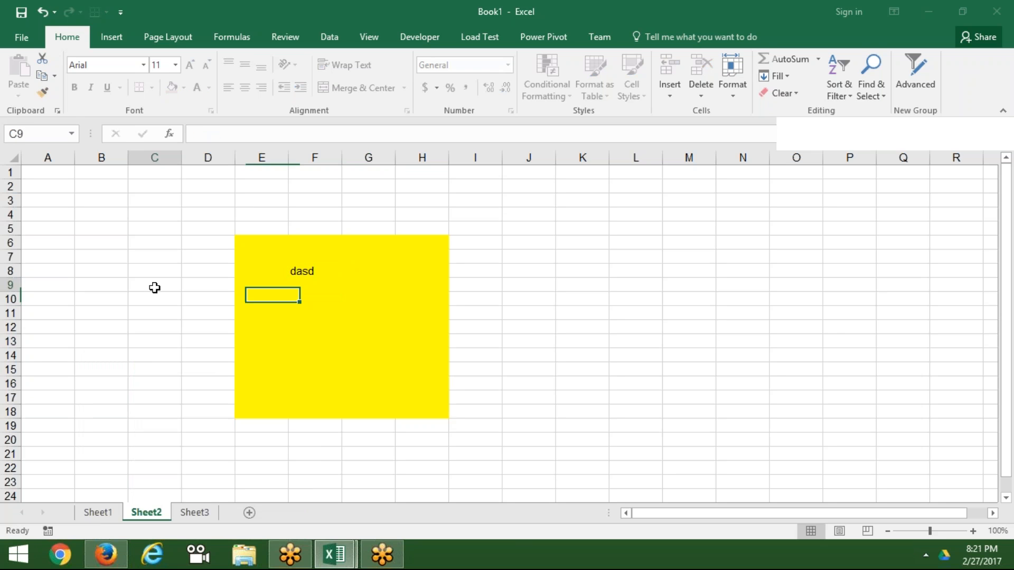
key("d")
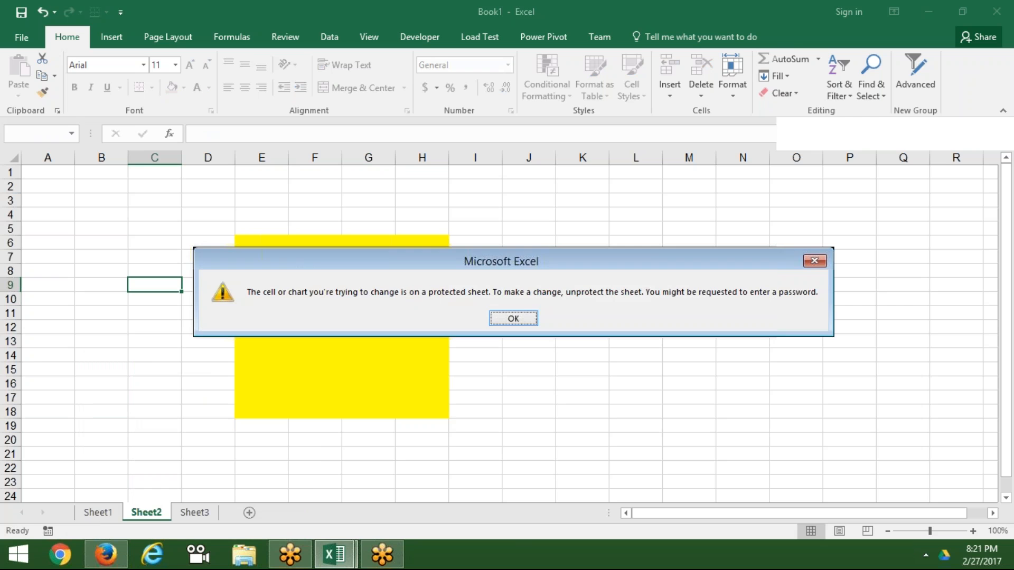
key("Return")
- Enter "sa" in cell E10 inside the yellow range of Sheet2
left_click(261, 299)
type("sa")
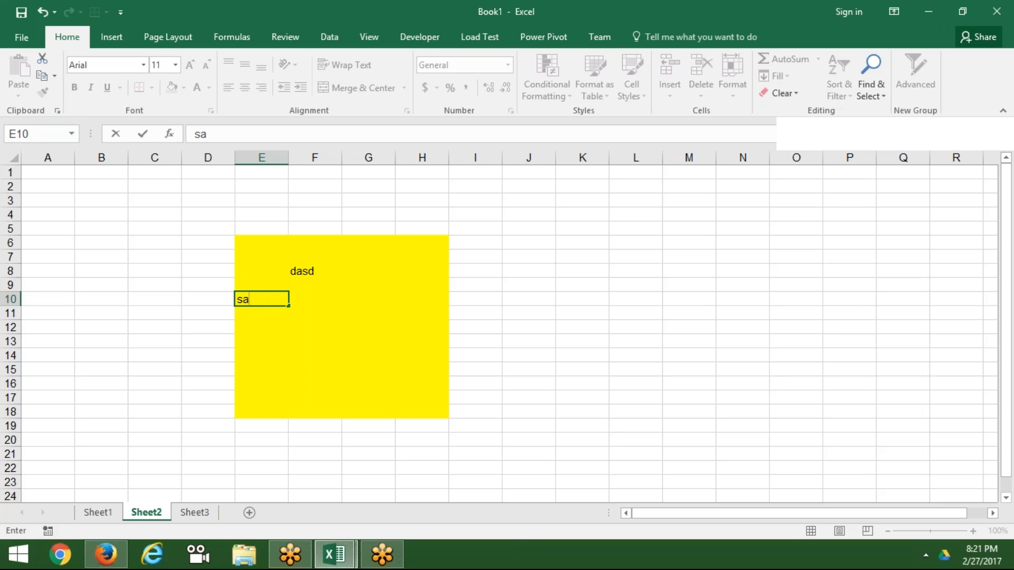
left_click(320, 314)
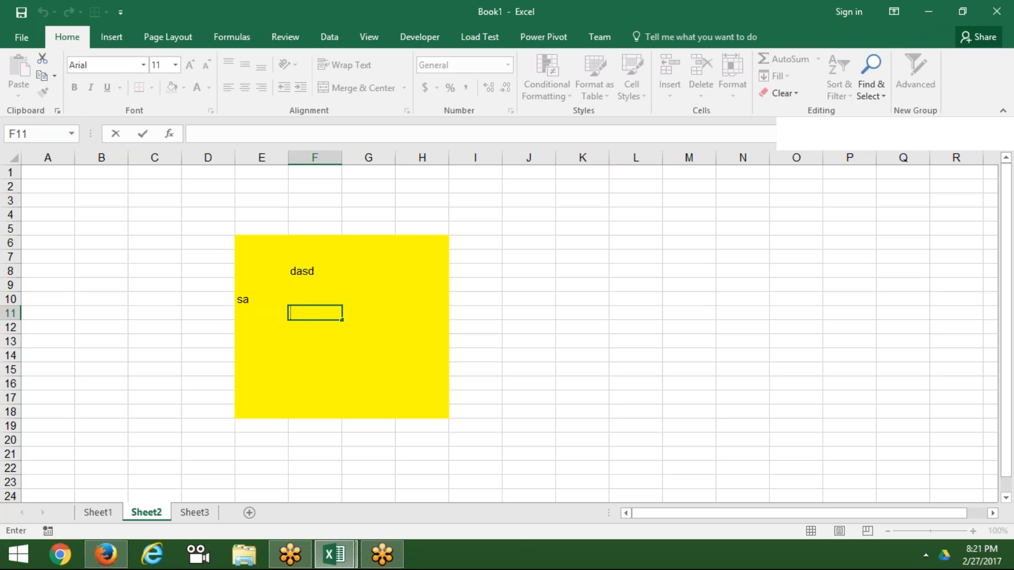
left_click(437, 338)
key("ctrl+n")
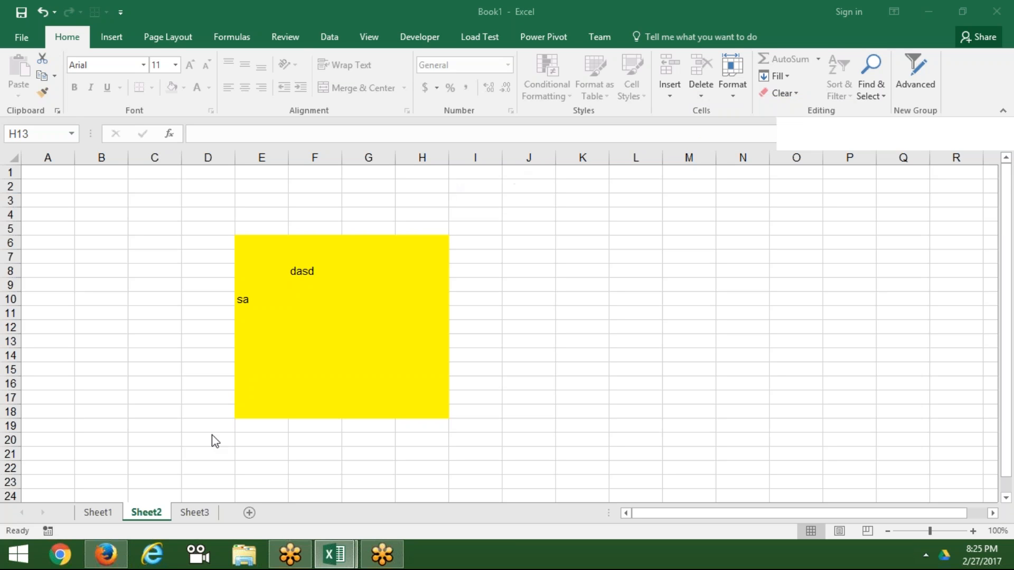
- Fill the range E7:H17 on Sheet3 with red
left_click(197, 511)
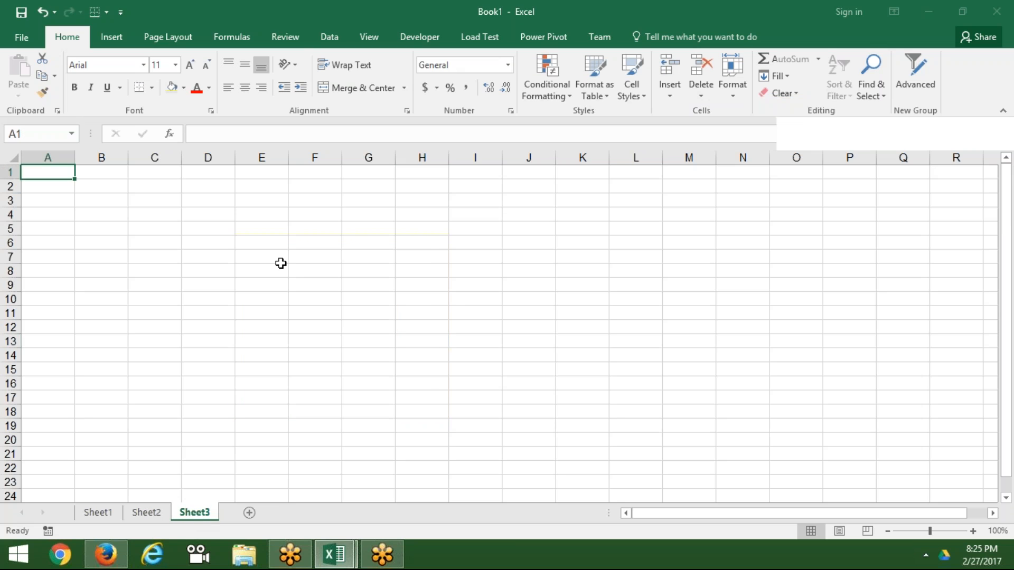
left_click(280, 263)
left_click_drag(280, 263, 432, 396)
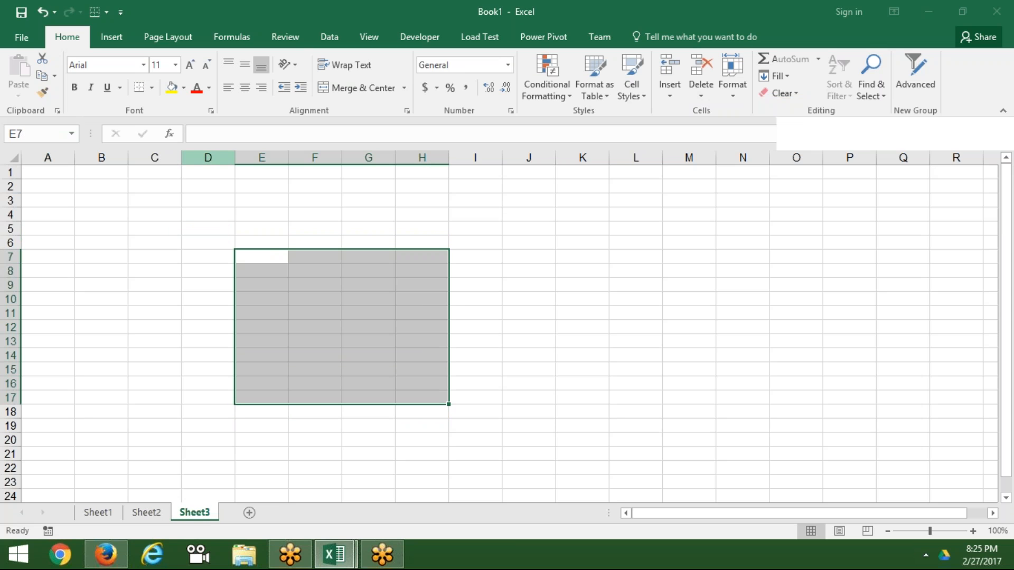
left_click(182, 90)
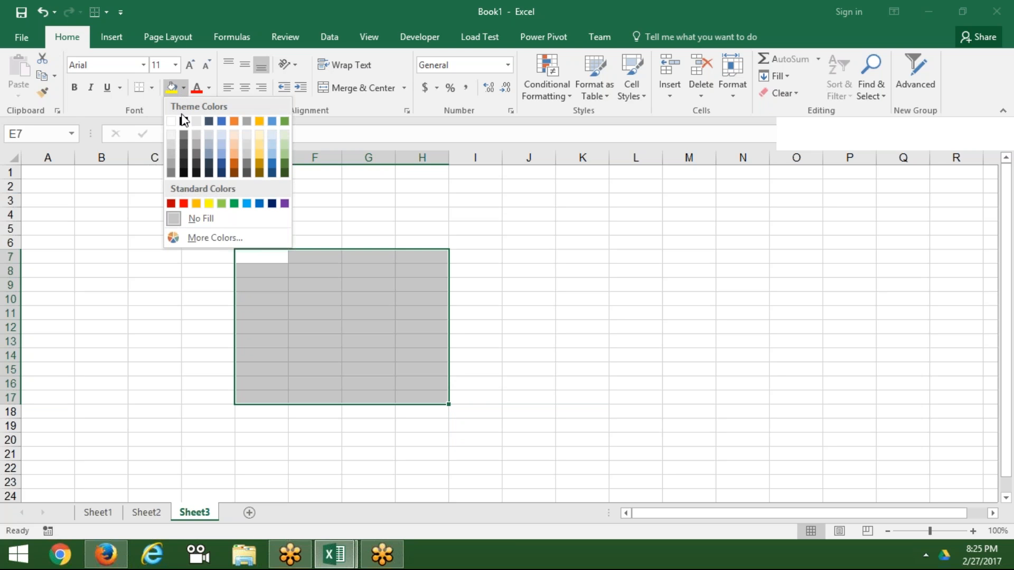
left_click(184, 203)
left_click(191, 231)
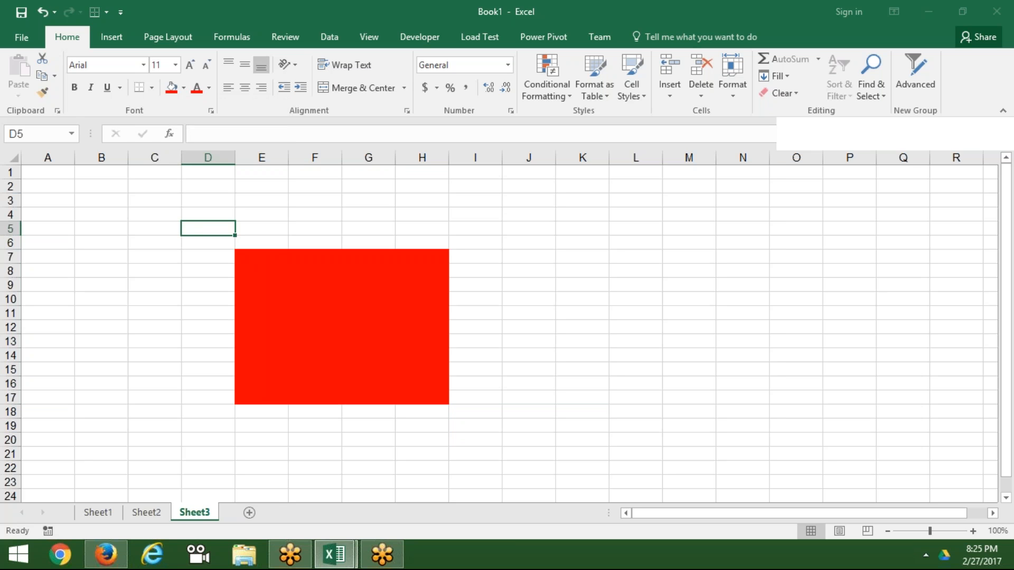
- Turn off the Locked protection setting for all cells of Sheet3
left_click(11, 160)
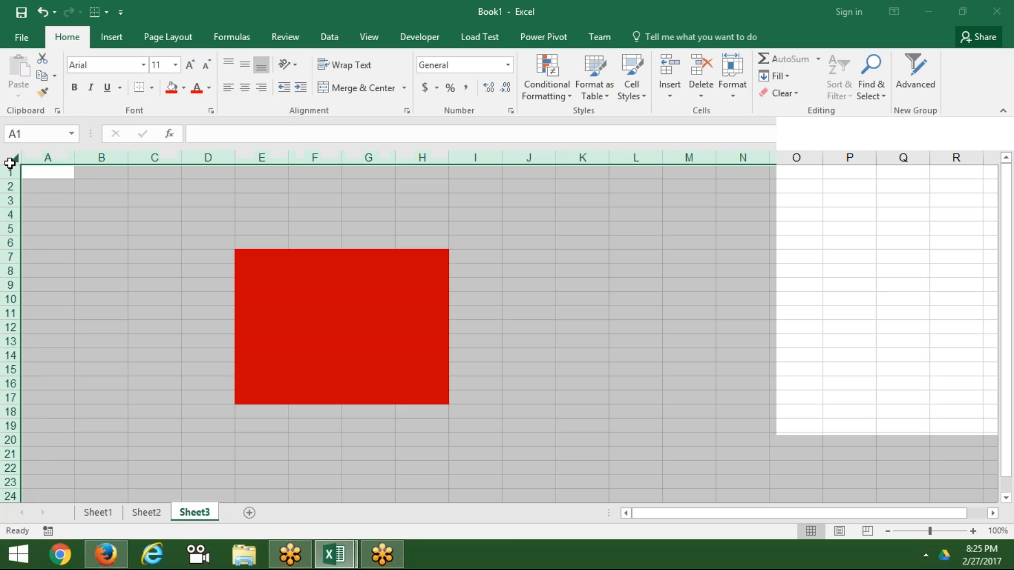
right_click(92, 196)
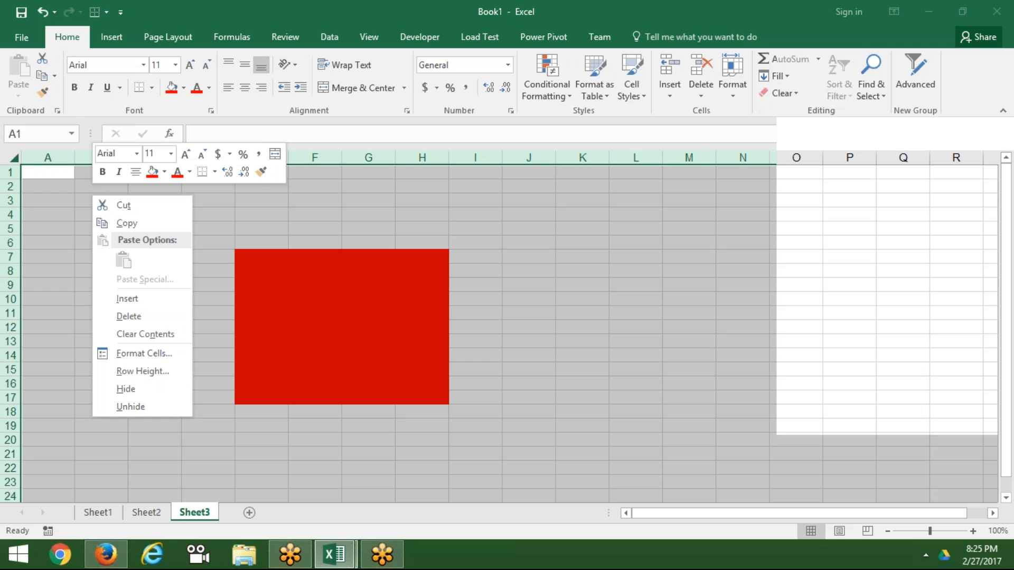
left_click(133, 352)
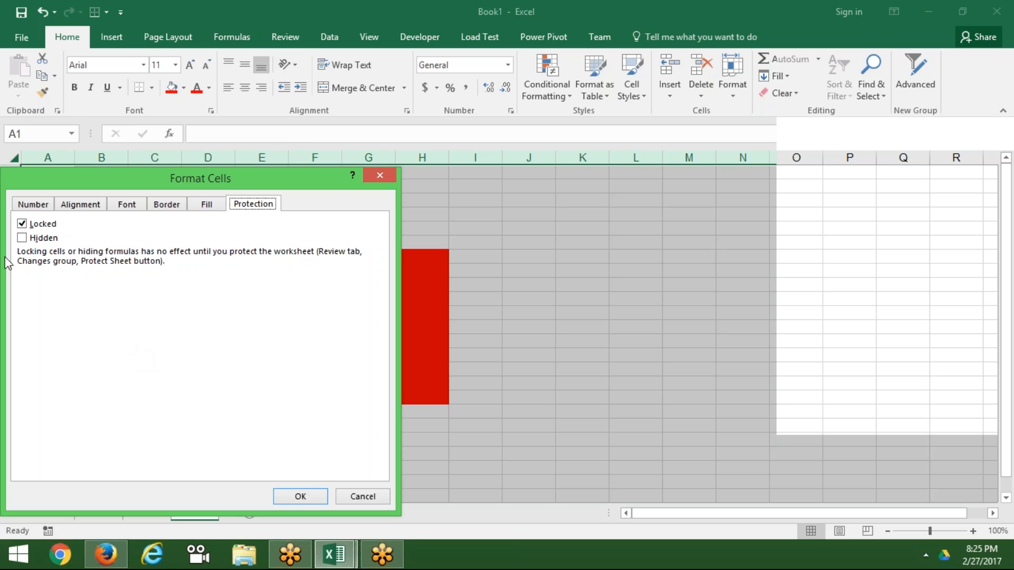
left_click(22, 225)
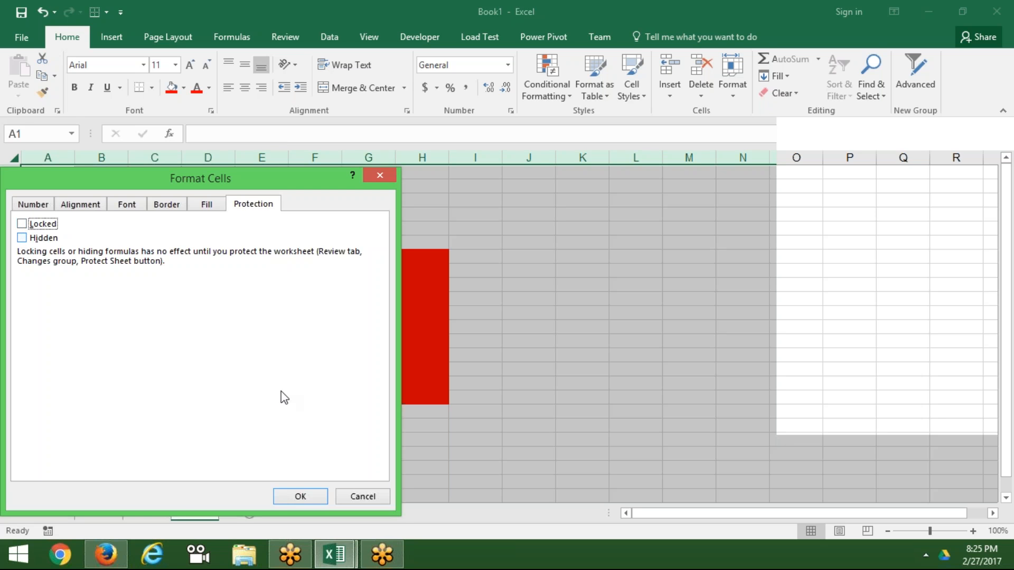
left_click(297, 495)
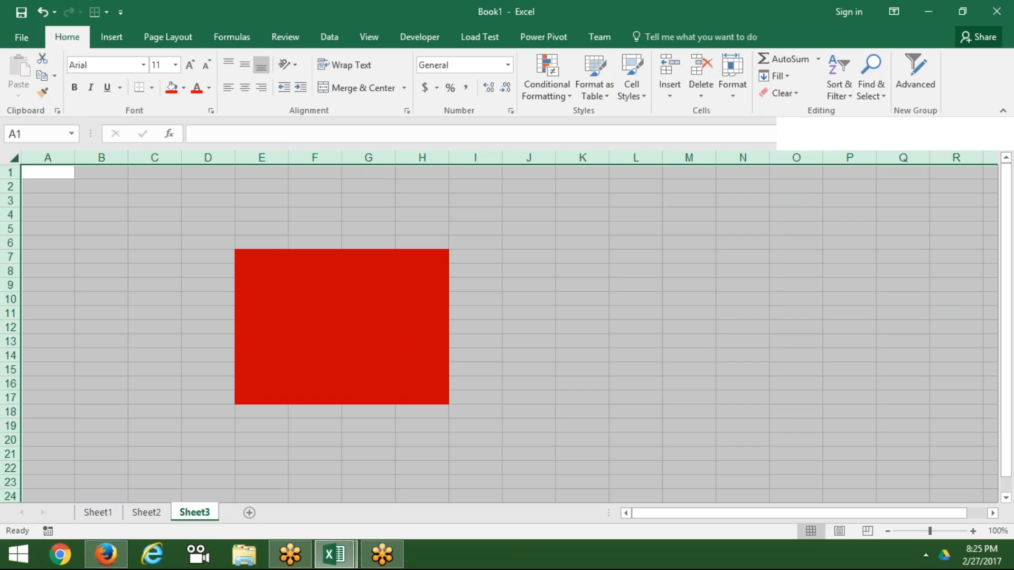
- Turn on the Locked setting for only the red range E7:H17 on Sheet3, with Hidden left off
left_click(281, 336)
left_click(242, 254)
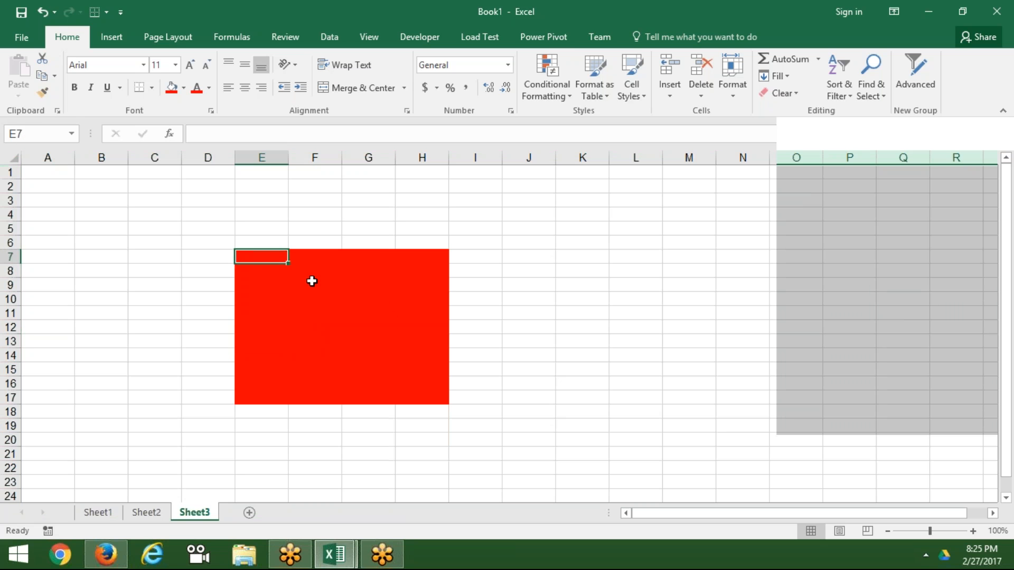
left_click_drag(311, 281, 432, 398)
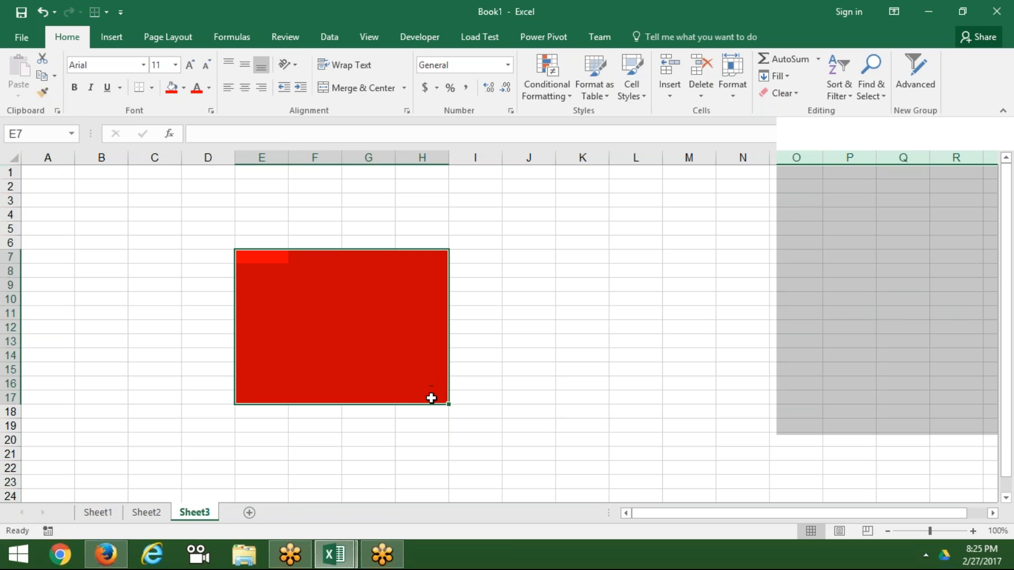
right_click(432, 398)
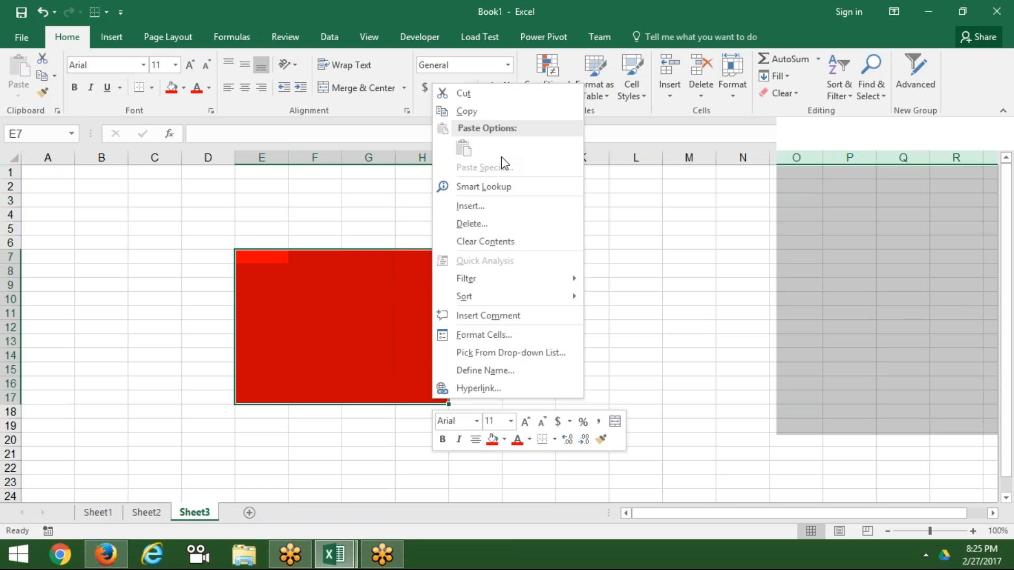
left_click(468, 334)
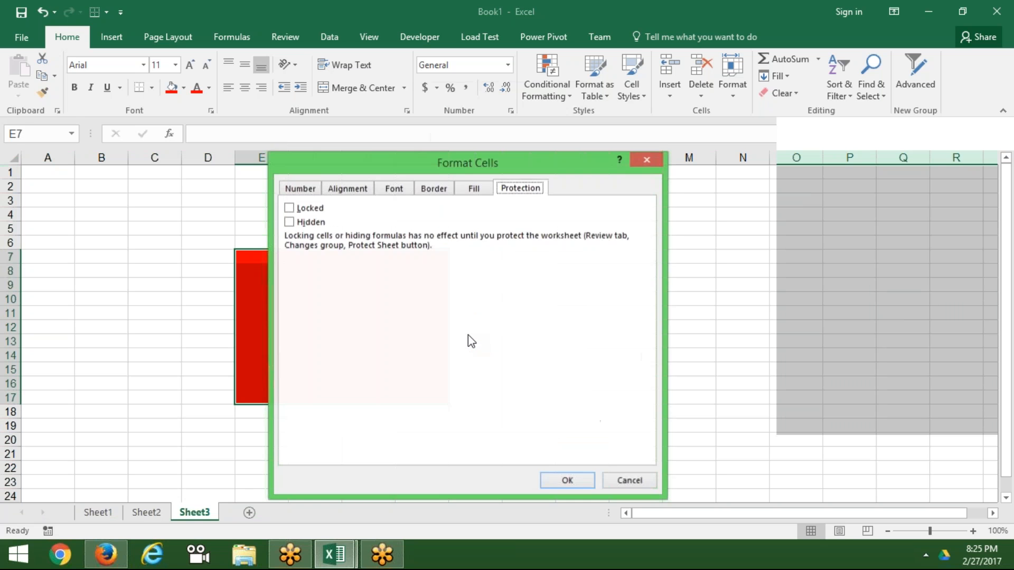
left_click(289, 223)
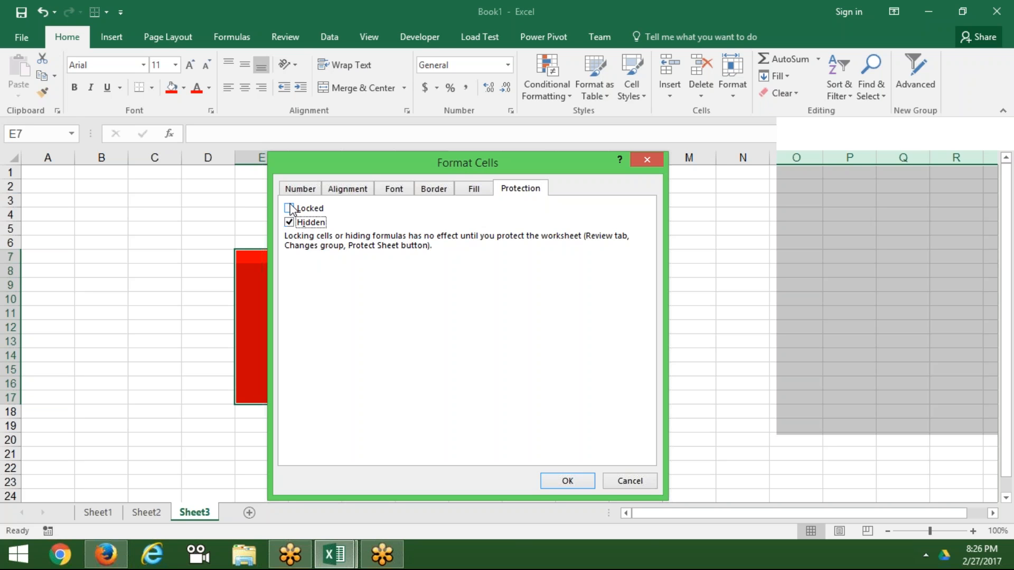
left_click(289, 208)
left_click(289, 222)
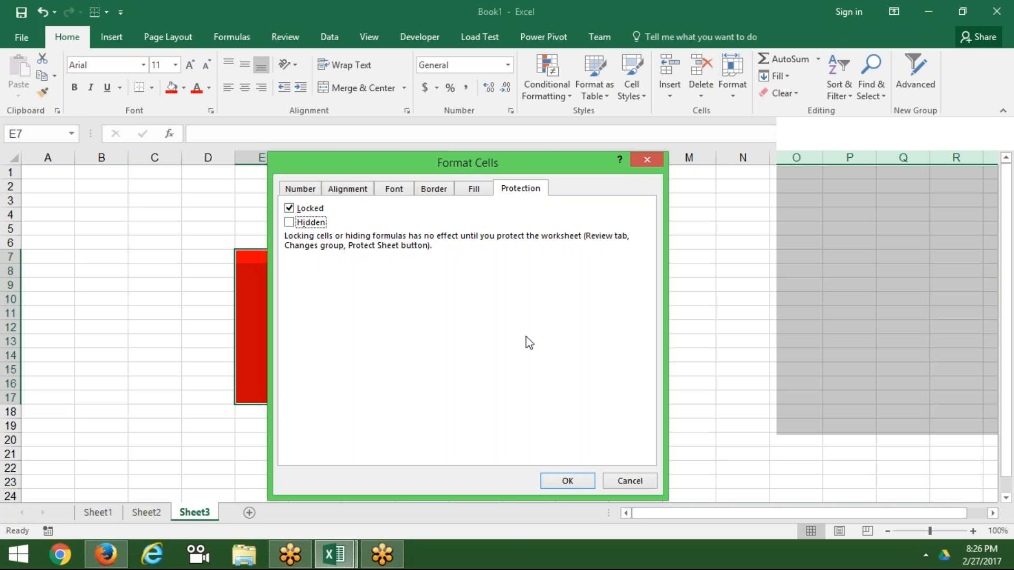
left_click(563, 479)
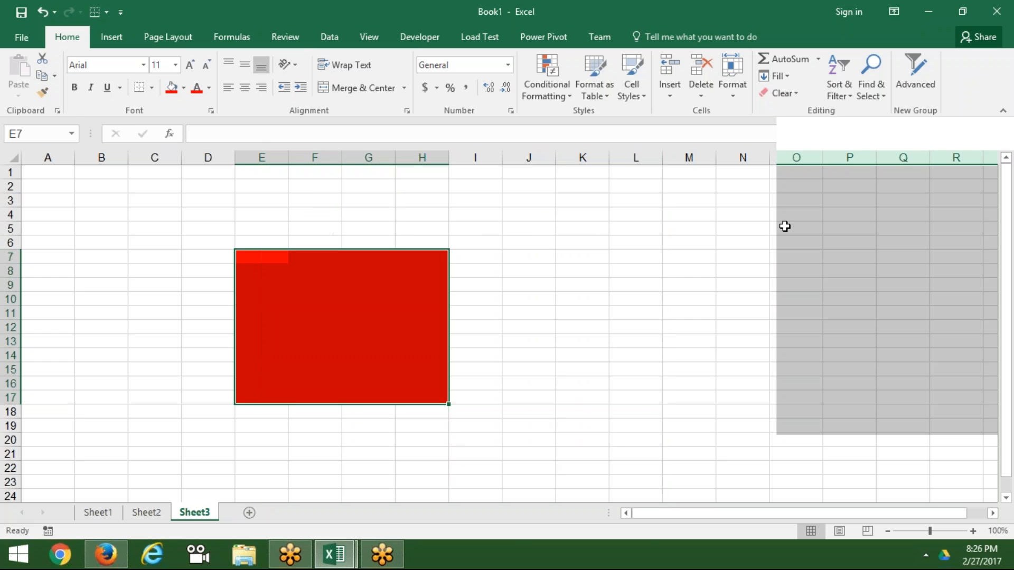
- Protect Sheet3 to block editing of the locked red range
left_click(817, 211)
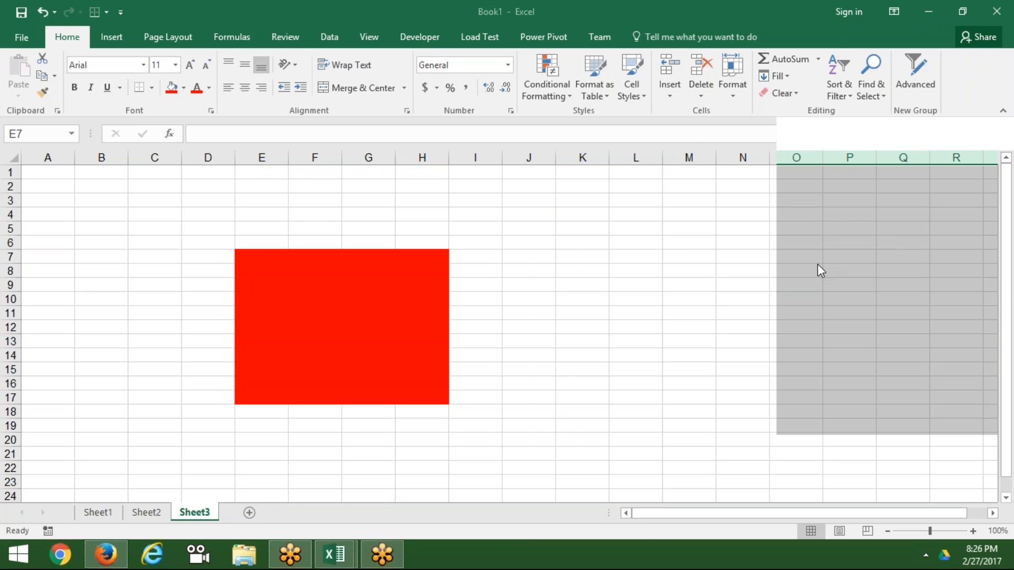
left_click(661, 254)
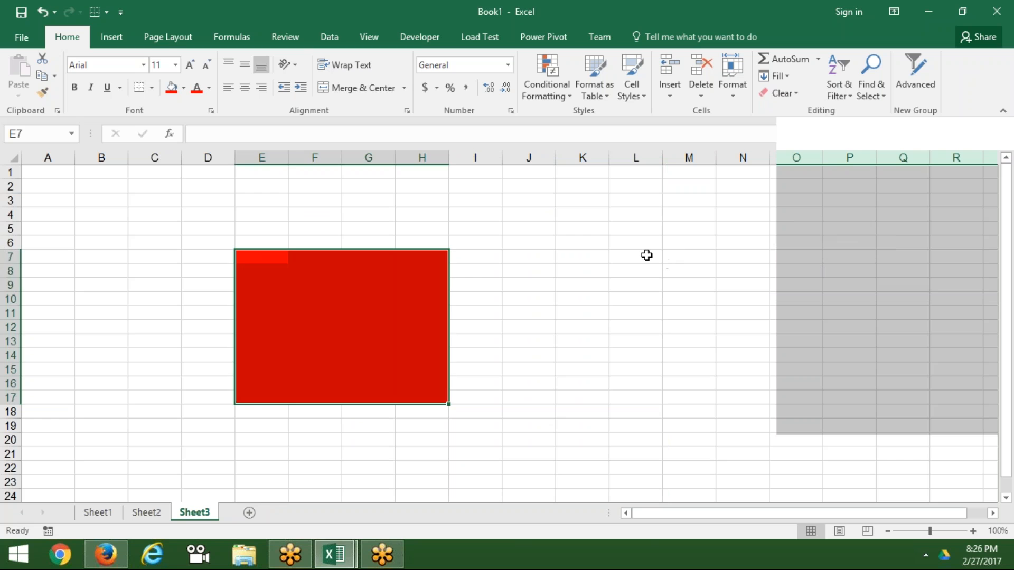
left_click(416, 305)
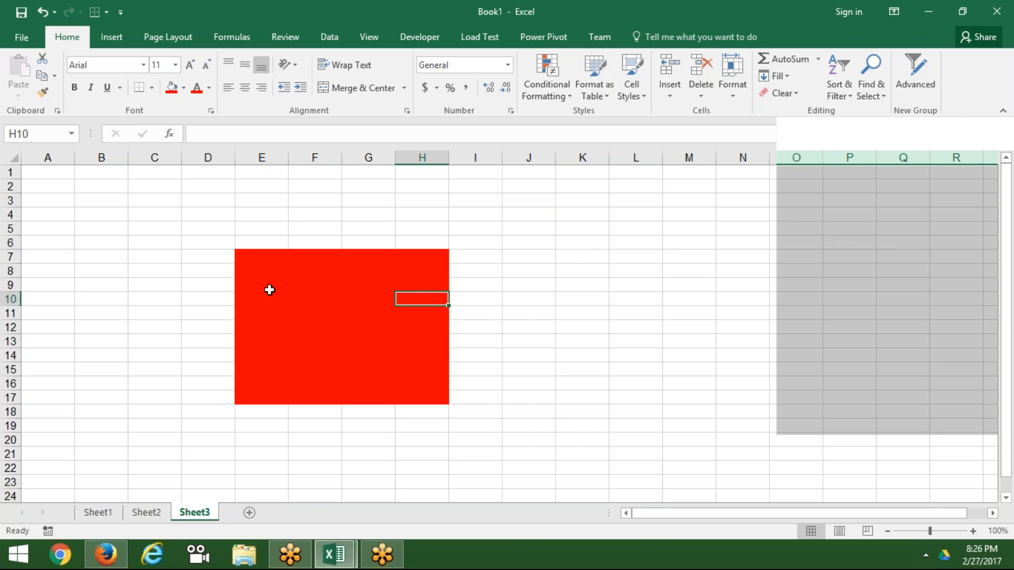
right_click(189, 520)
key("Escape")
left_click(248, 519)
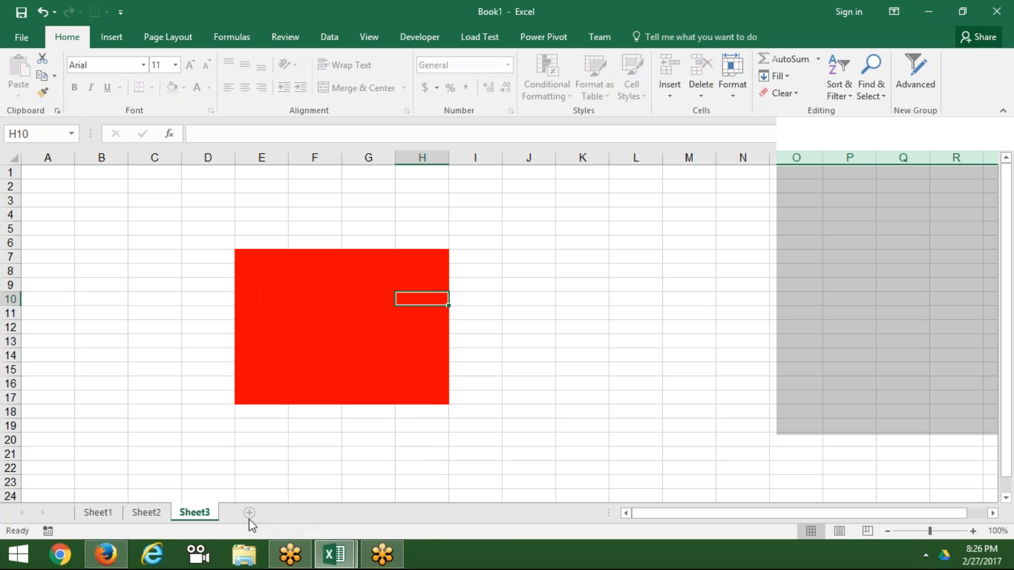
- Enter "dasd" in C12 outside the red range and try typing in the locked red cell E12
left_click(151, 330)
type("dasd")
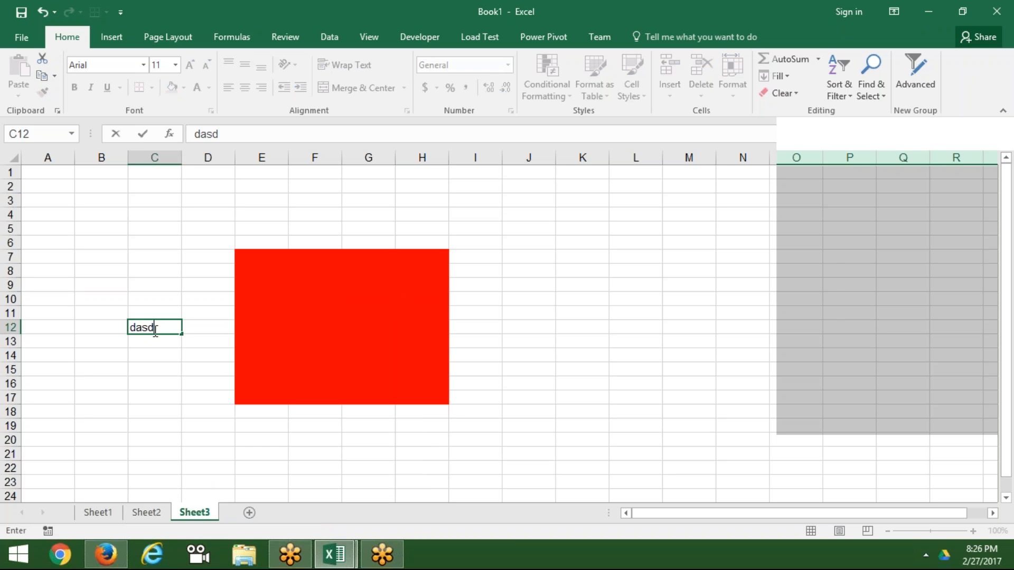
left_click(262, 327)
key("d")
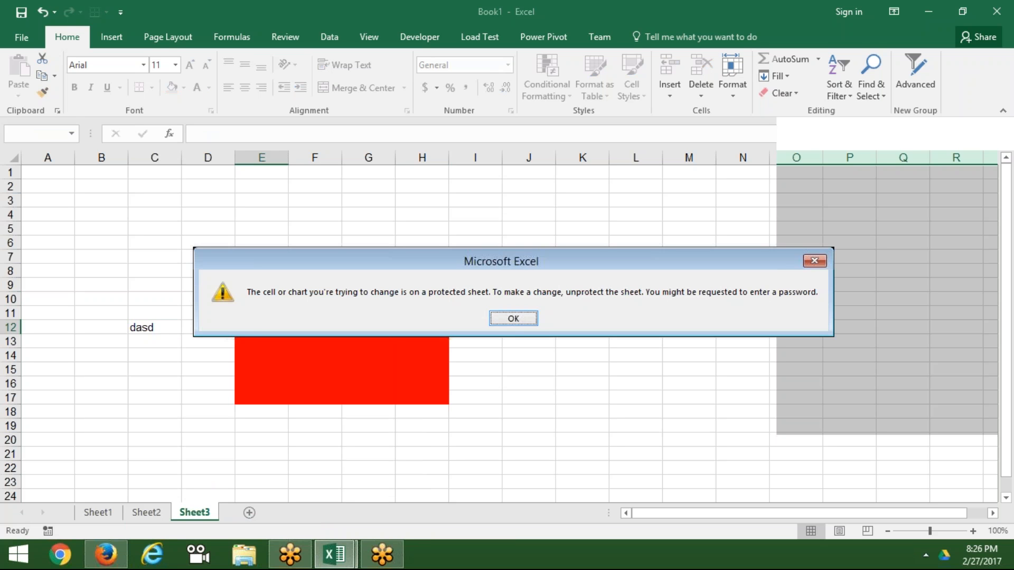
key("Return")
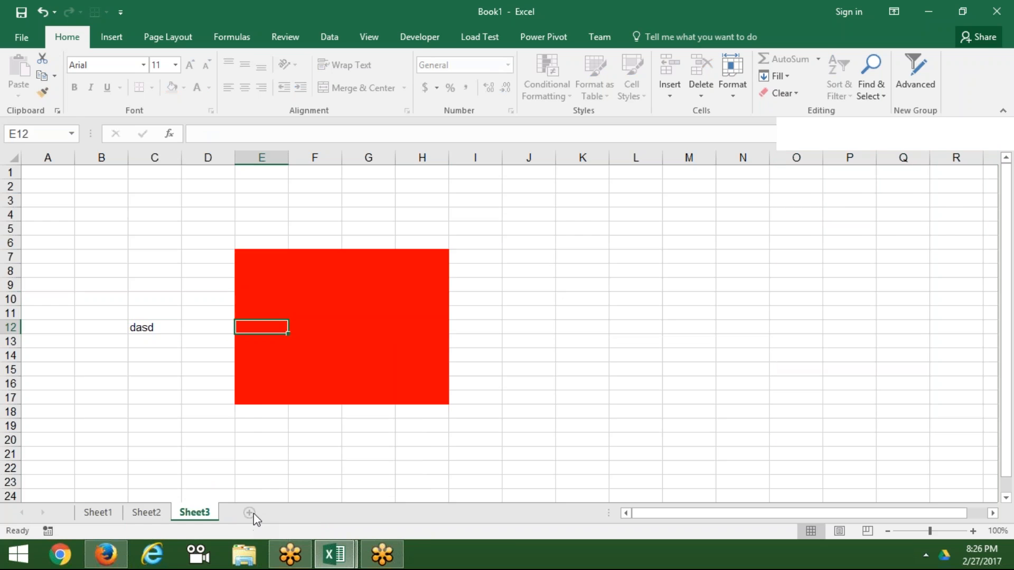
- Add a new worksheet after Sheet3 and select cell E9 on it
left_click(249, 513)
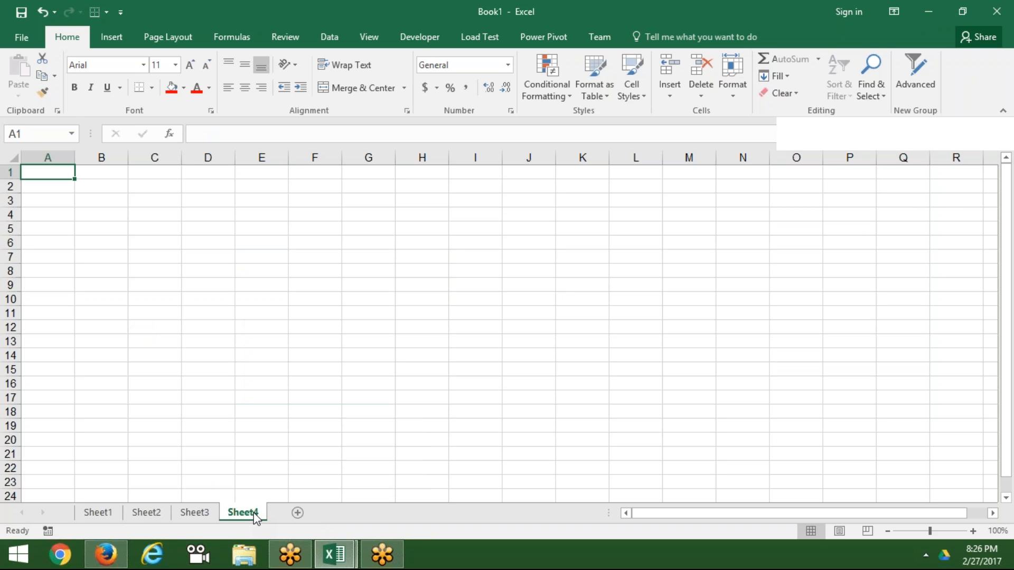
left_click(249, 286)
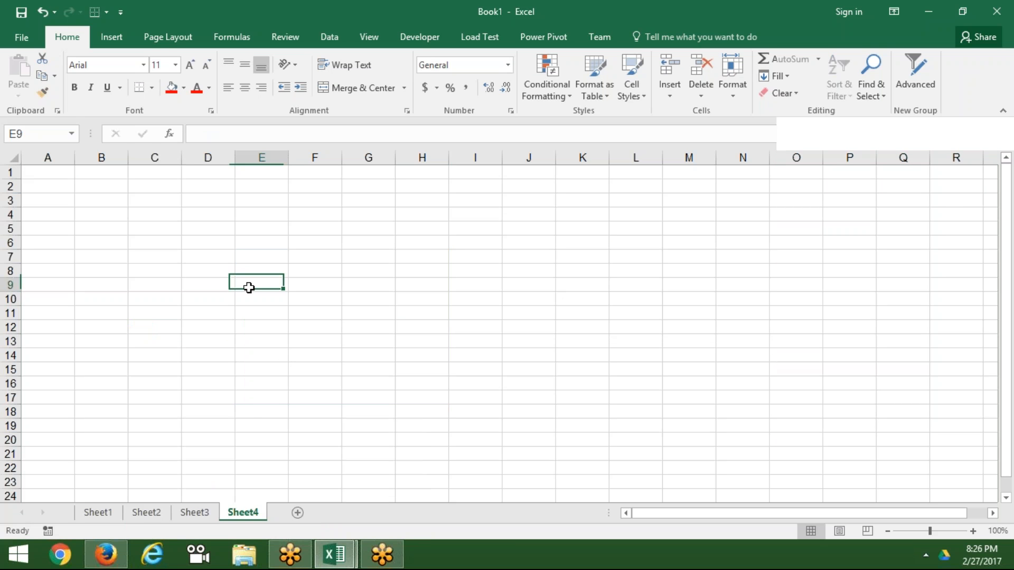
- Enter the headers Name, Qty and MRP in cells A1 to C1 of Sheet4
left_click(189, 259)
key("Up")
key("Up")
key("Up")
key("Up")
key("Up")
key("Up")
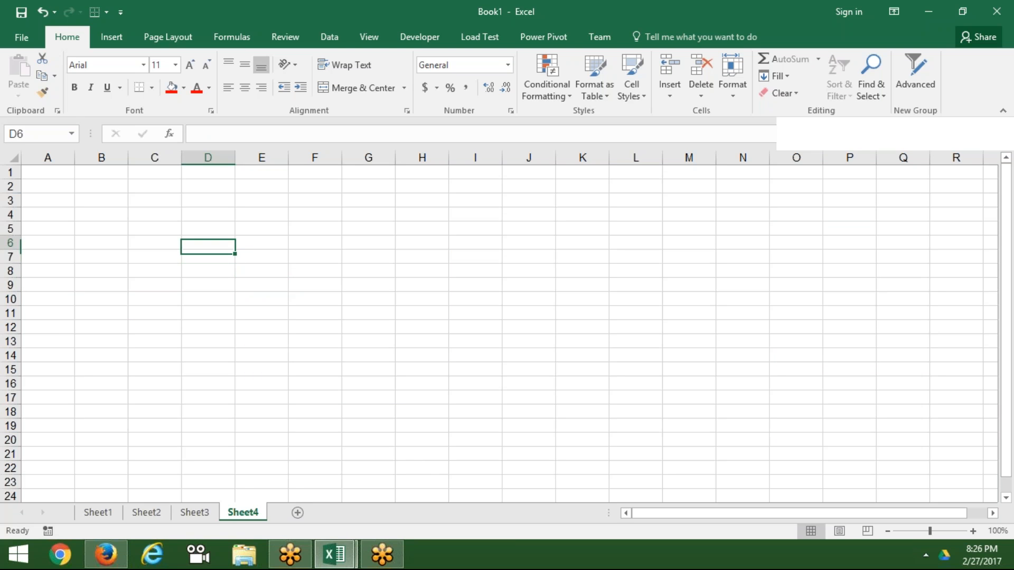
key("Left")
key("Left")
key("Left")
key("Down")
key("Down")
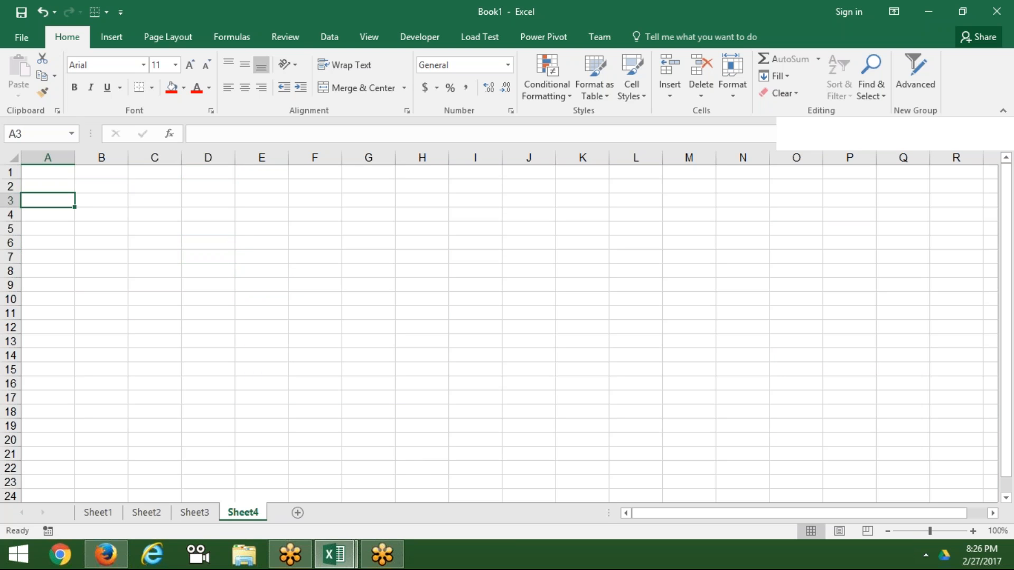
key("Up")
key("Up")
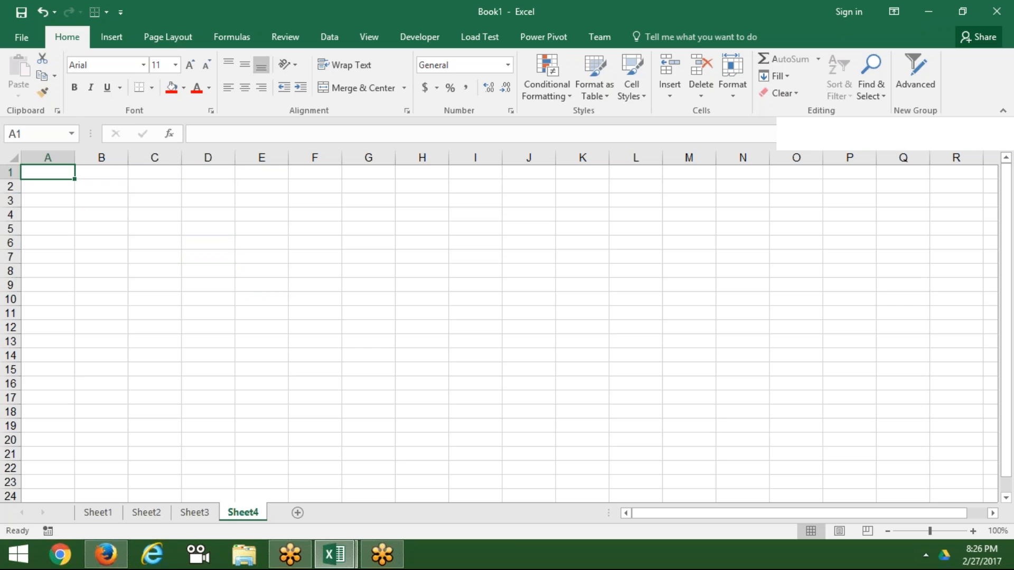
type("Name")
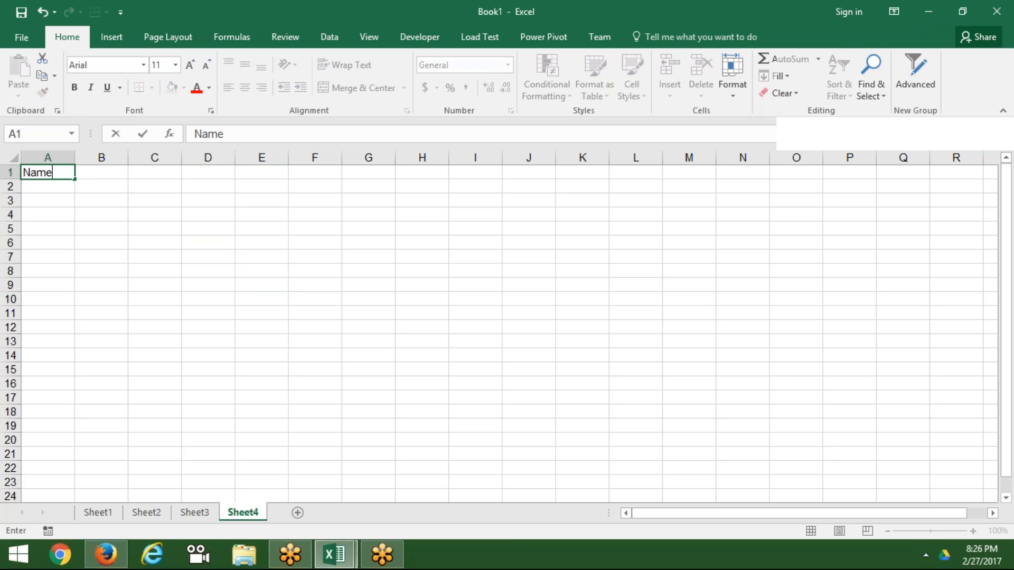
key("Tab")
type("Qr")
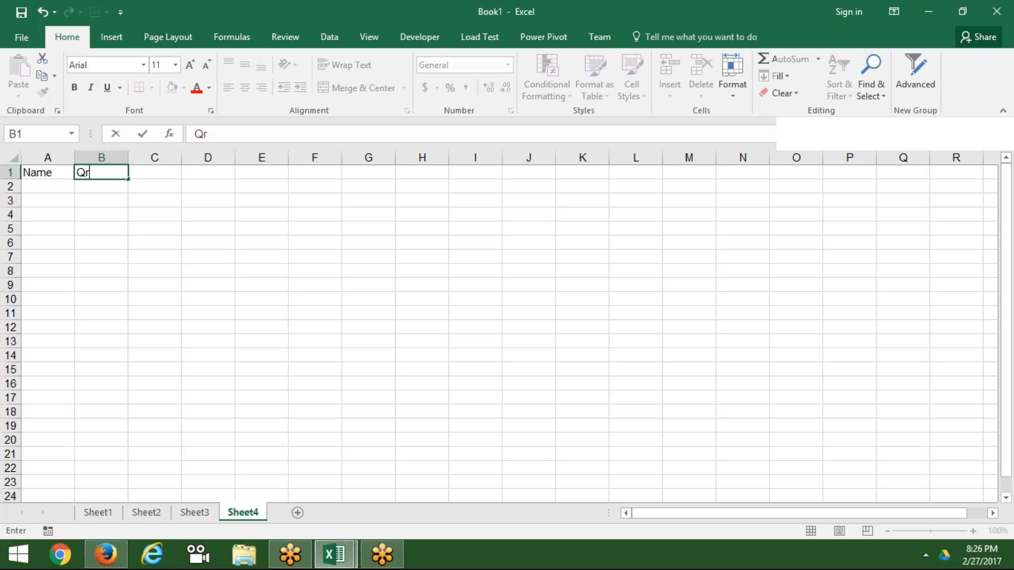
key("BackSpace")
type("ty")
key("Tab")
type("MRP")
key("Tab")
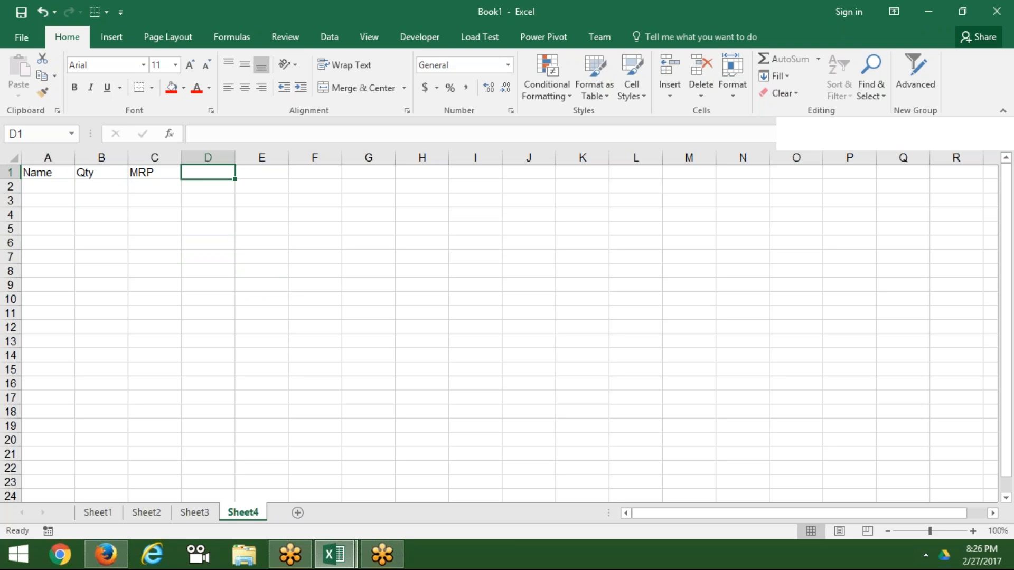
- Continue the header row with Amt, TAX and Com in cells D1 to F1
type("Amt")
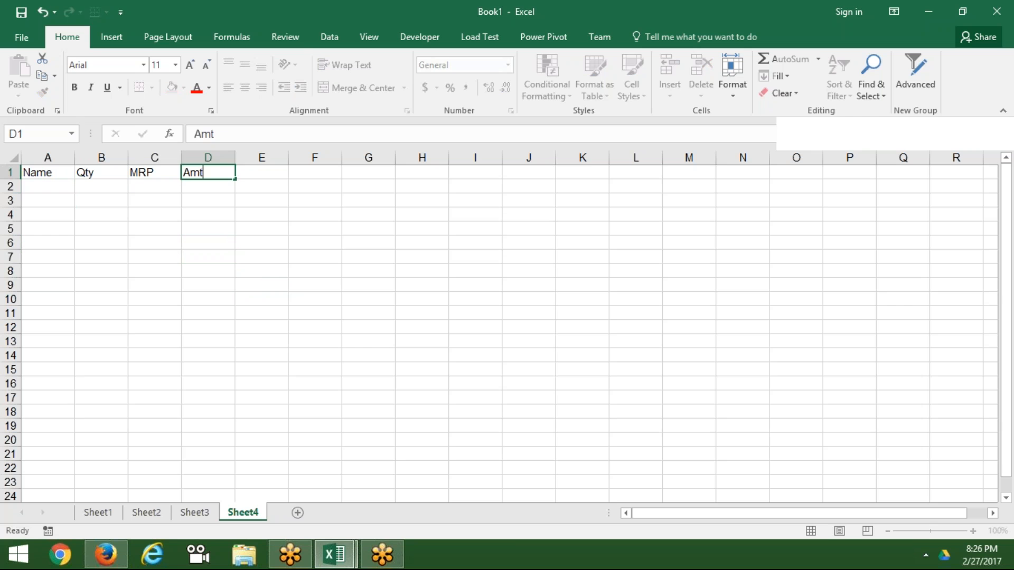
key("Tab")
type("R")
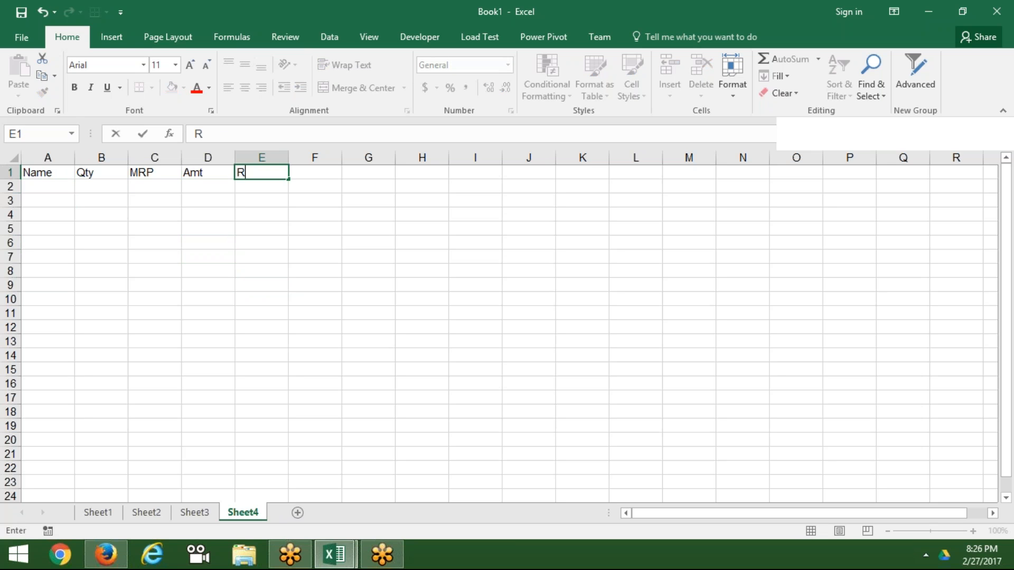
key("BackSpace")
type("TAX")
key("Tab")
type("XOm")
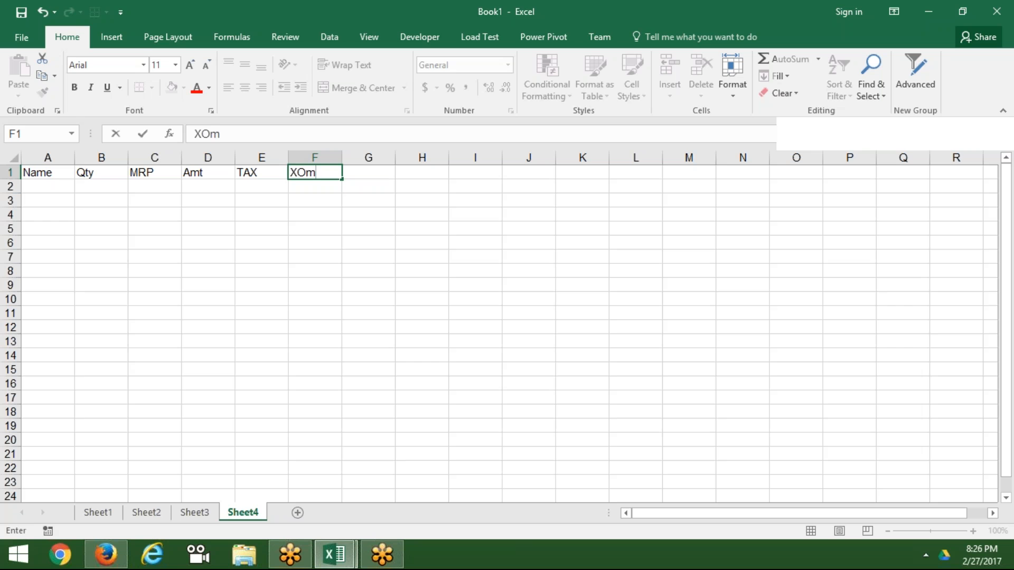
key("BackSpace")
key("BackSpace")
key("BackSpace")
type("Com")
key("Tab")
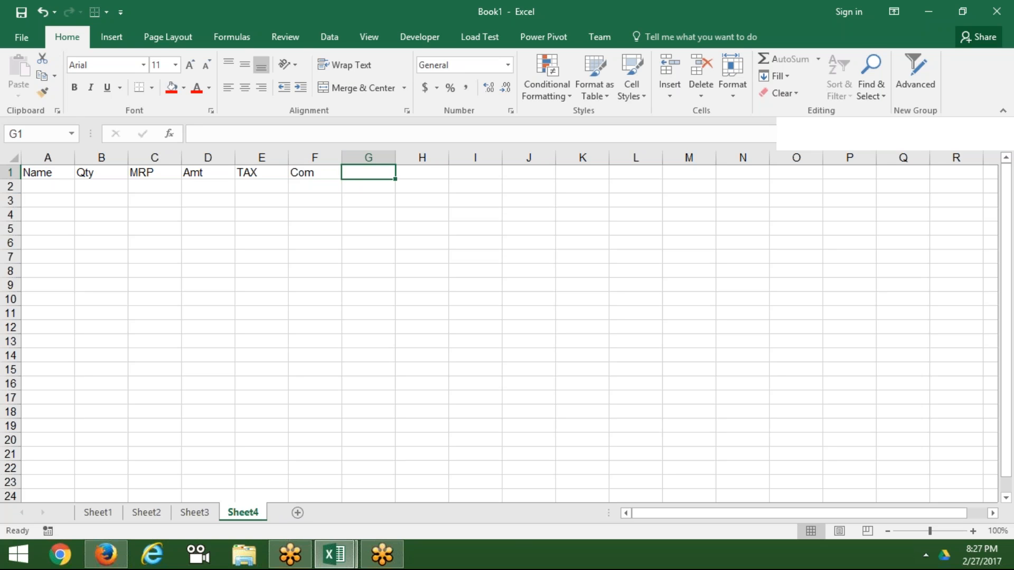
- Complete the header row with Total, Date and Time in cells G1 to I1, leaving A2 empty
type("T")
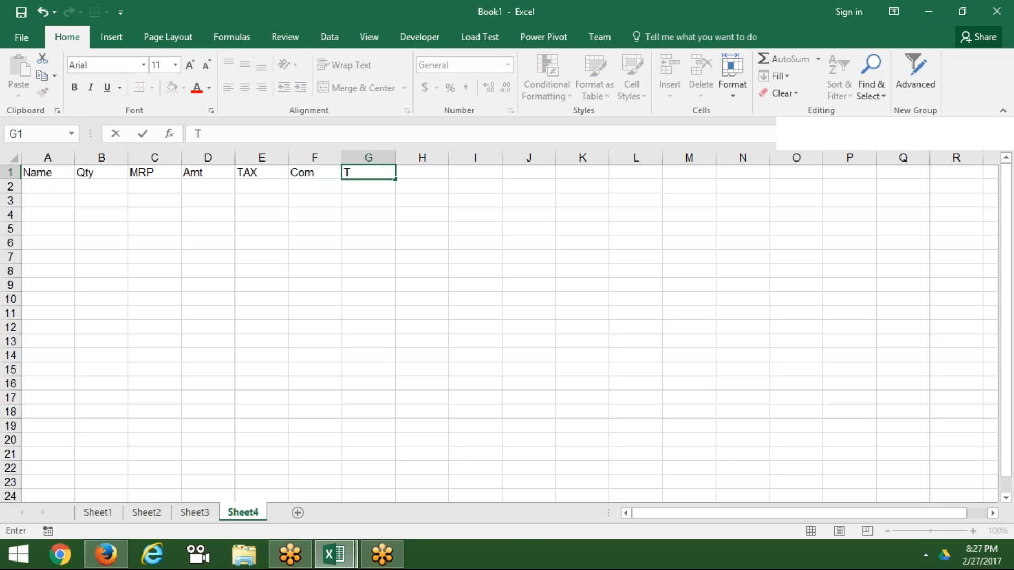
key("BackSpace")
type("Total")
key("Tab")
type("Date")
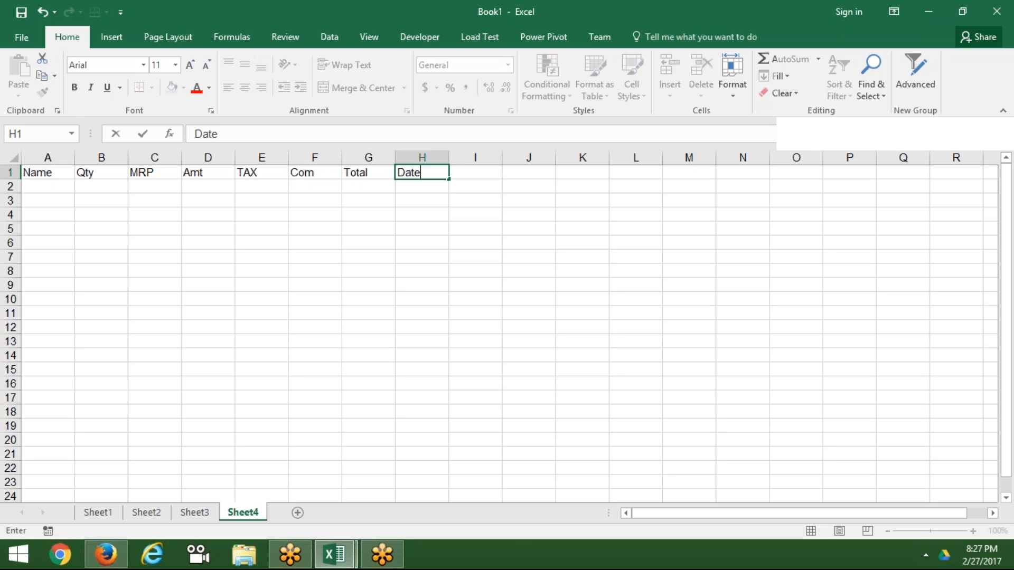
key("Tab")
type("Time")
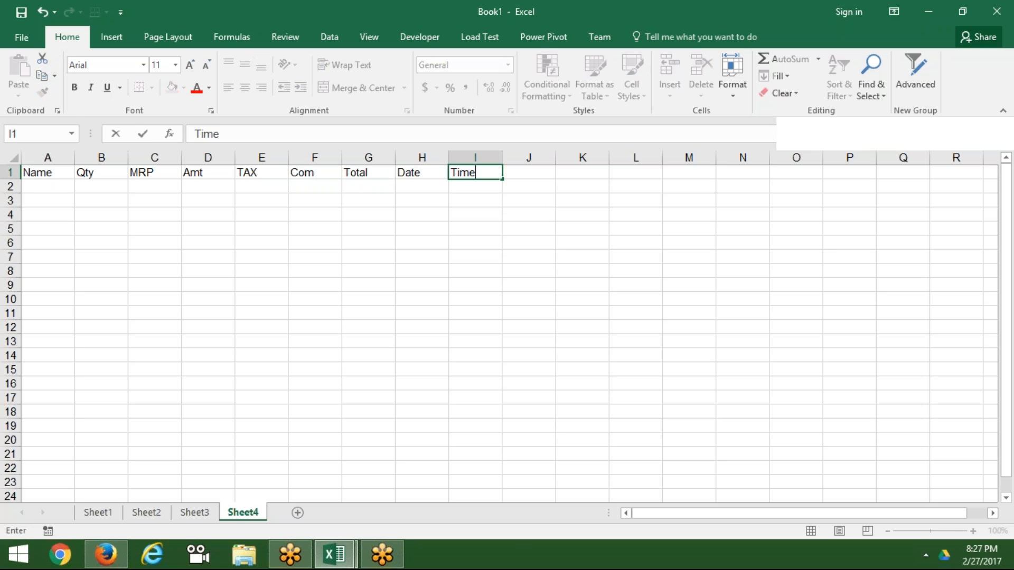
key("Return")
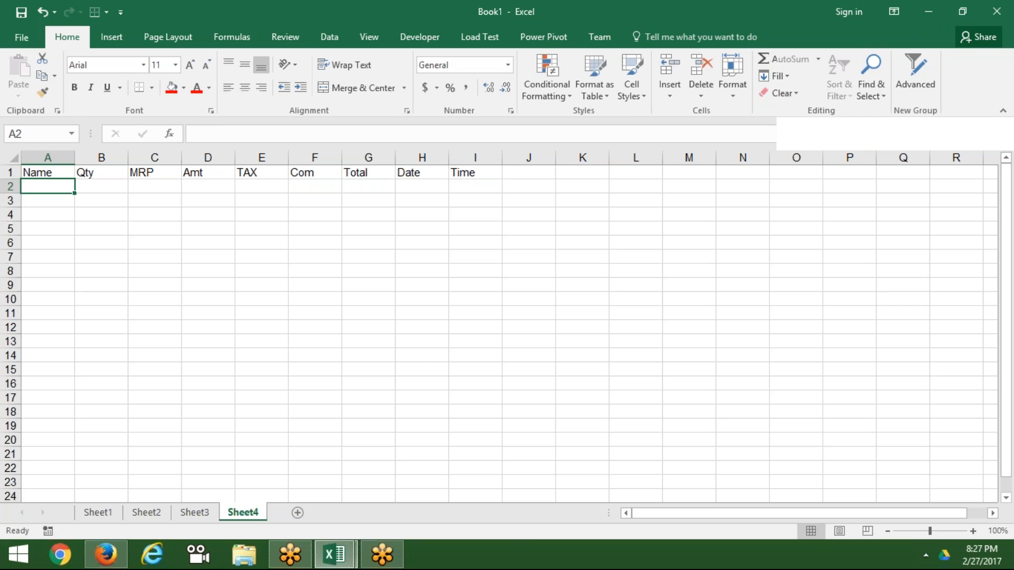
type("Pun")
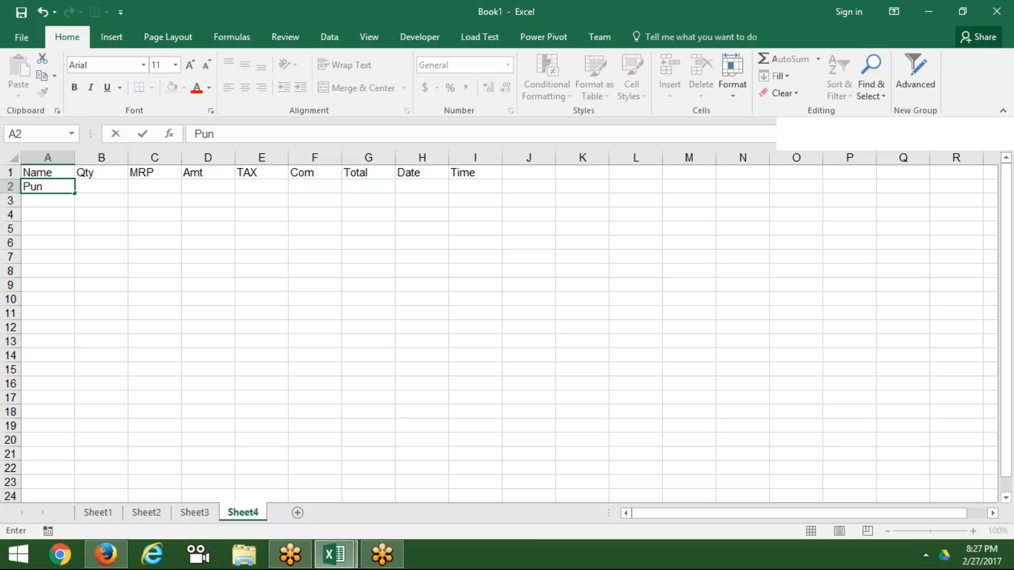
key("Escape")
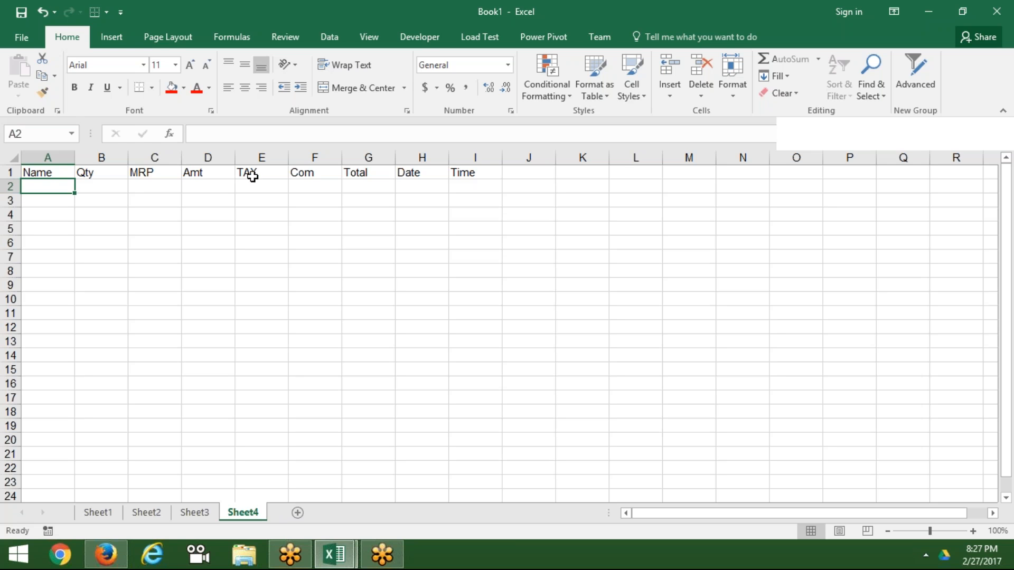
- Enter the formula =B2*C2 in D2 to calculate the Amt from Qty and MRP
left_click(220, 182)
type("=")
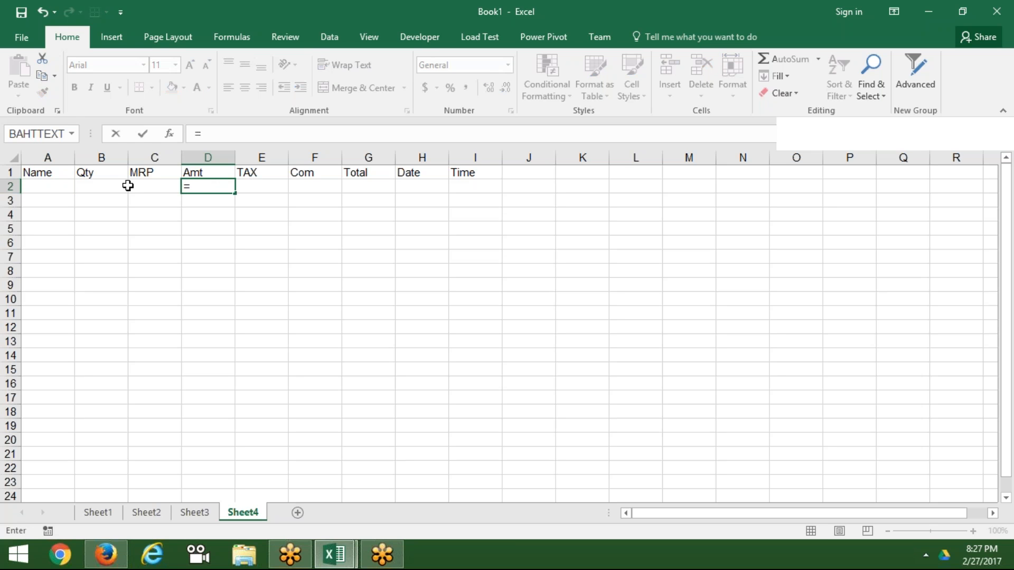
left_click(112, 187)
type("*")
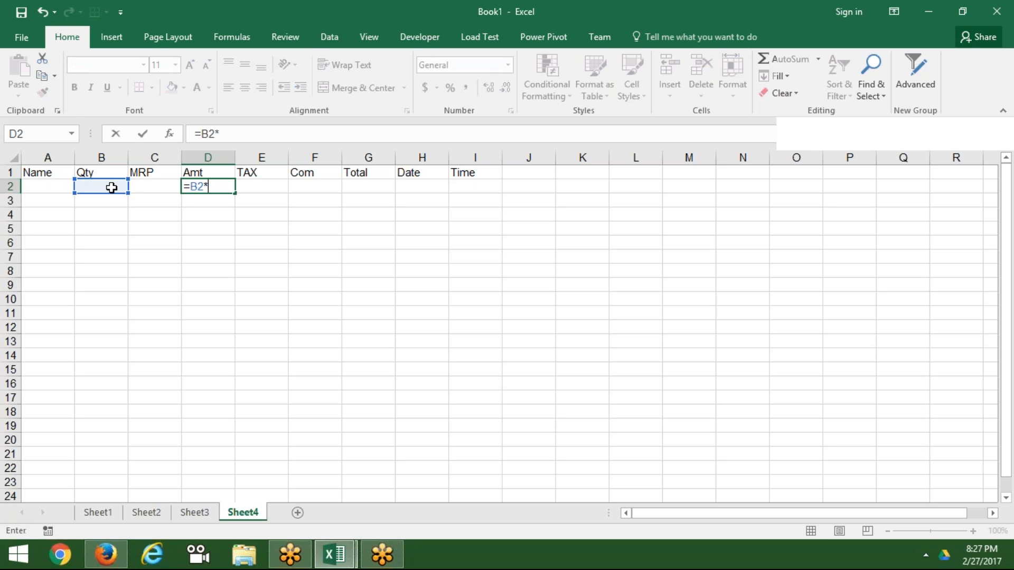
left_click(141, 185)
key("Return")
key("Up")
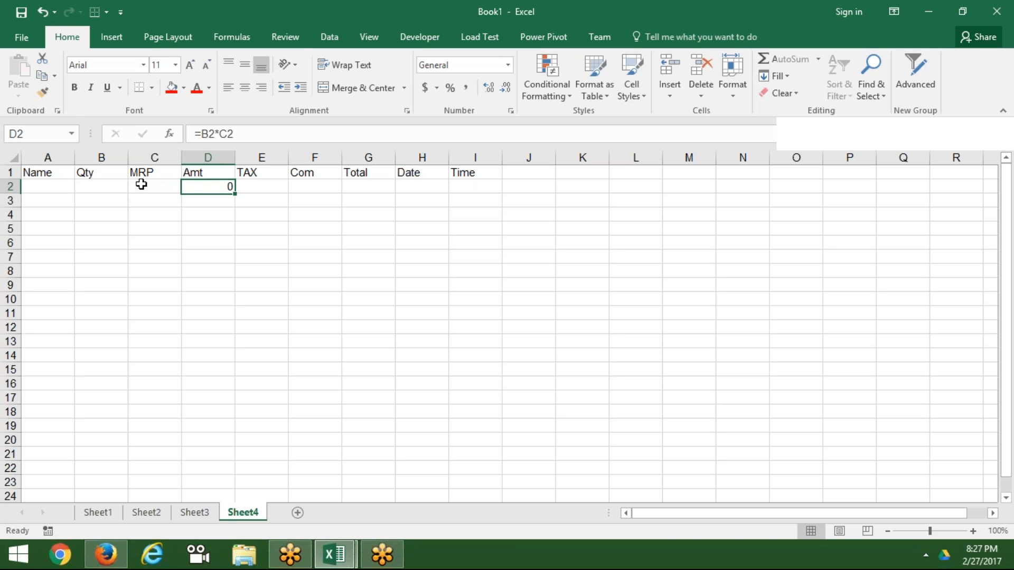
- Fill the Amt formula from D2 down through D18
key("shift+Down")
key("shift+Down")
key("shift+Down")
key("shift+Down")
key("shift+Down")
key("shift+Down")
key("shift+Down")
key("shift+Down")
key("shift+Down")
key("shift+Down")
key("shift+Down")
key("shift+Down")
key("shift+Down")
key("shift+Down")
key("shift+Down")
key("shift+Down")
key("ctrl+d")
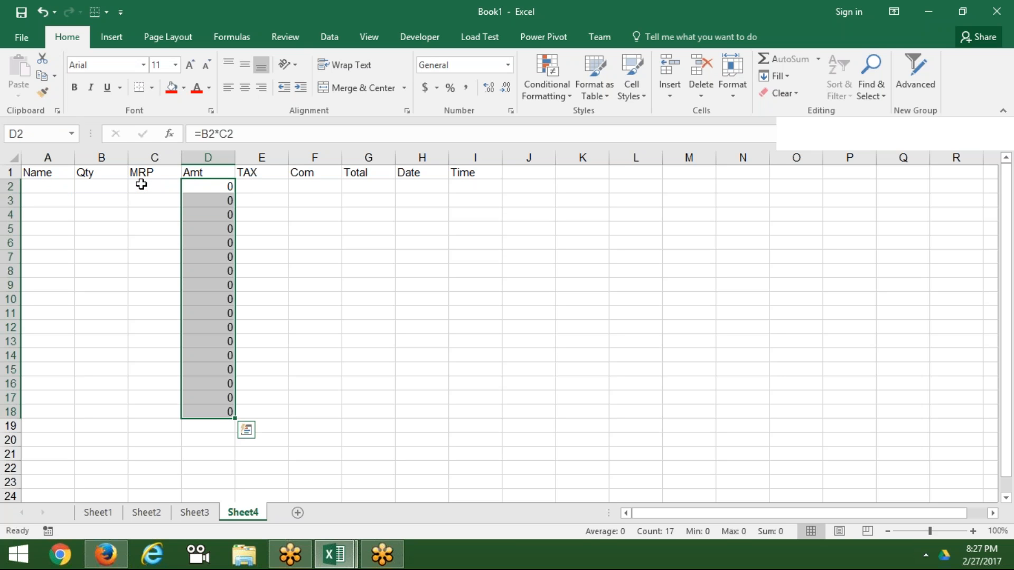
- Enter the TAX formula =D2*15 in cell E2
key("Right")
type("=")
key("Left")
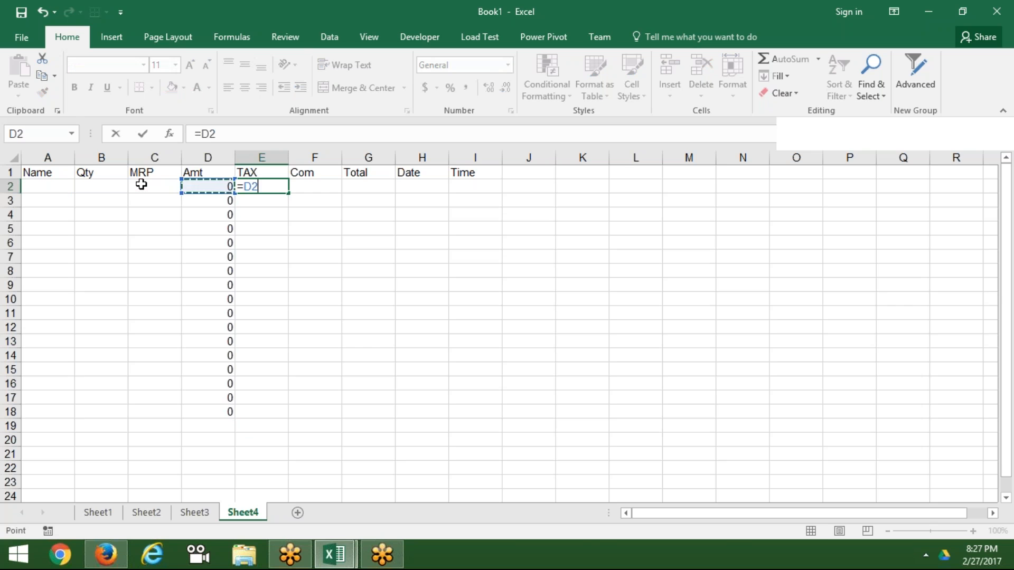
type("*10")
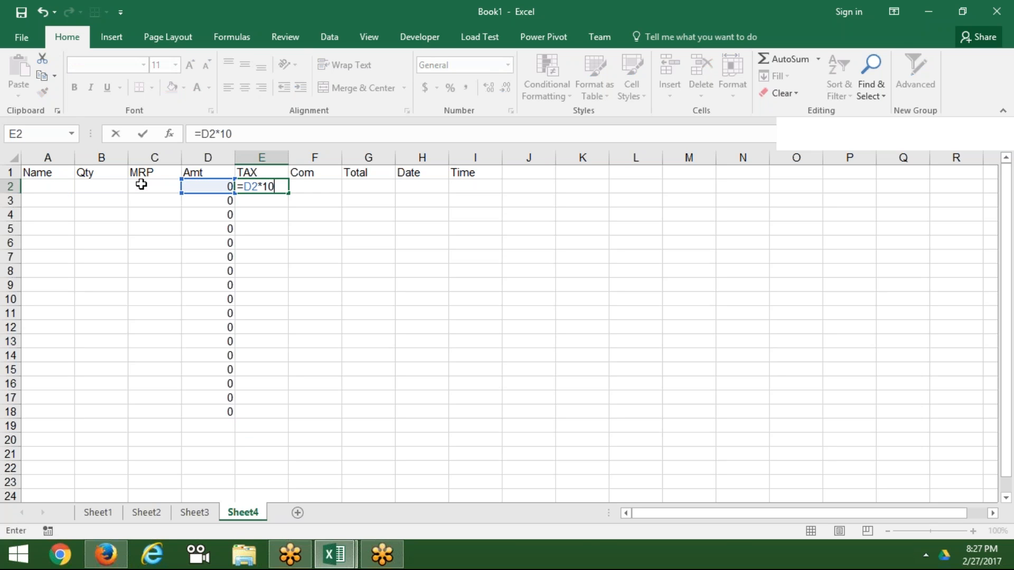
key("BackSpace")
type("5")
key("Tab")
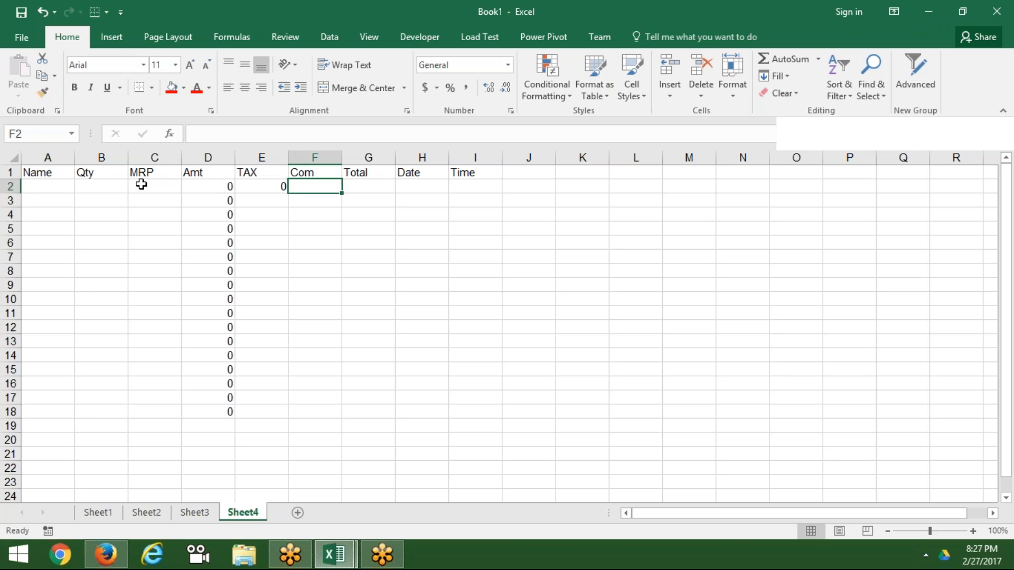
- Fill the TAX formula from E2 down through E18, matching the length of the Amt column
key("Left")
key("Left")
key("ctrl+Down")
key("Right")
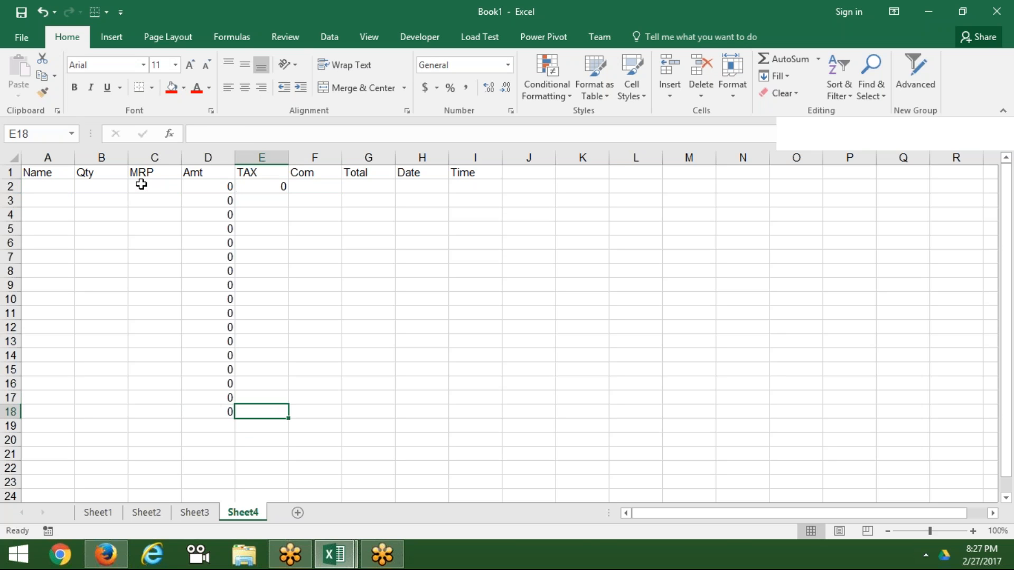
key("ctrl+shift+Up")
key("ctrl+d")
- Enter the formula =D2*25% in F2 to calculate the Com value from Amt
key("Right")
key("ctrl+Up")
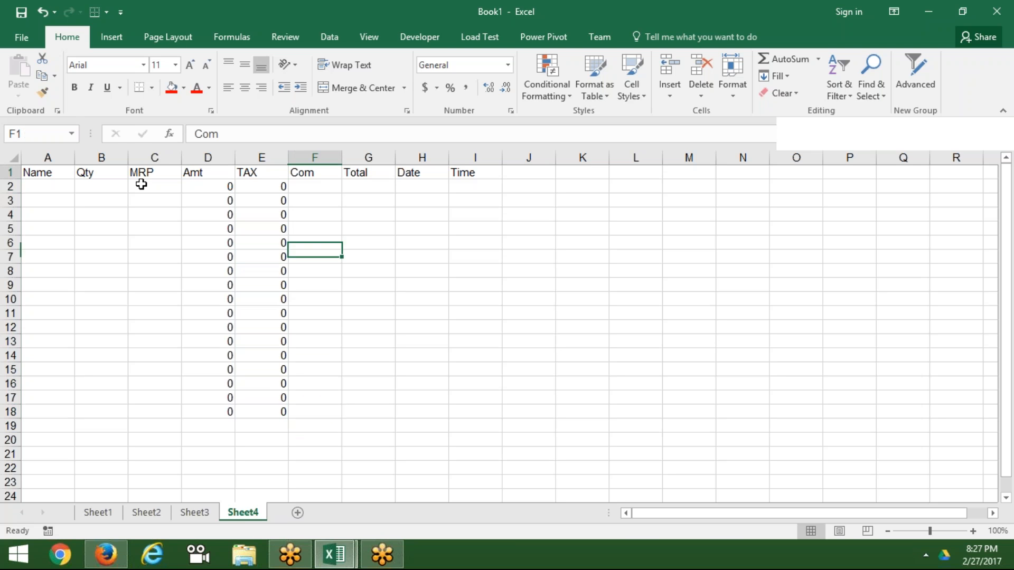
key("Down")
type("=")
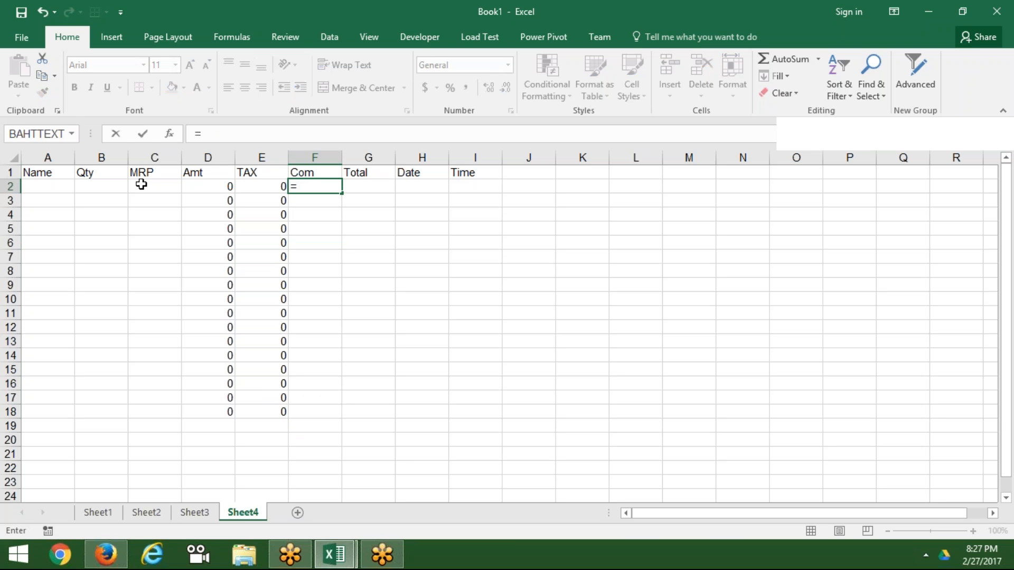
key("Left")
key("Left")
type("*")
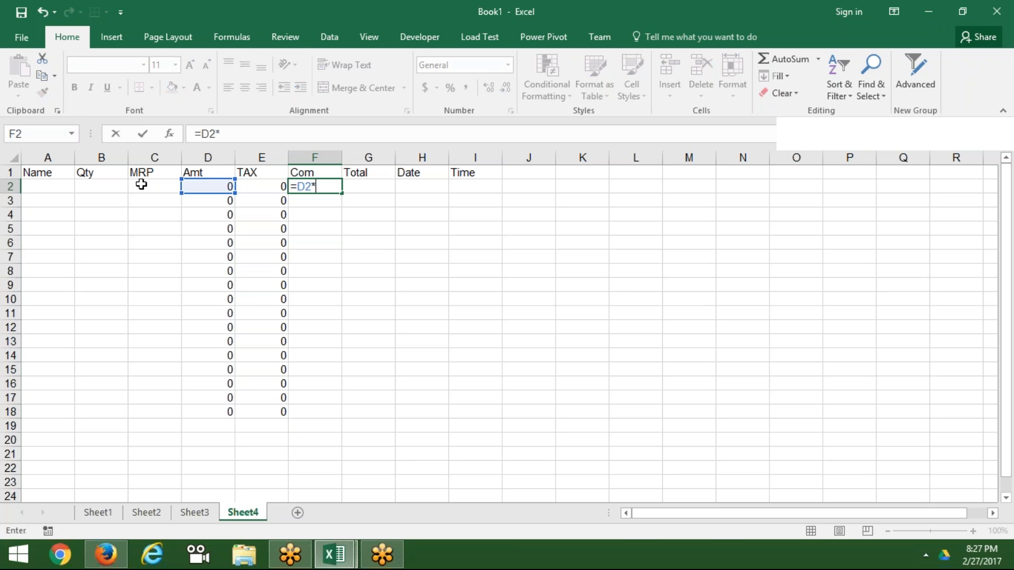
type("25%")
key("Return")
- Fill the Com formula from F2 down through F18
key("Left")
key("Down")
key("Down")
key("Down")
key("Down")
key("Down")
key("Down")
key("Down")
key("Down")
key("Down")
key("Down")
key("Down")
key("Down")
key("Down")
key("Down")
key("Down")
key("Right")
key("ctrl+shift+Up")
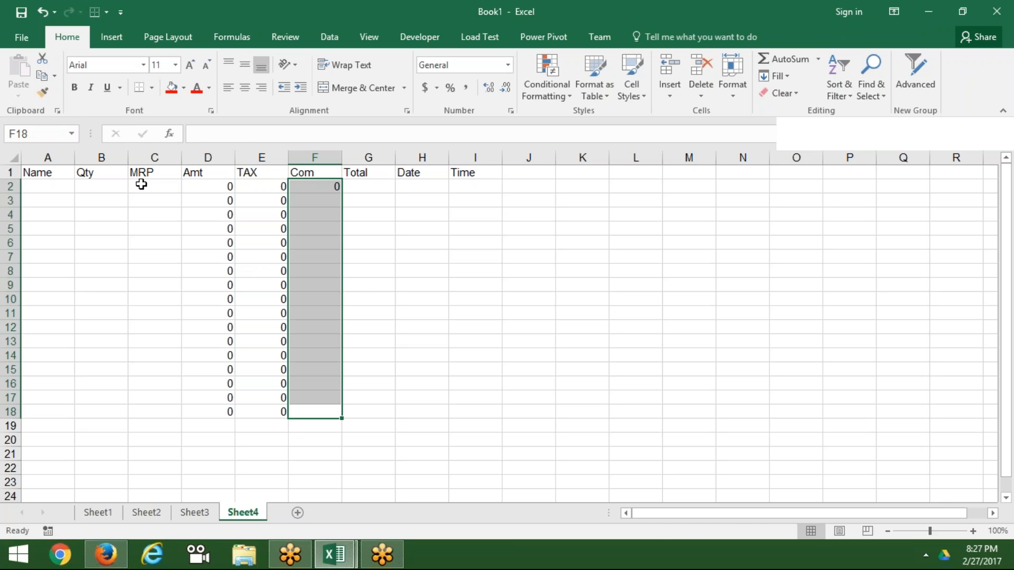
key("ctrl+d")
- Insert an AutoSum formula in G2 to total the row's values under Total
key("ctrl+Up")
key("Right")
key("Down")
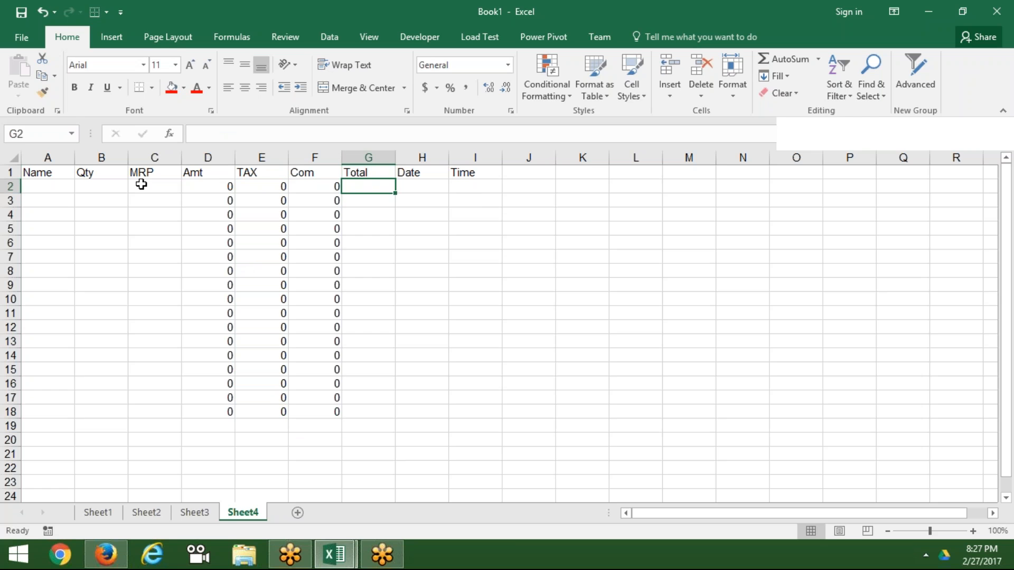
key("alt+equal")
key("Return")
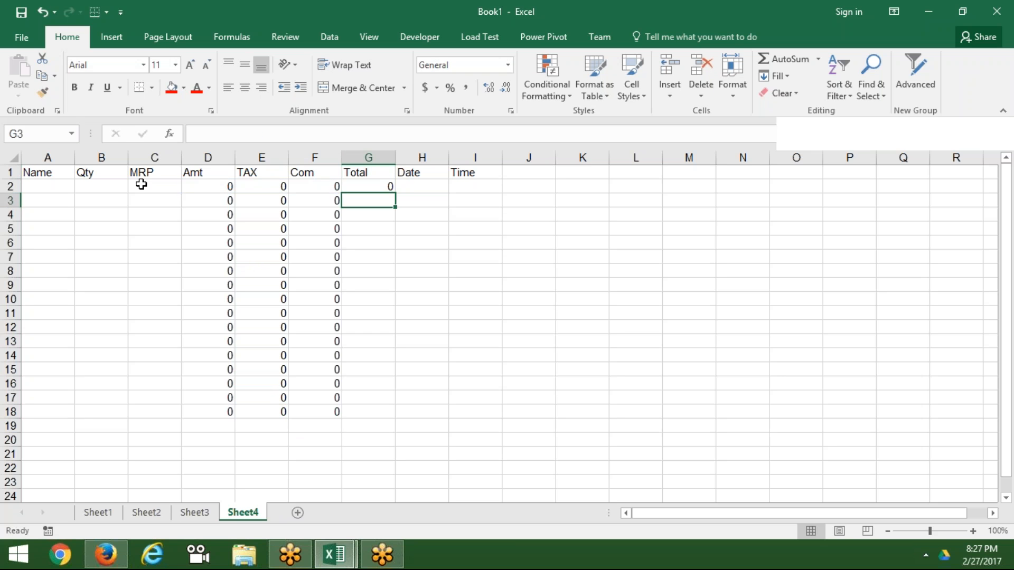
- Fill the Total formula from G2 down through G18
key("Left")
key("ctrl+Down")
key("Right")
key("ctrl+shift+Up")
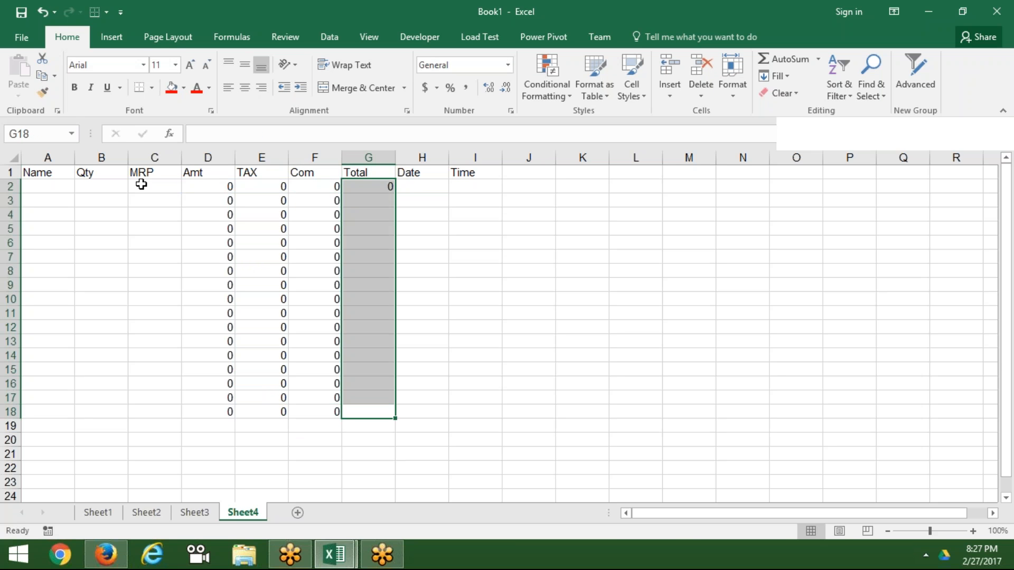
key("ctrl+d")
key("Up")
key("ctrl+Up")
key("Right")
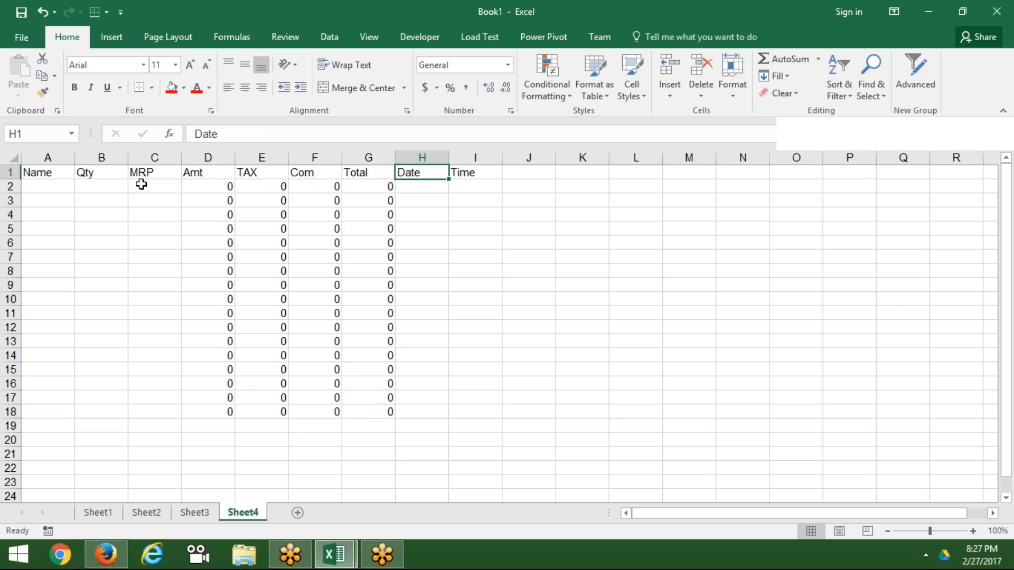
key("Down")
key("Left")
key("Left")
key("Left")
key("Left")
key("Left")
key("Left")
key("Left")
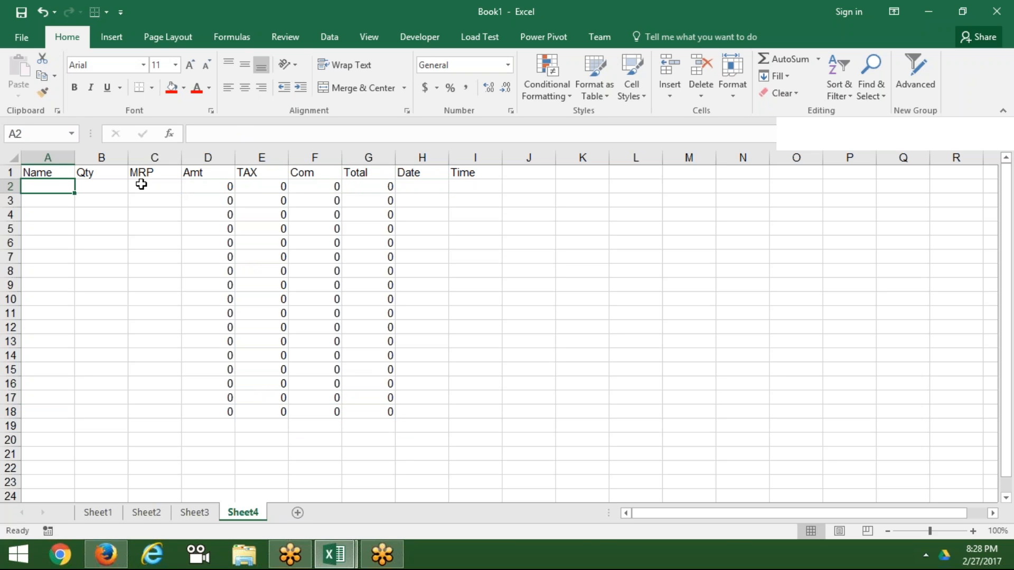
key("Right")
key("Right")
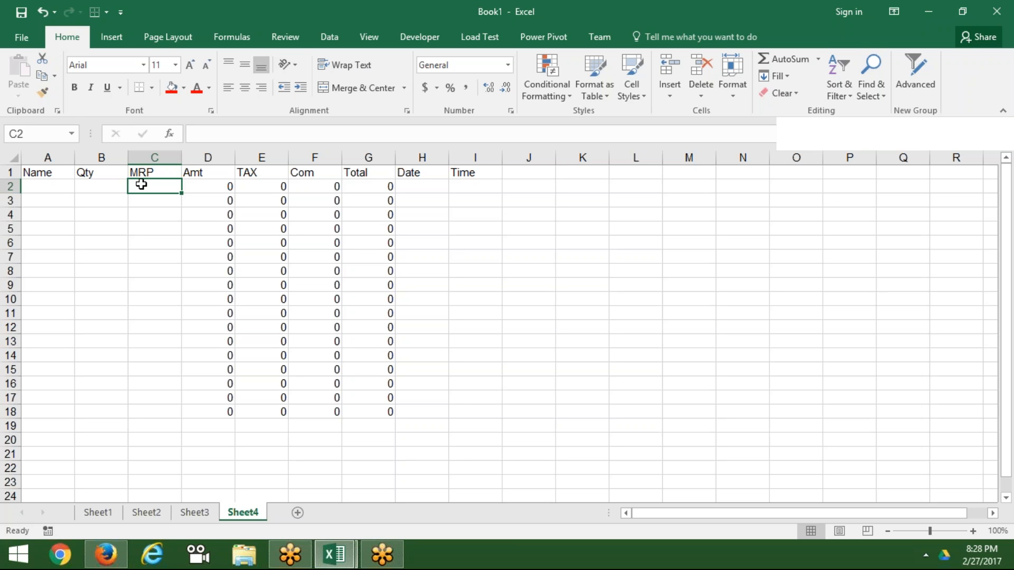
key("Right")
key("Right")
key("Left")
key("Left")
key("Left")
key("Left")
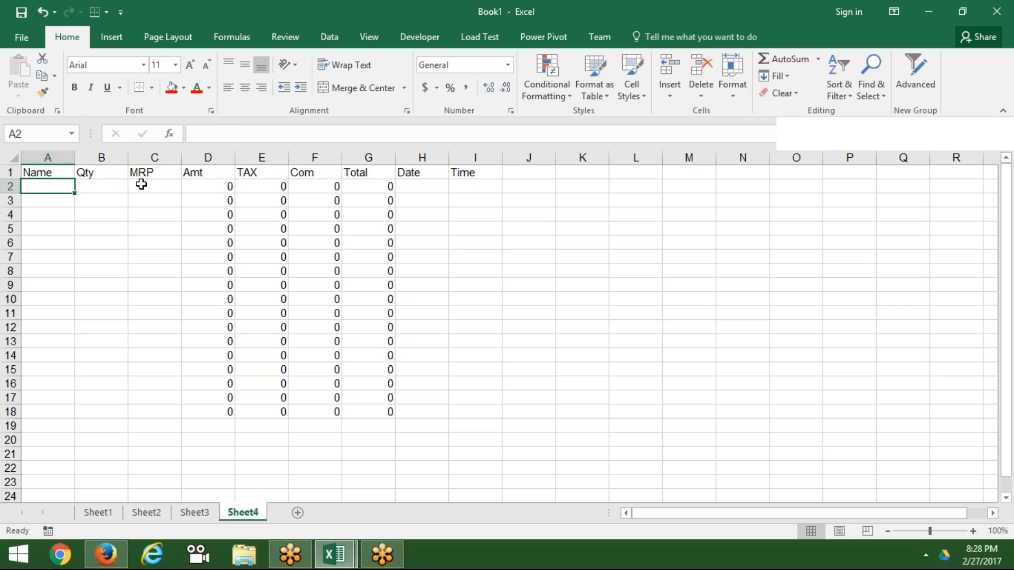
- Enter a person's first name under Name in A2
type("Punee")
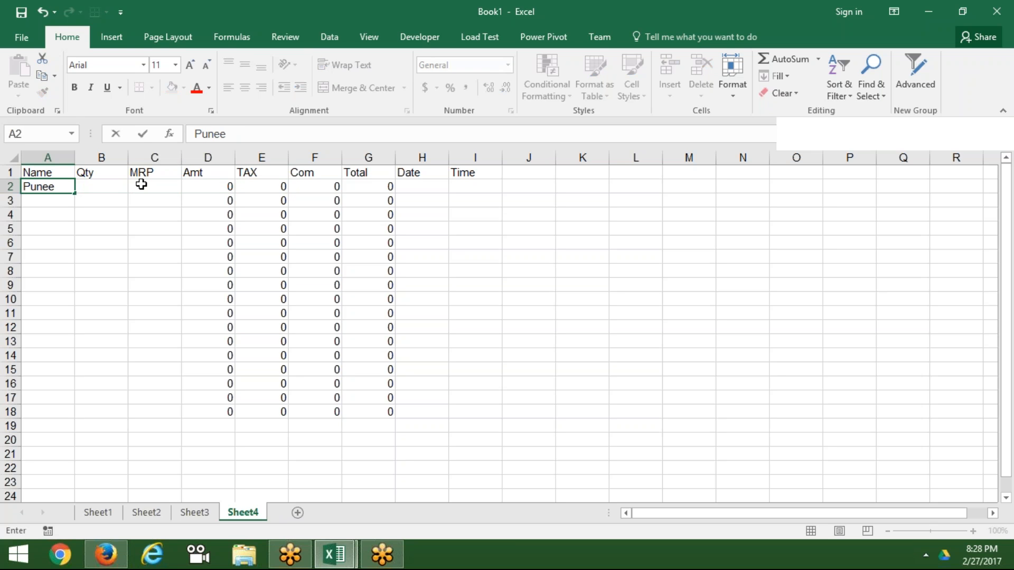
type("t")
key("Return")
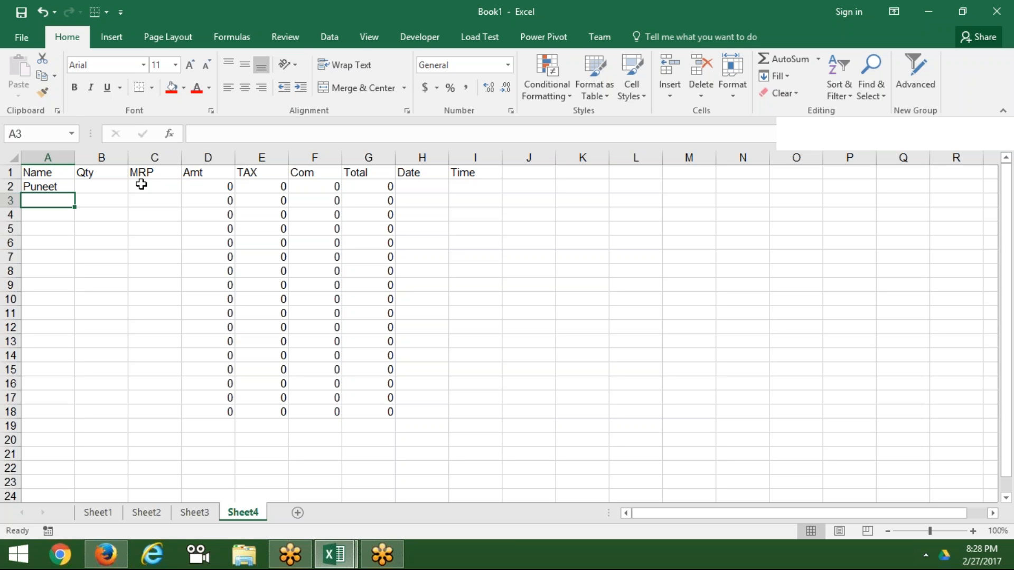
- Examine the Amt formulas in column D, from the header down to row 8 and back up
key("Up")
key("Up")
key("Right")
key("Right")
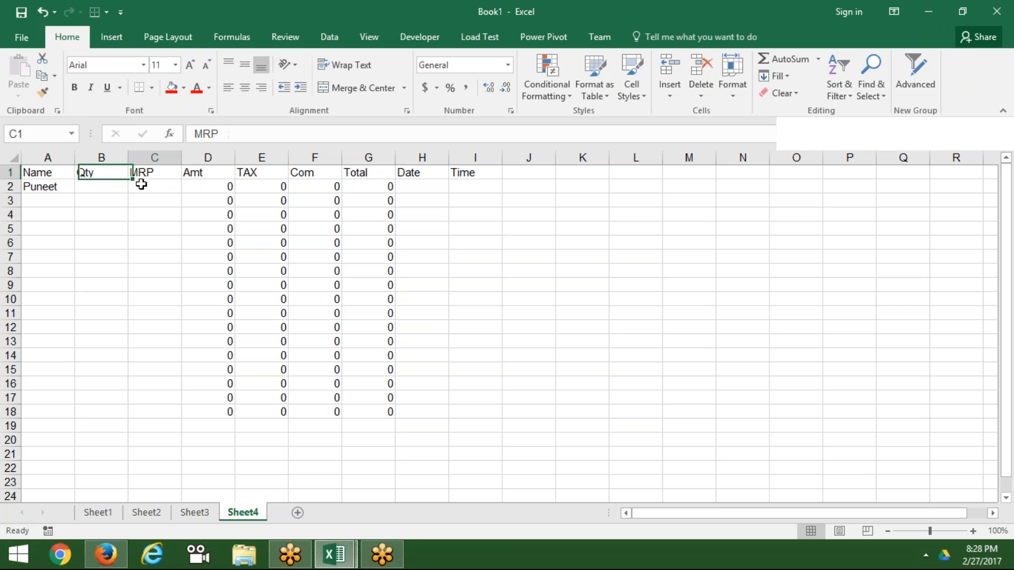
key("Right")
key("Down")
key("Down")
key("Down")
key("Down")
key("Down")
key("Down")
key("Down")
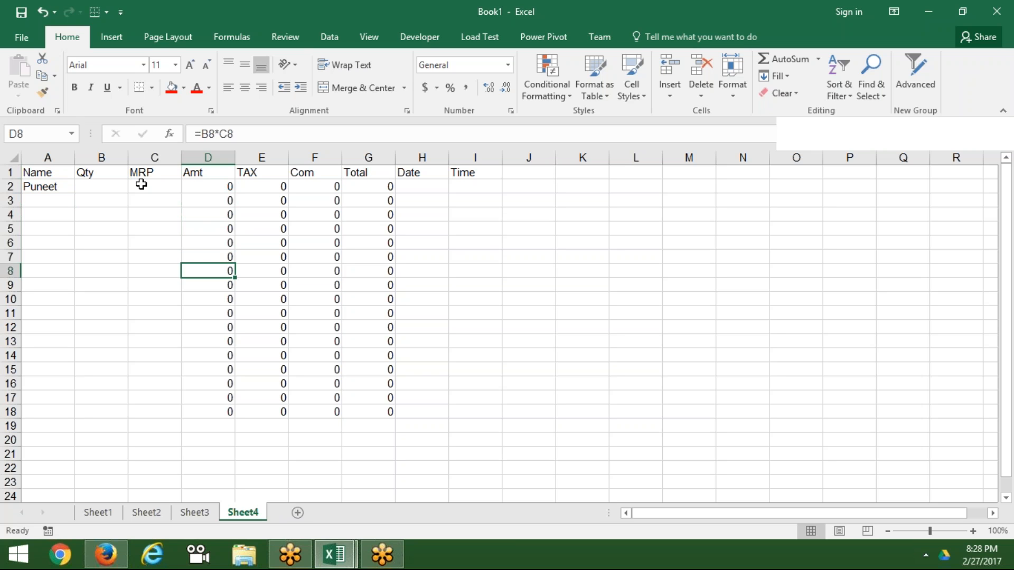
key("Up")
key("Up")
key("Up")
key("Up")
key("Up")
key("Up")
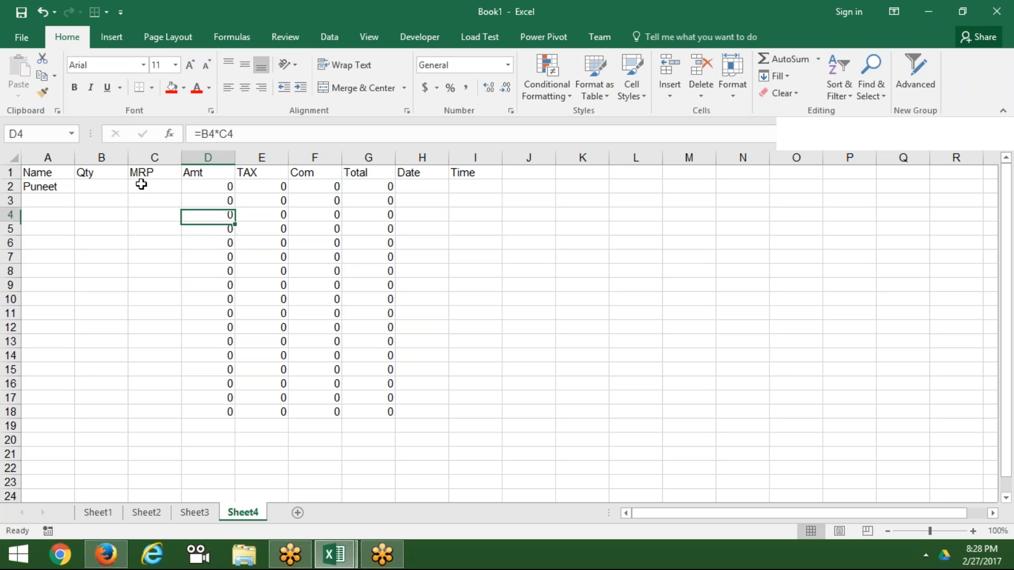
- Enter a Qty of 52 in B2
key("Left")
key("Left")
key("Left")
key("Right")
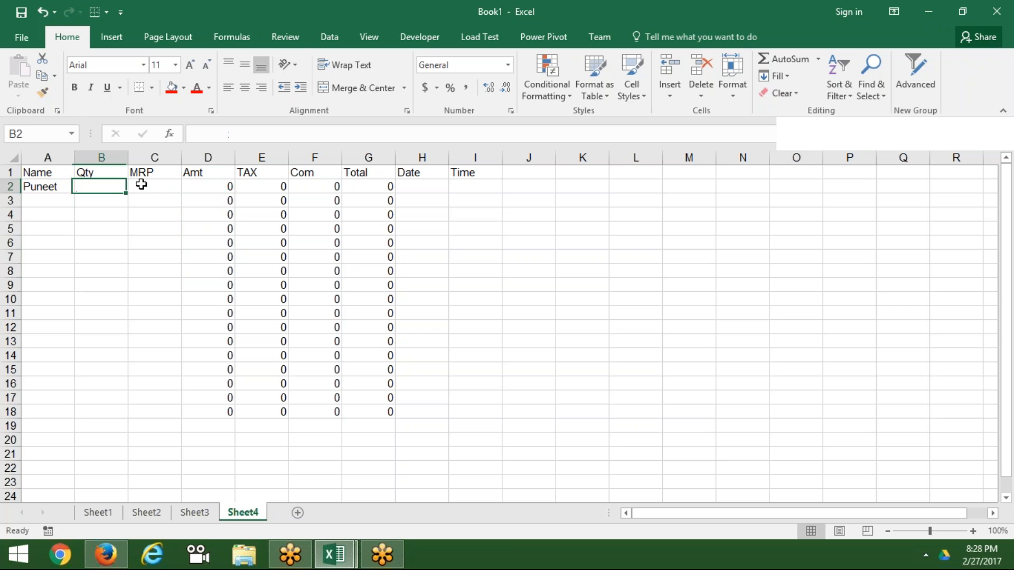
key("Right")
key("Right")
key("Left")
key("Left")
type("52")
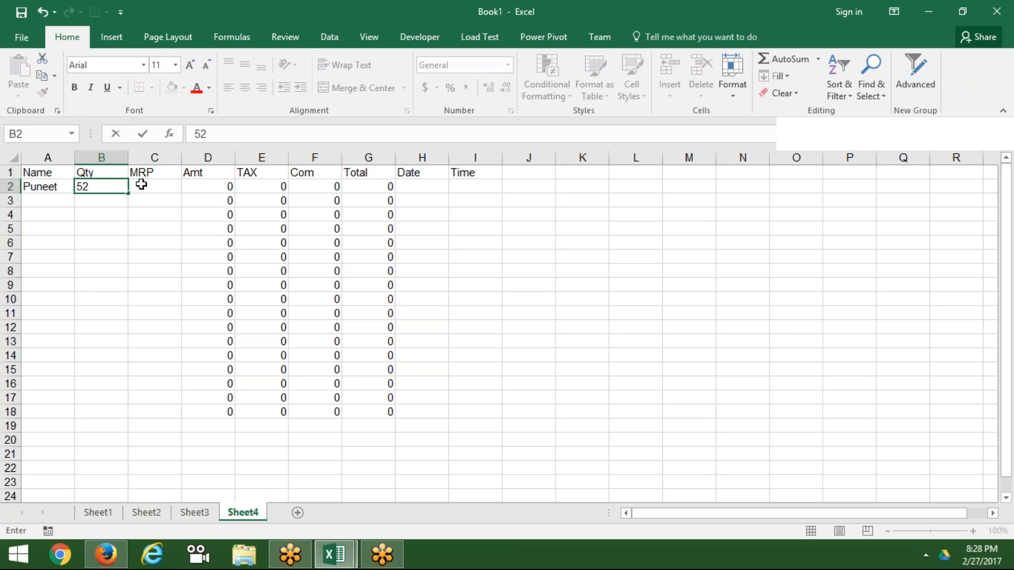
key("Right")
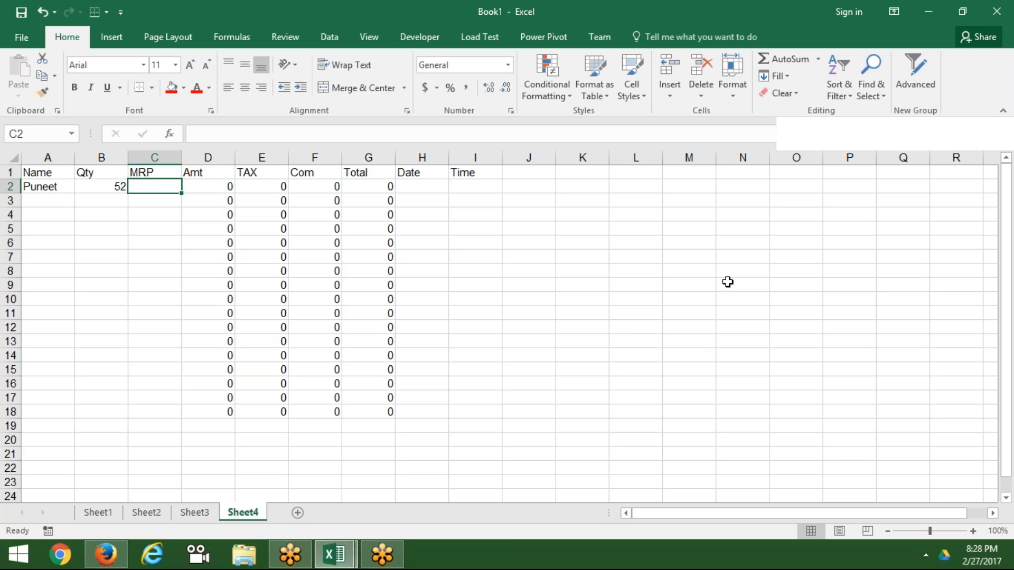
- Enter an MRP of 60 in C2
left_click(813, 265)
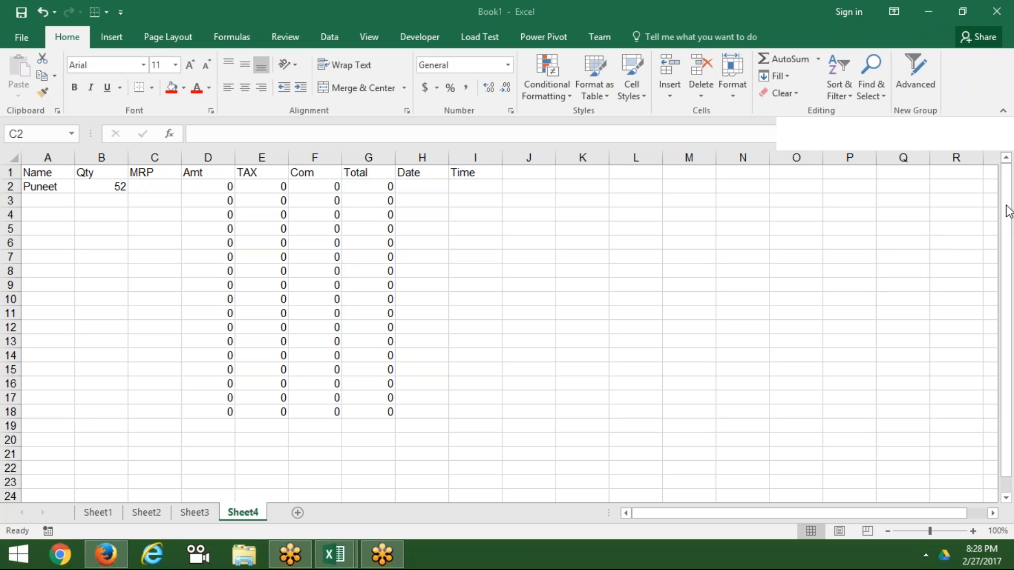
left_click(154, 186)
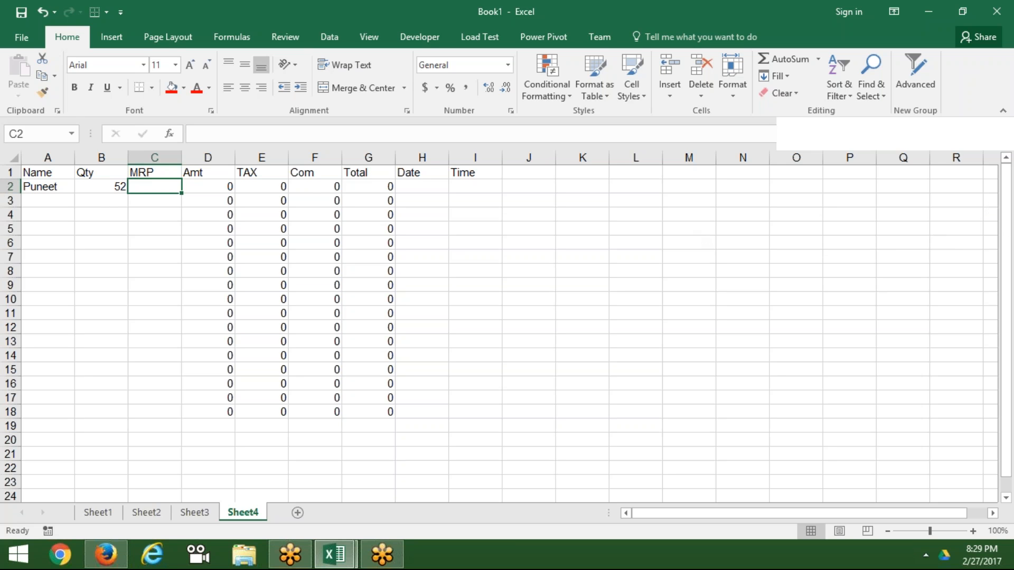
type("60")
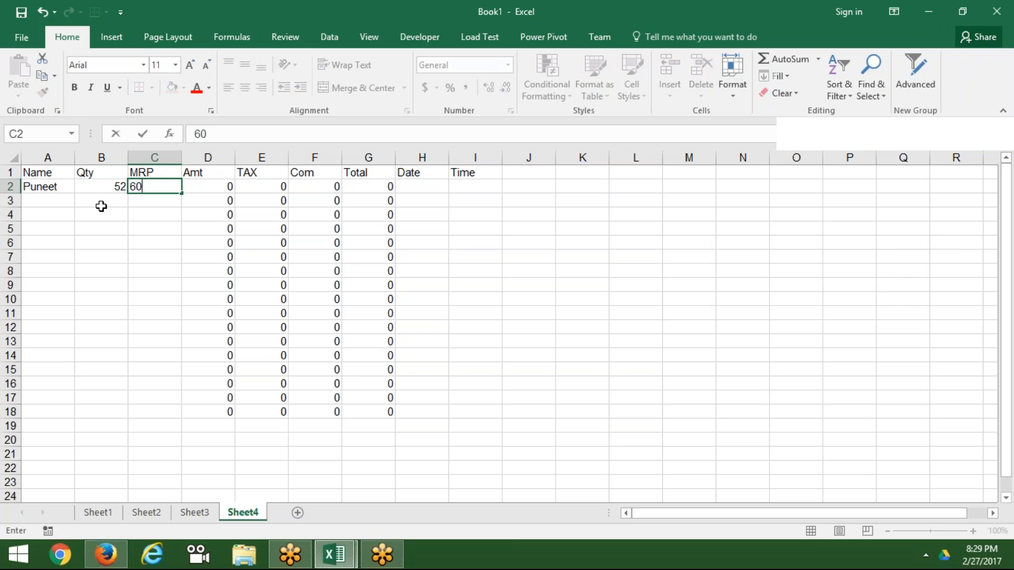
key("Tab")
- Insert the current date in H2 under Date and the current time in I2 under Time
key("Tab")
key("Tab")
key("Tab")
key("Tab")
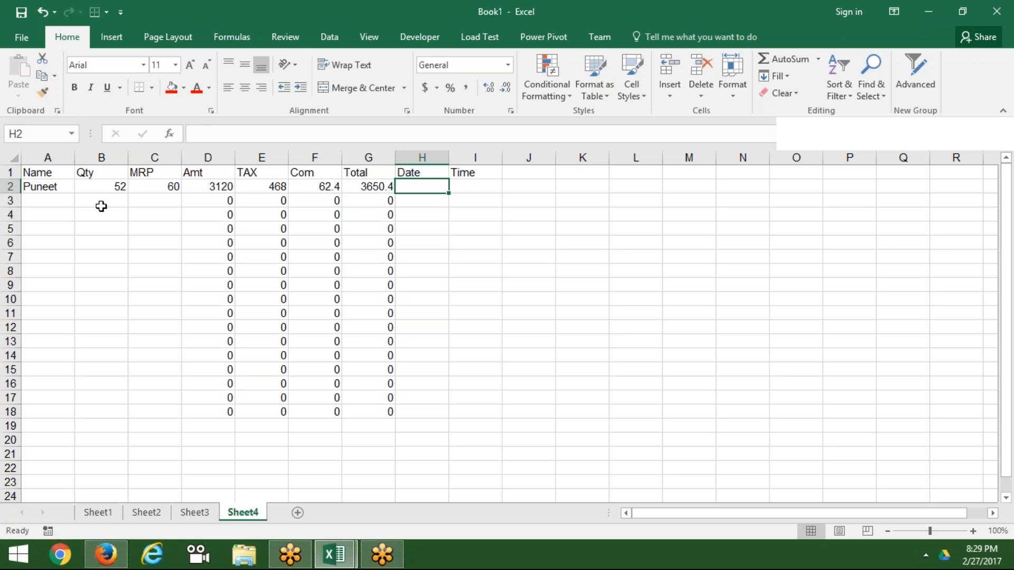
key("ctrl+semicolon")
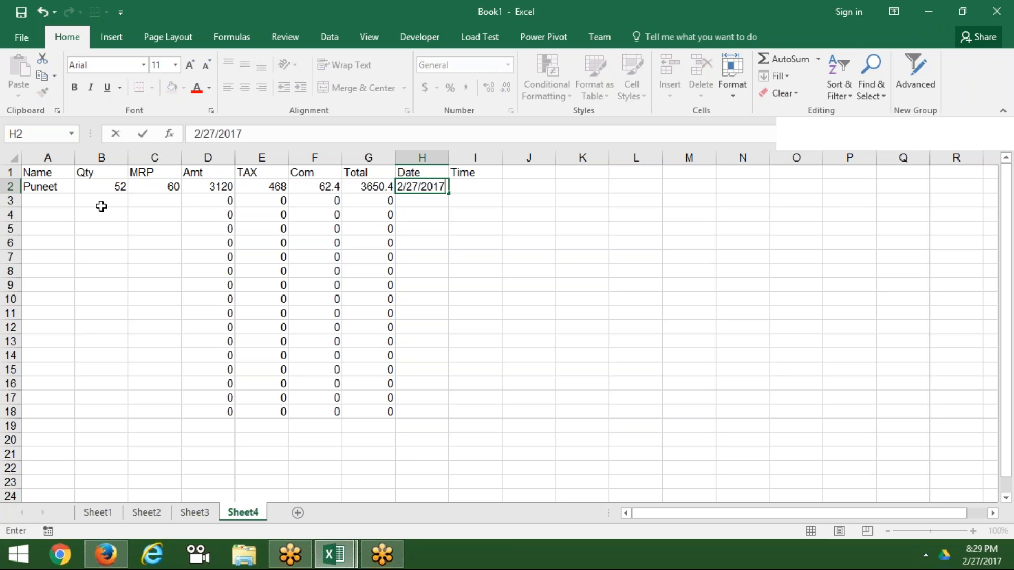
key("Tab")
key("ctrl+shift+semicolon")
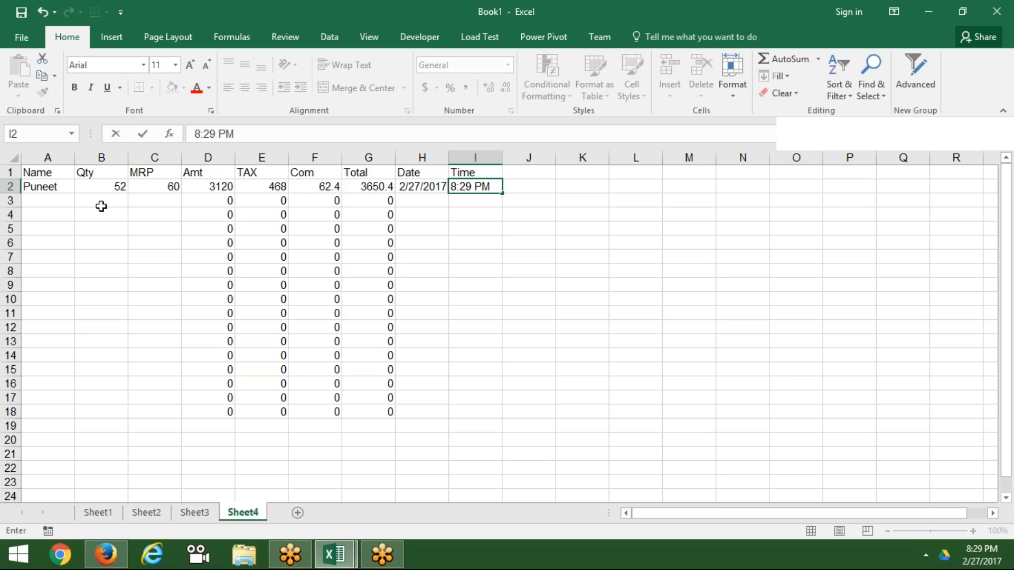
key("Return")
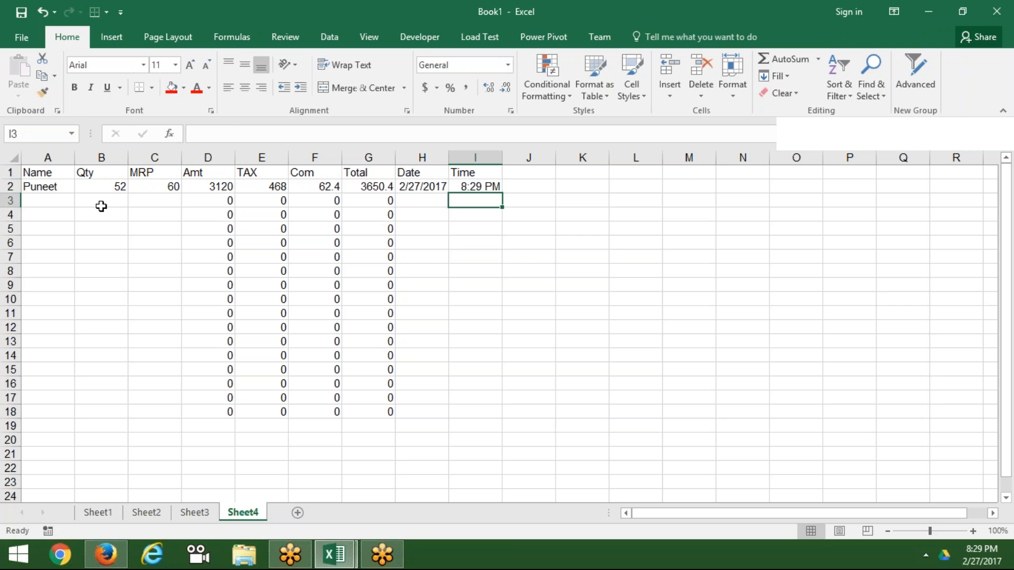
- Examine the cells across row 3 and the Amt formulas in column D to tell input columns from formula columns
key("Up")
key("Left")
key("Home")
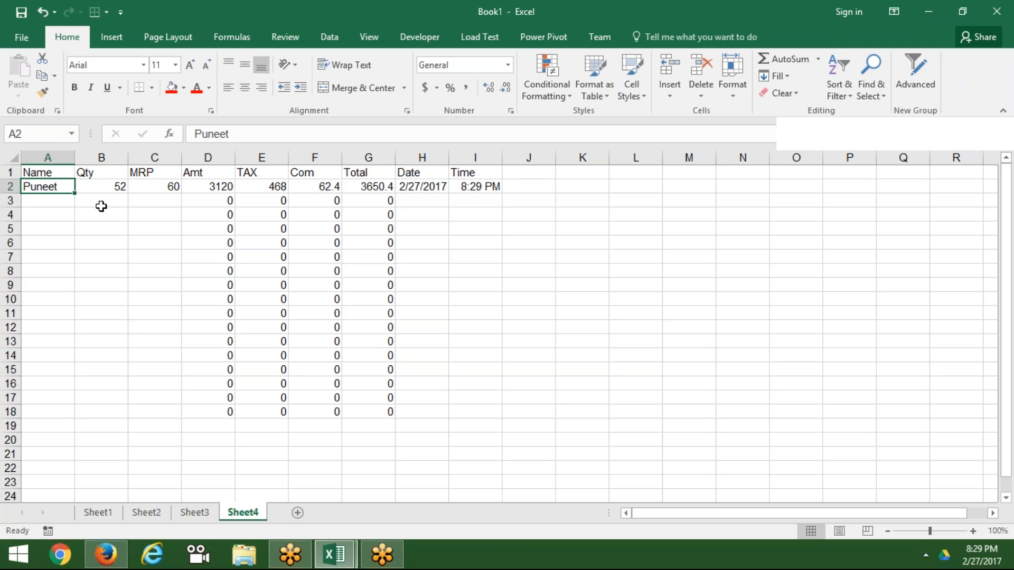
key("Down")
key("Right")
key("Right")
key("Right")
key("Right")
key("Right")
key("Right")
key("Right")
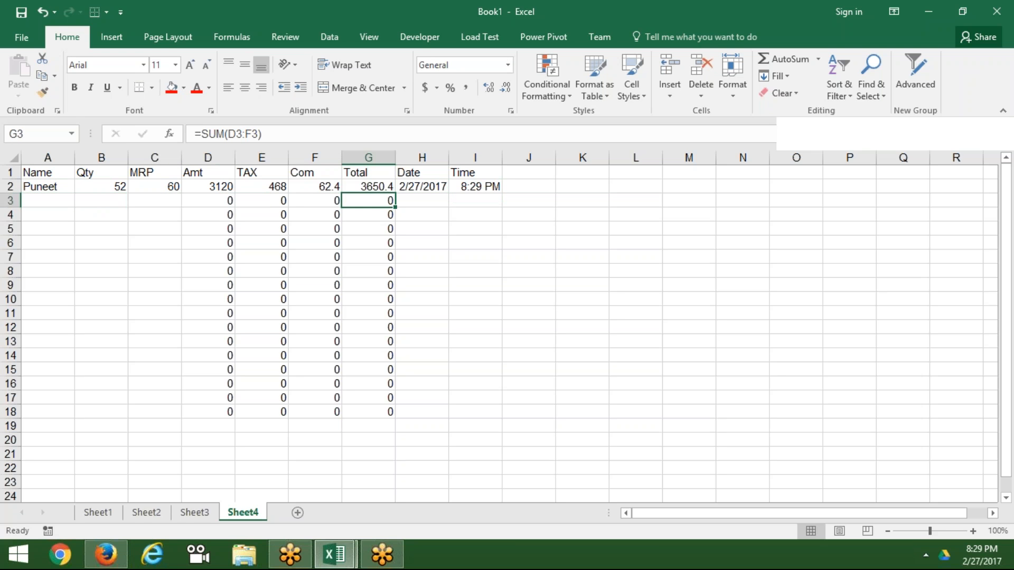
key("Right")
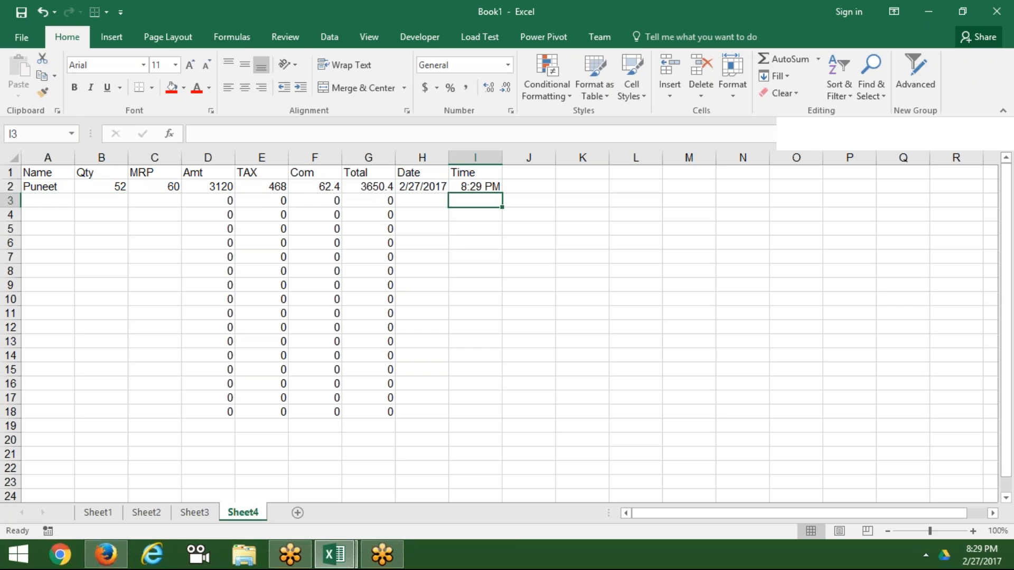
key("Left")
key("Left")
key("Left")
key("Left")
key("Left")
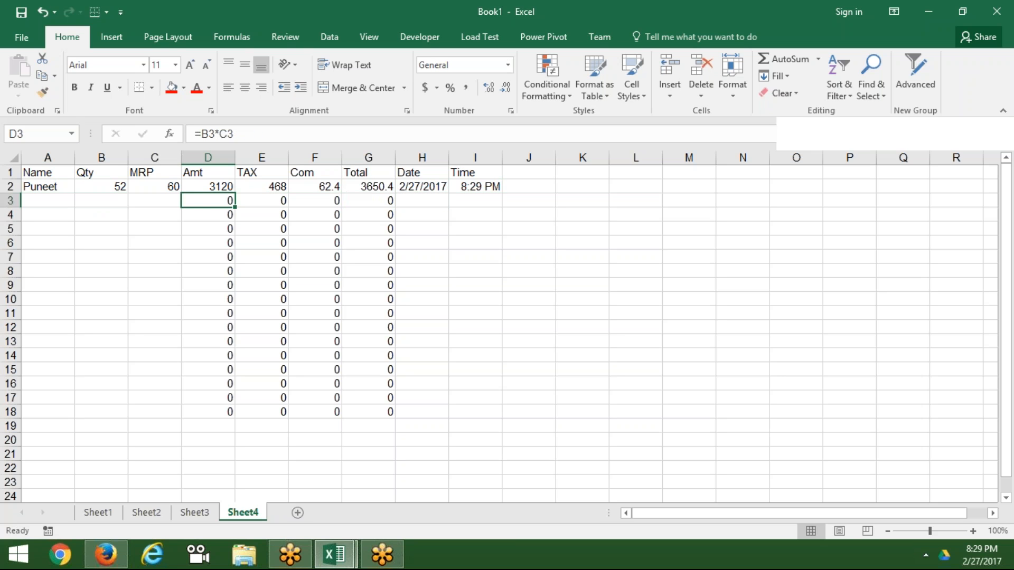
key("Down")
key("Down")
key("Down")
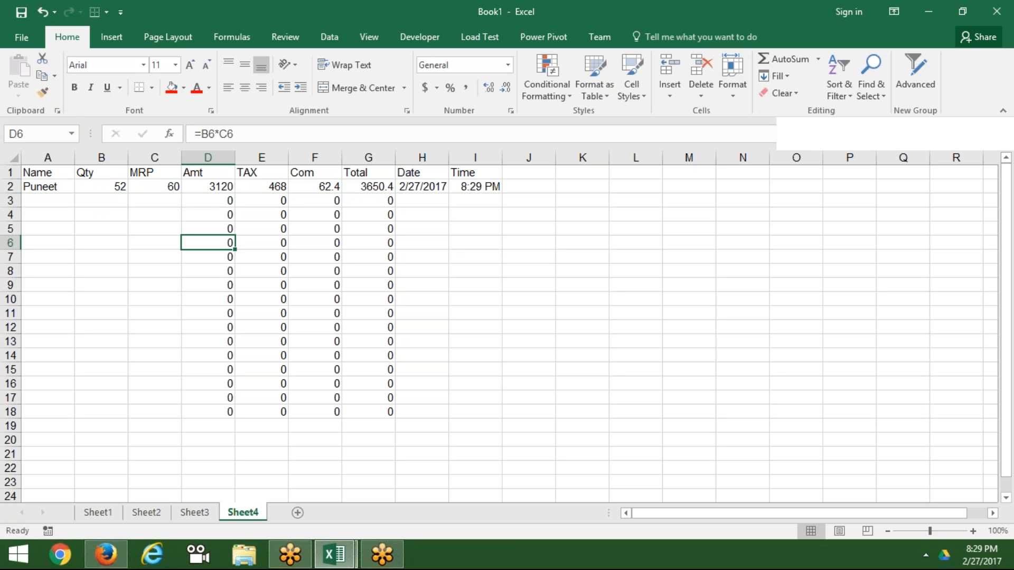
key("Up")
key("Up")
key("Up")
key("Up")
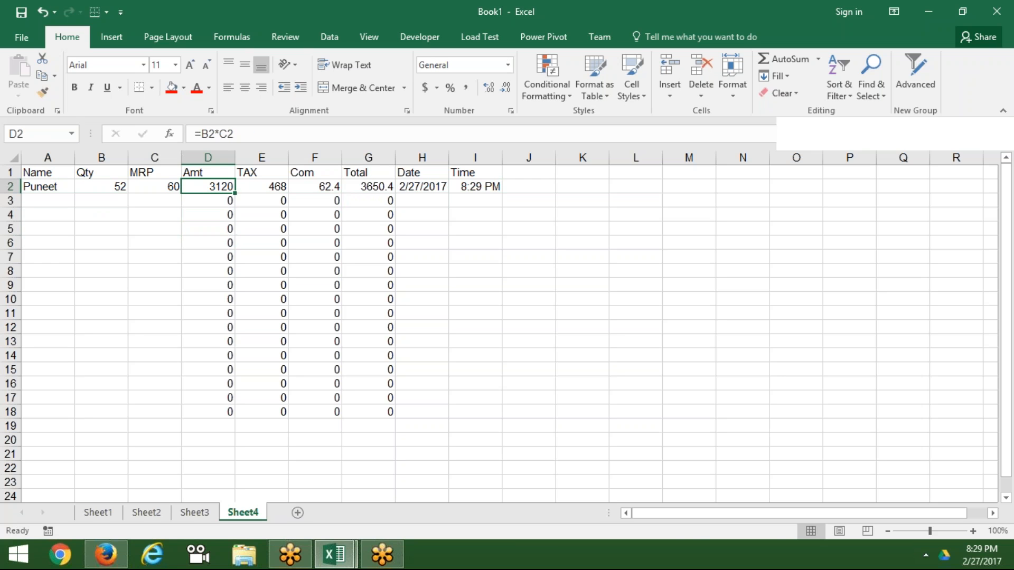
- Turn off the Locked protection setting for all cells of Sheet4
left_click(16, 158)
right_click(109, 246)
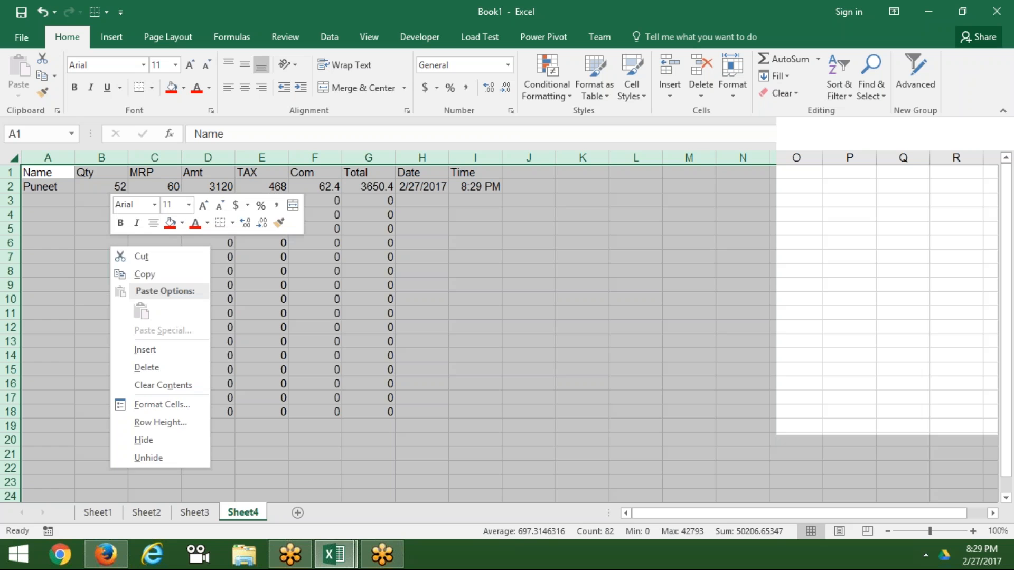
left_click(144, 403)
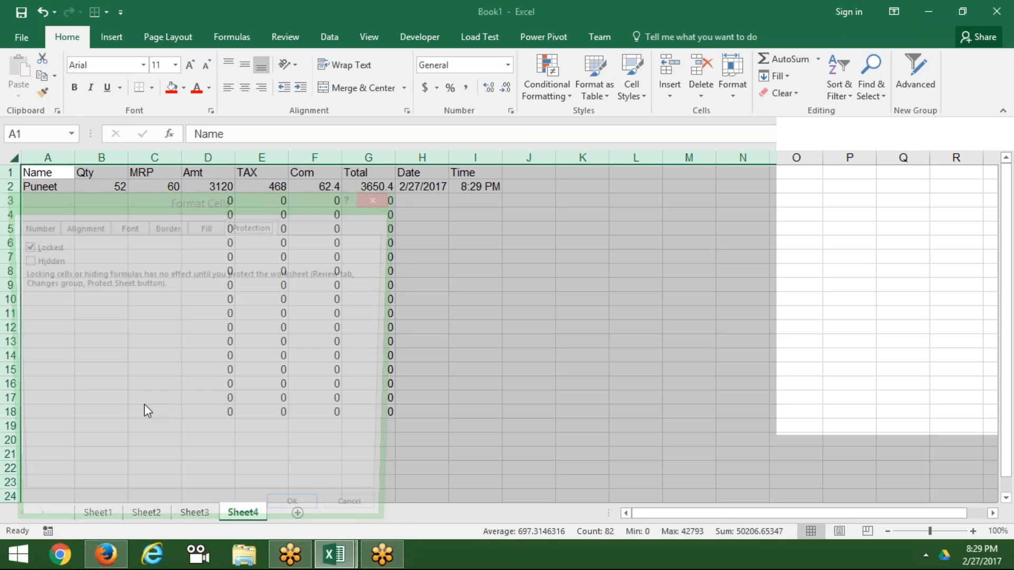
left_click(22, 246)
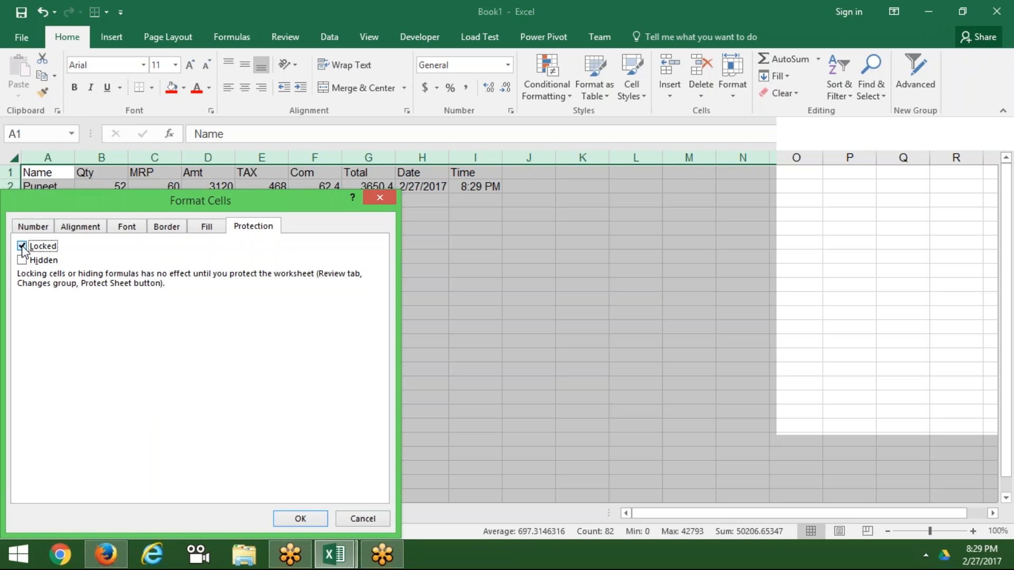
left_click(299, 519)
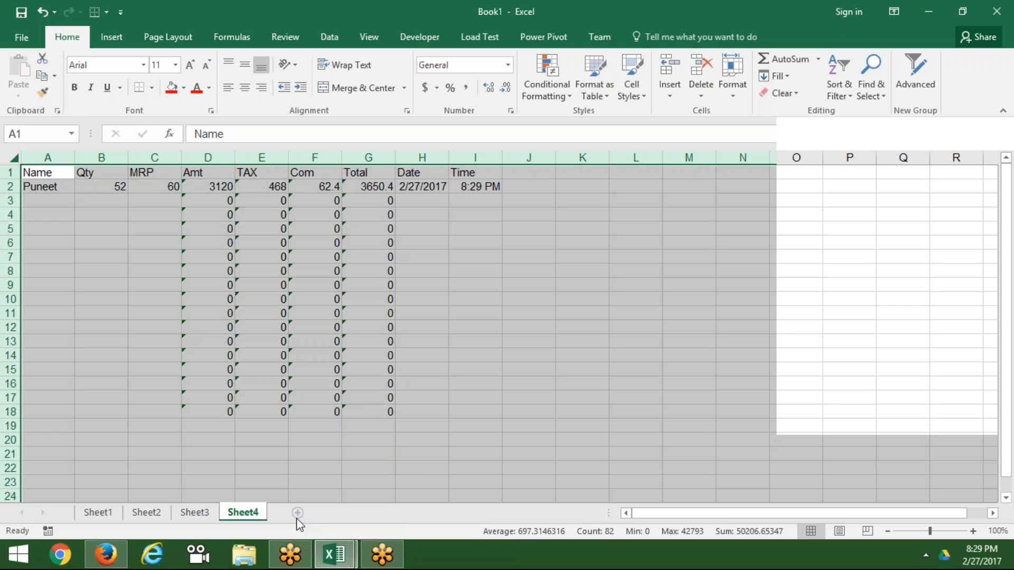
- Turn on the Locked protection setting for the formula columns D to G, Amt through Total
left_click(288, 406)
left_click_drag(207, 158, 352, 170)
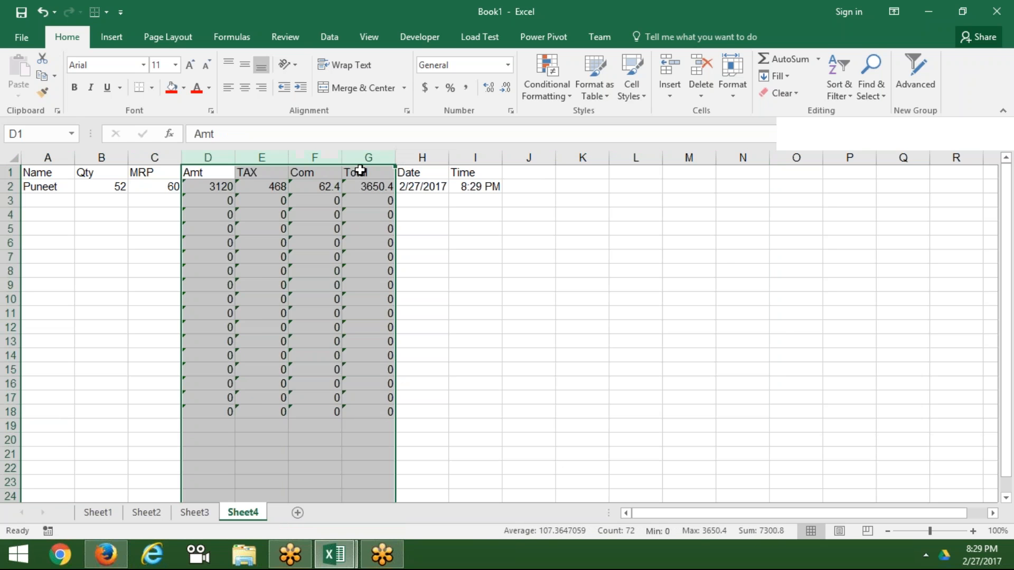
right_click(353, 199)
left_click(404, 356)
left_click(226, 232)
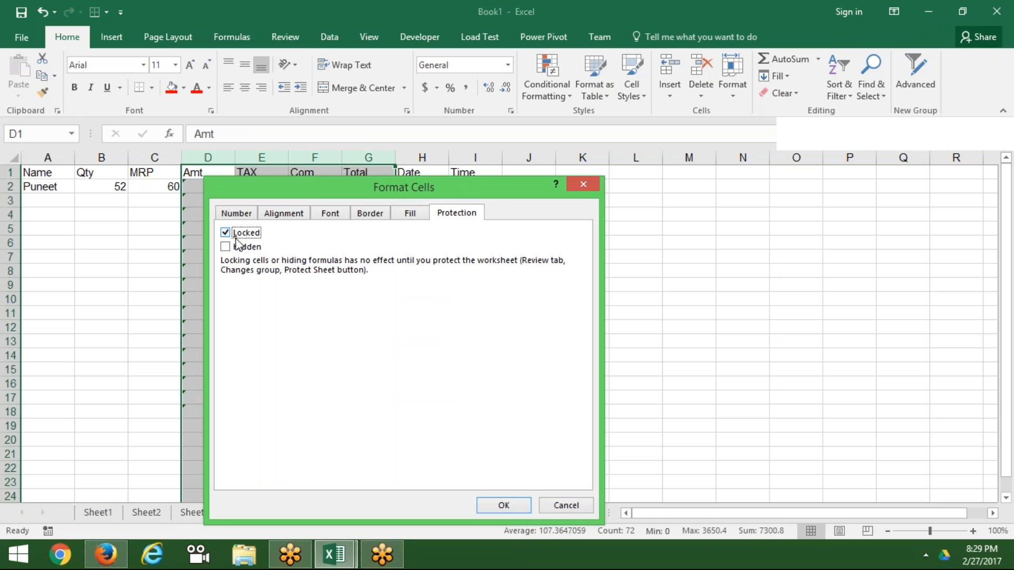
left_click(515, 503)
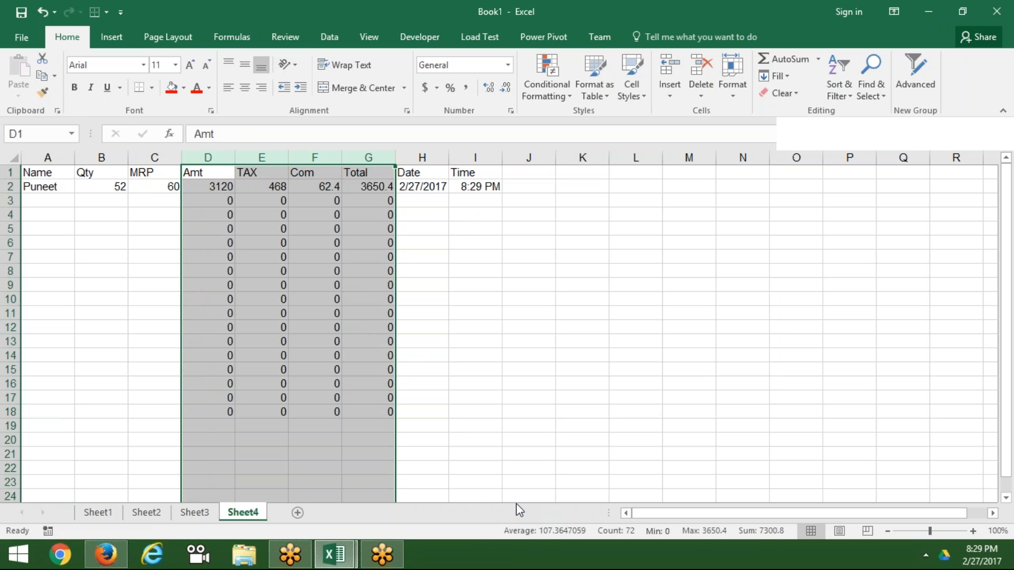
- Protect Sheet4 without a password, disallowing Select locked cells and allowing only Select unlocked cells
left_click(362, 313)
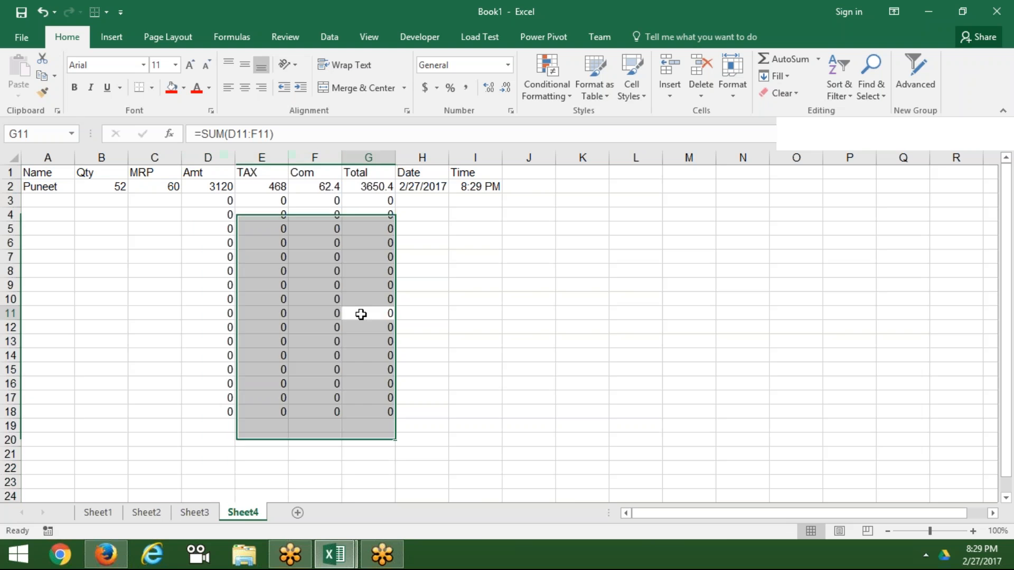
right_click(246, 512)
left_click(289, 425)
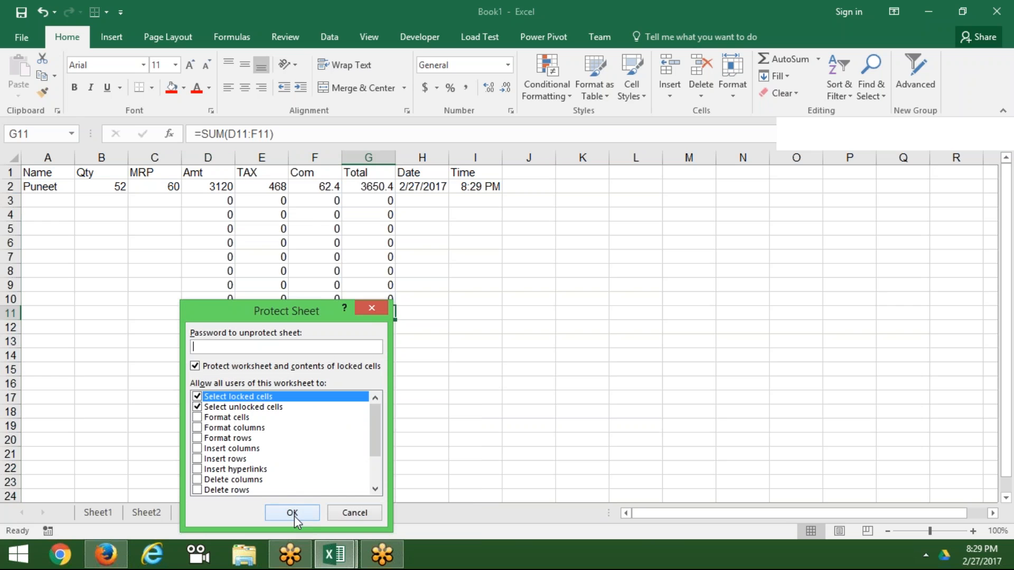
left_click(197, 398)
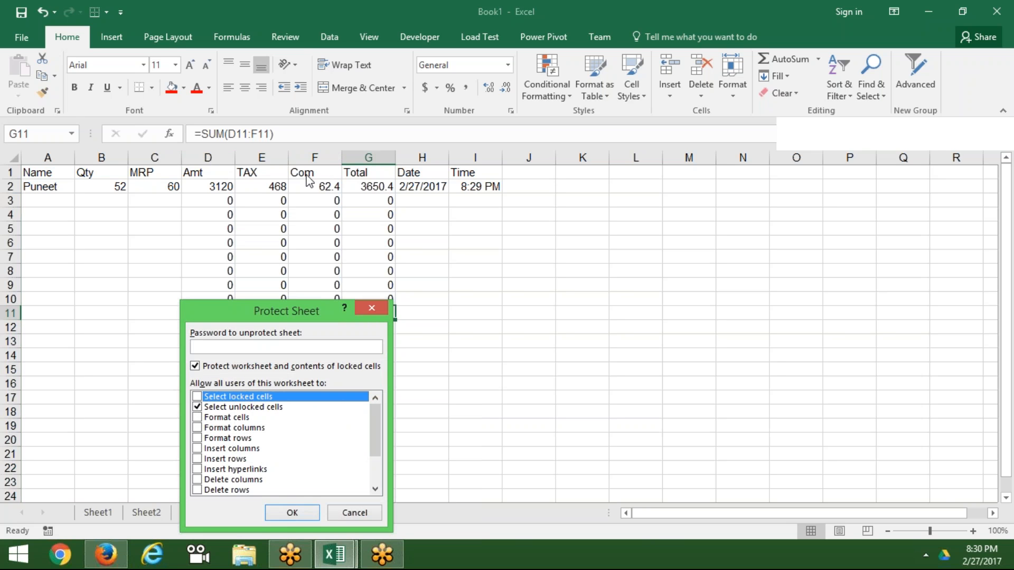
left_click(312, 511)
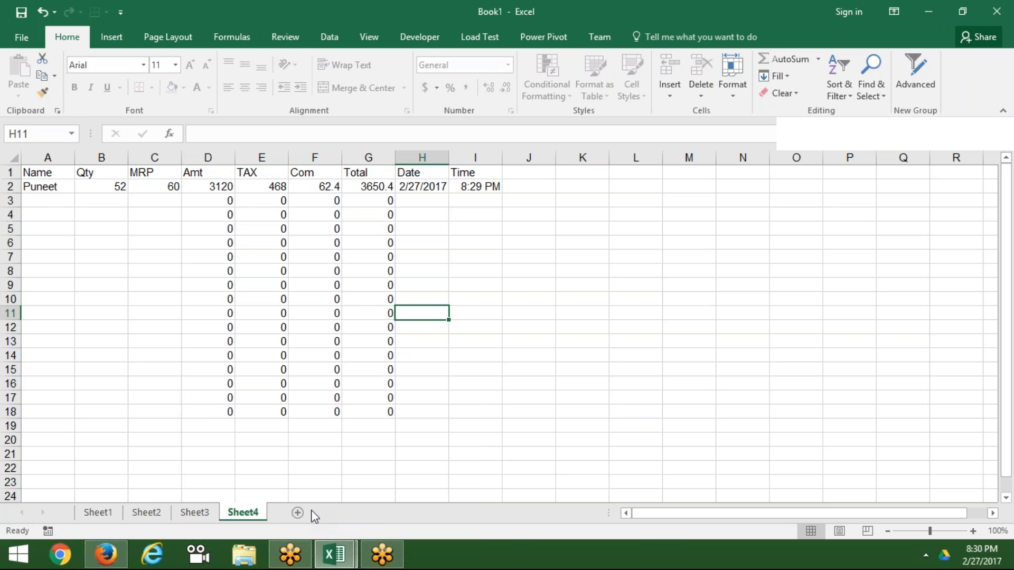
- Enter a second person's first name in A3 and a Qty of 30 in B3
left_click(44, 204)
type("12")
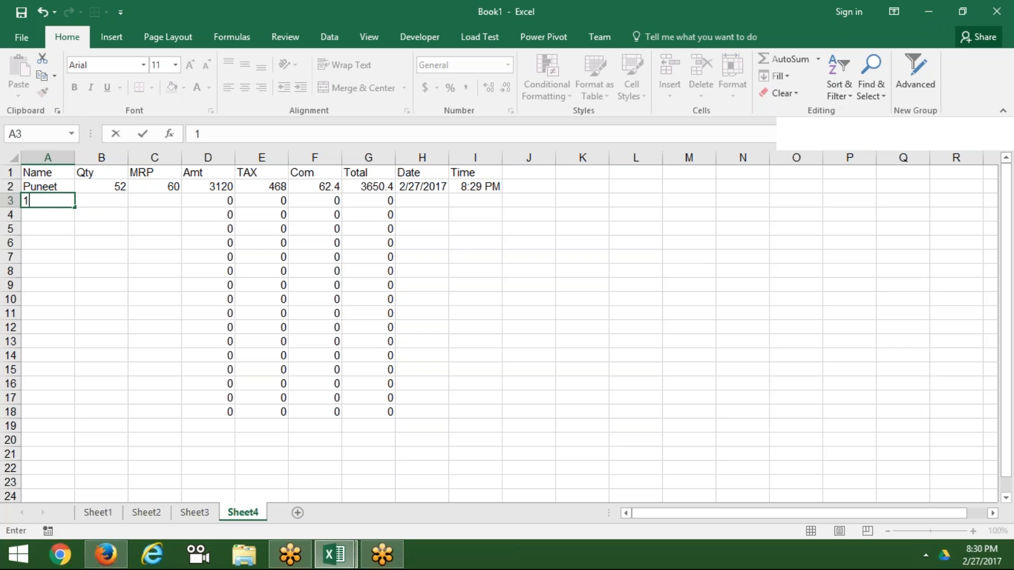
key("BackSpace")
key("BackSpace")
type("P")
key("BackSpace")
key("BackSpace")
type("Neetu")
key("Tab")
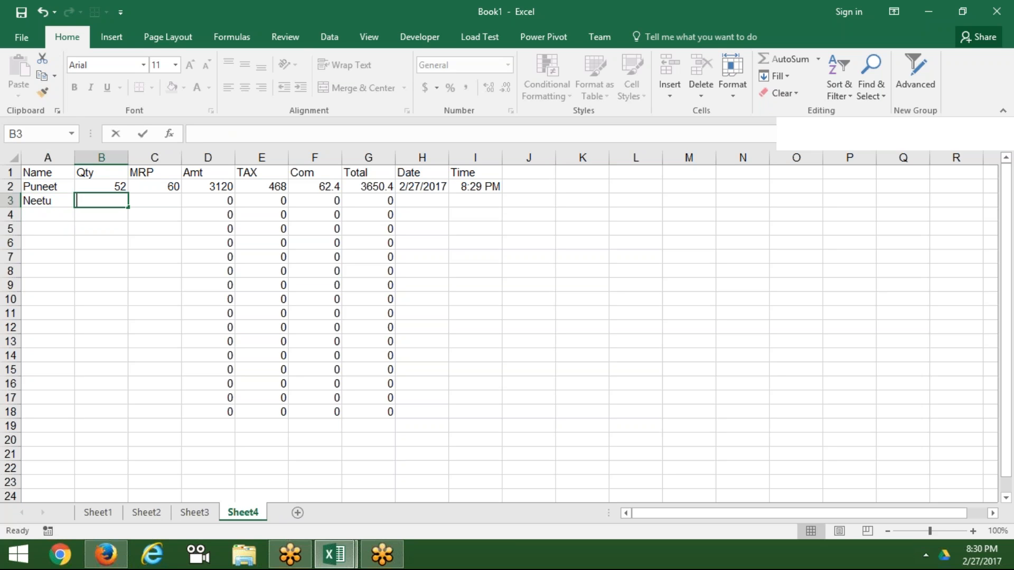
type("30")
key("Tab")
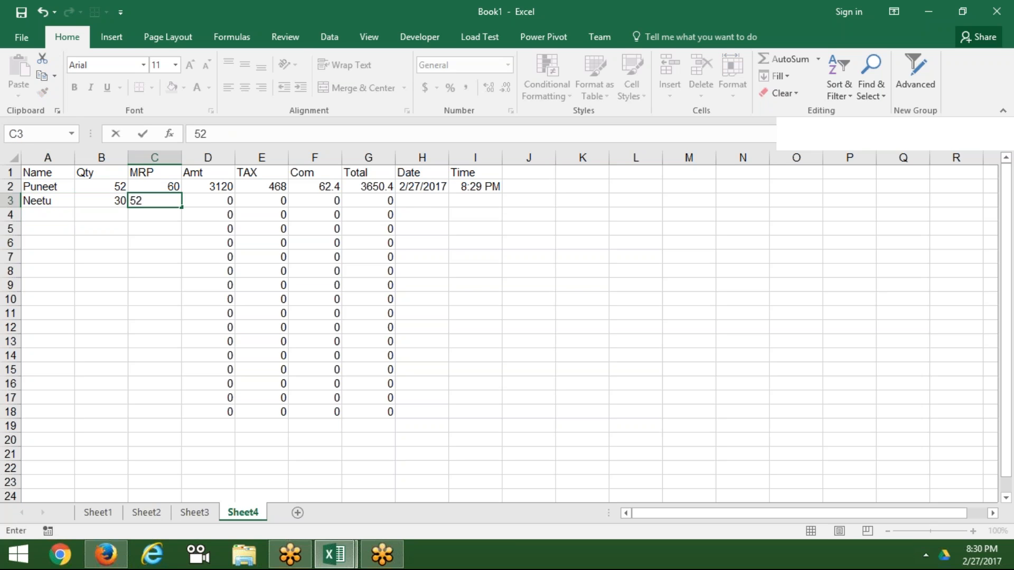
- Complete row 3 with an MRP of 52, the current date in H3 and the current time in I3
left_click(416, 207)
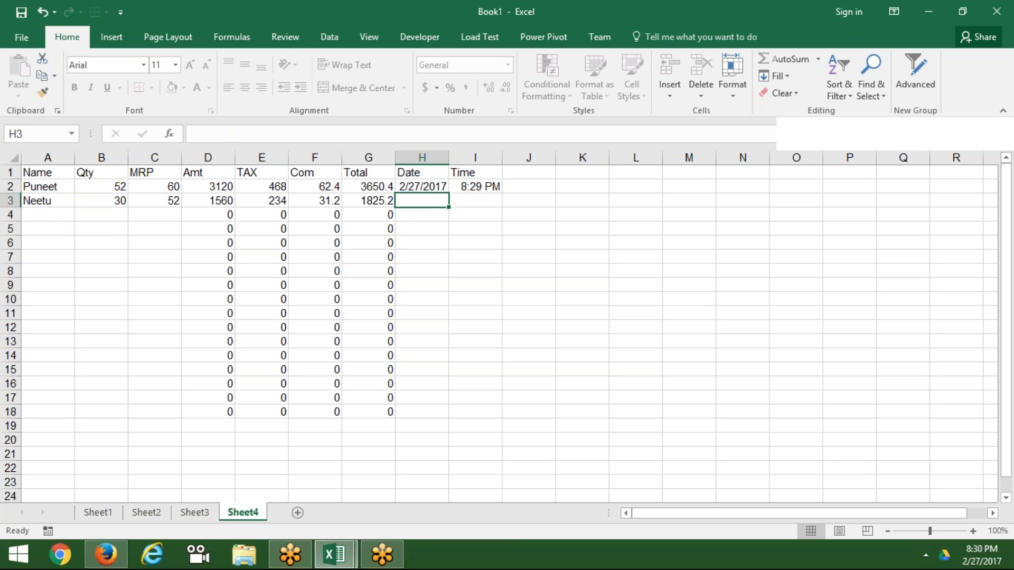
key("ctrl+semicolon")
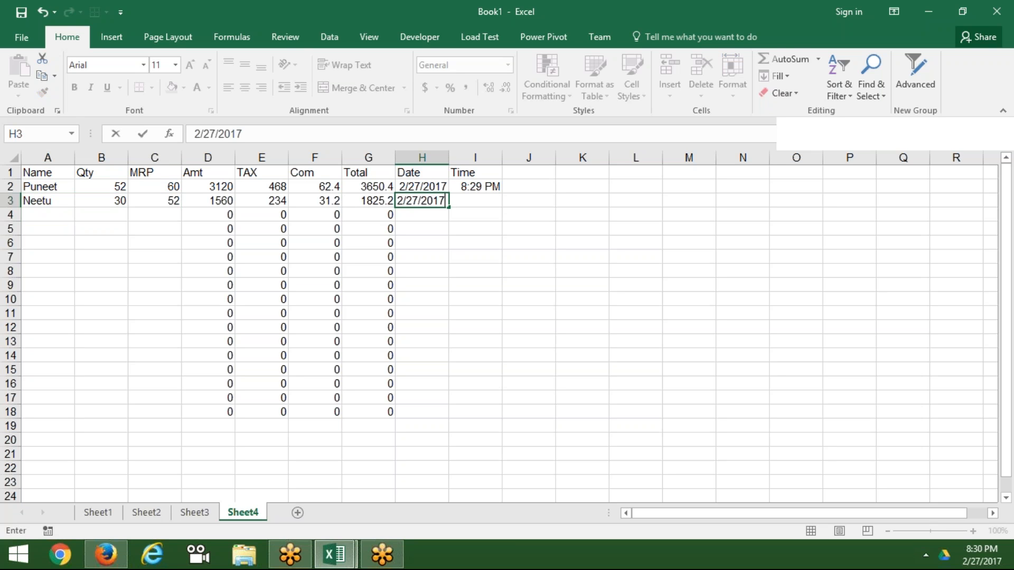
key("Tab")
key("ctrl+shift+semicolon")
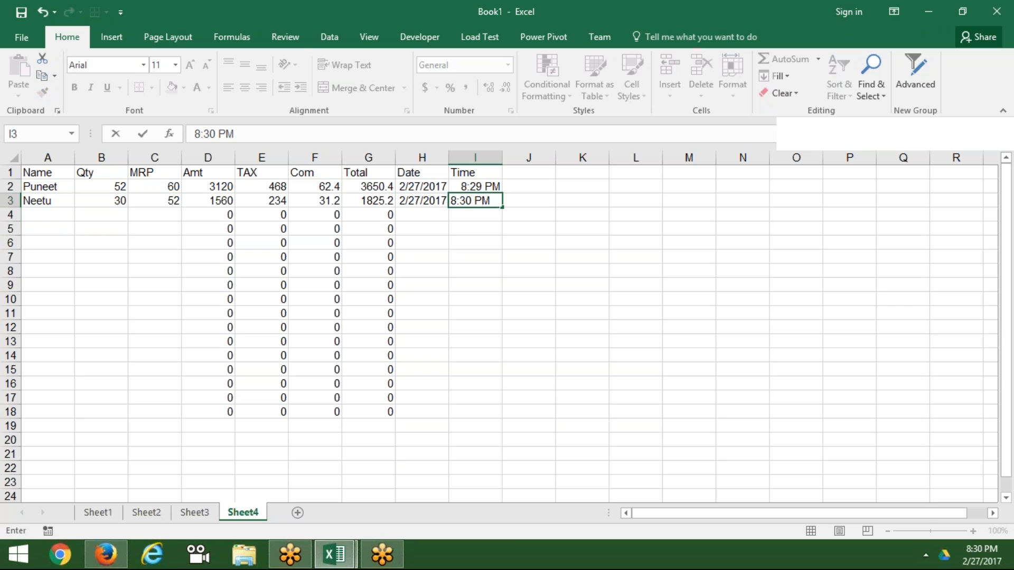
key("Left")
- Test cell selection on the protected sheet by moving back and forth along row 3 between the MRP and Date columns
key("Left")
key("Right")
key("Left")
key("Right")
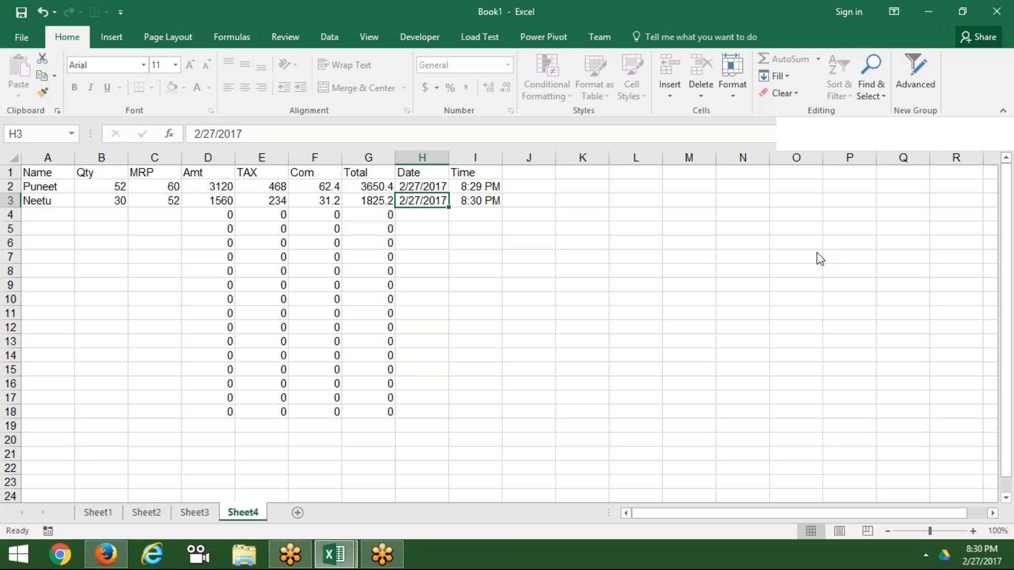
key("Left")
key("Left")
key("Left")
key("Left")
key("Left")
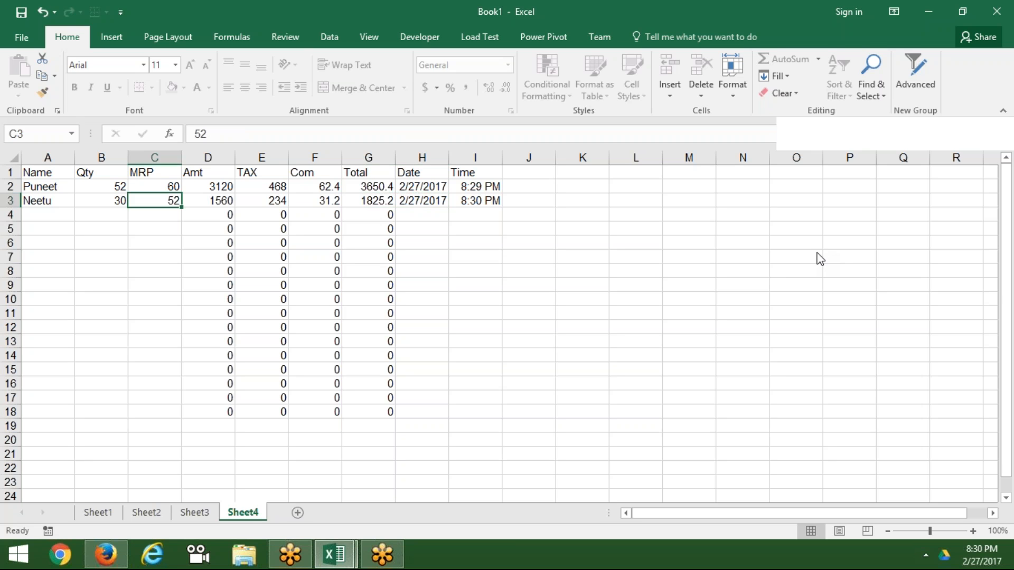
key("Right")
key("Right")
key("Right")
key("Right")
key("Right")
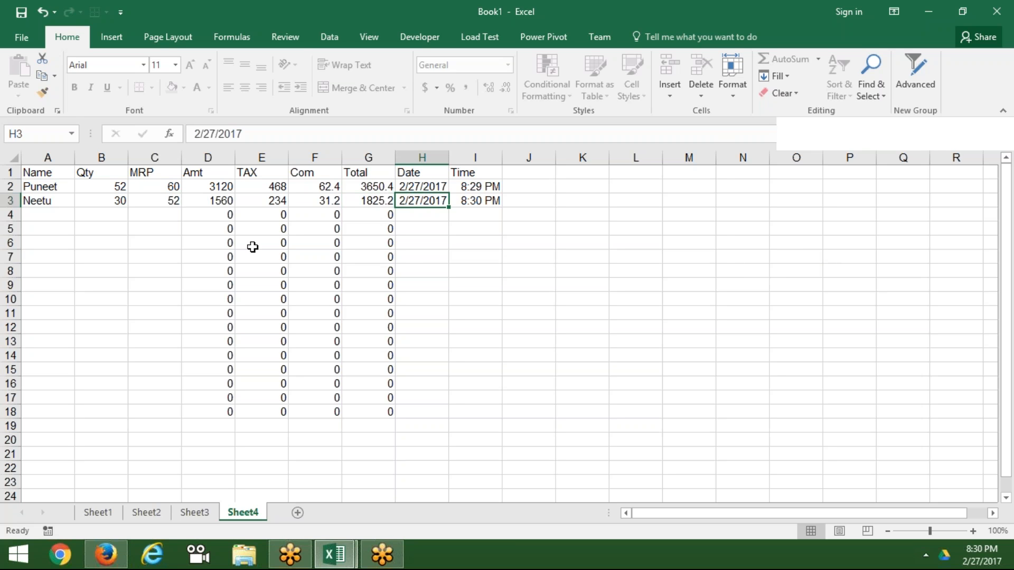
key("Left")
key("Left")
key("Left")
key("Left")
key("Left")
key("Right")
key("Right")
key("Right")
key("Right")
key("Right")
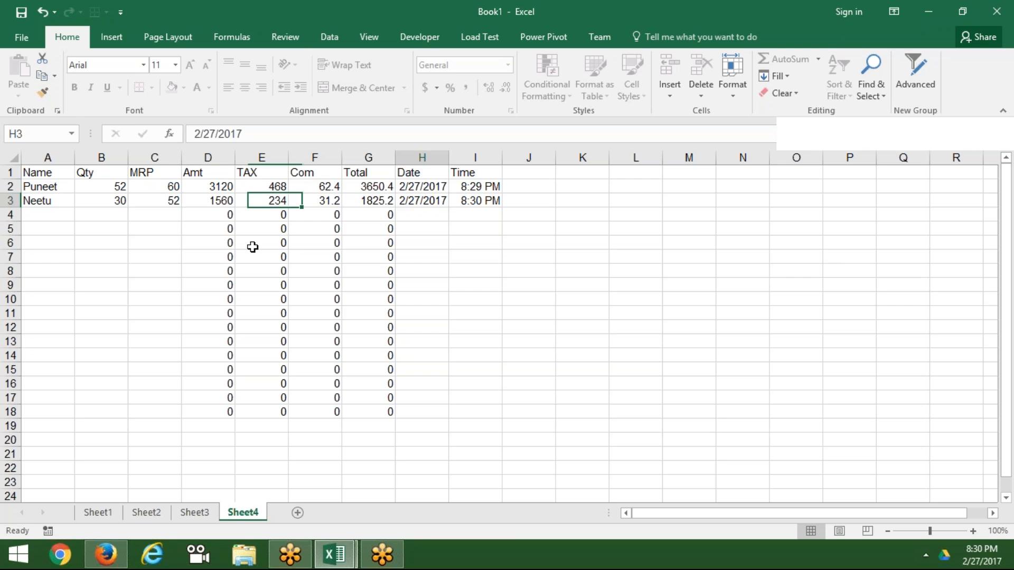
key("Left")
key("Left")
key("Left")
key("Left")
key("Left")
key("Right")
key("Right")
key("Right")
key("Right")
key("Right")
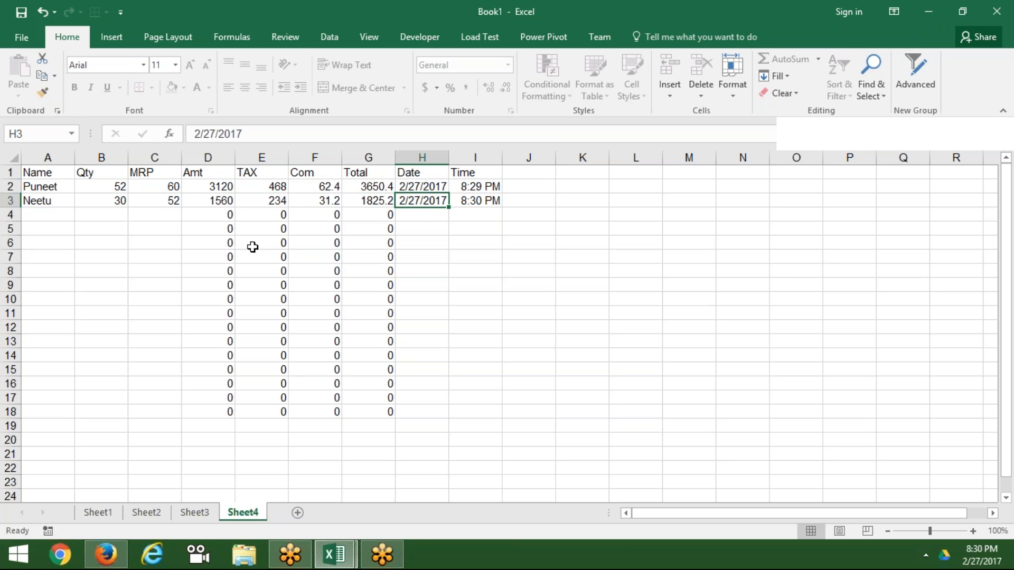
key("Left")
key("Left")
key("Left")
key("Left")
key("Left")
key("Right")
key("Right")
key("Right")
key("Right")
key("Right")
key("Left")
key("Left")
key("Left")
key("Left")
key("Left")
key("Right")
key("Right")
key("Right")
key("Right")
key("Right")
- Add a new worksheet and enter the labels Name in B4, Roll in C7 and Marks in D9
left_click(304, 509)
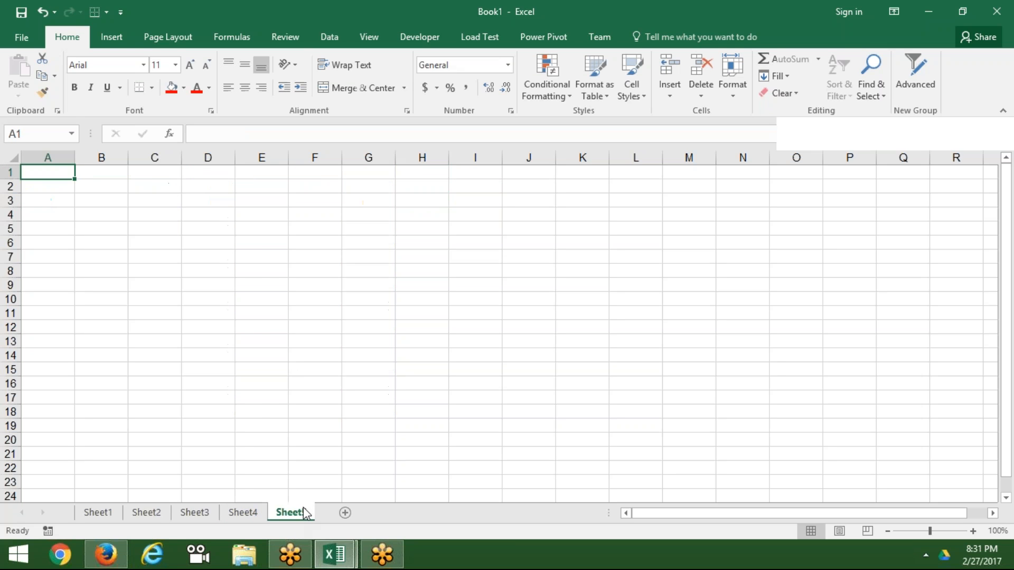
left_click(97, 219)
type("Name")
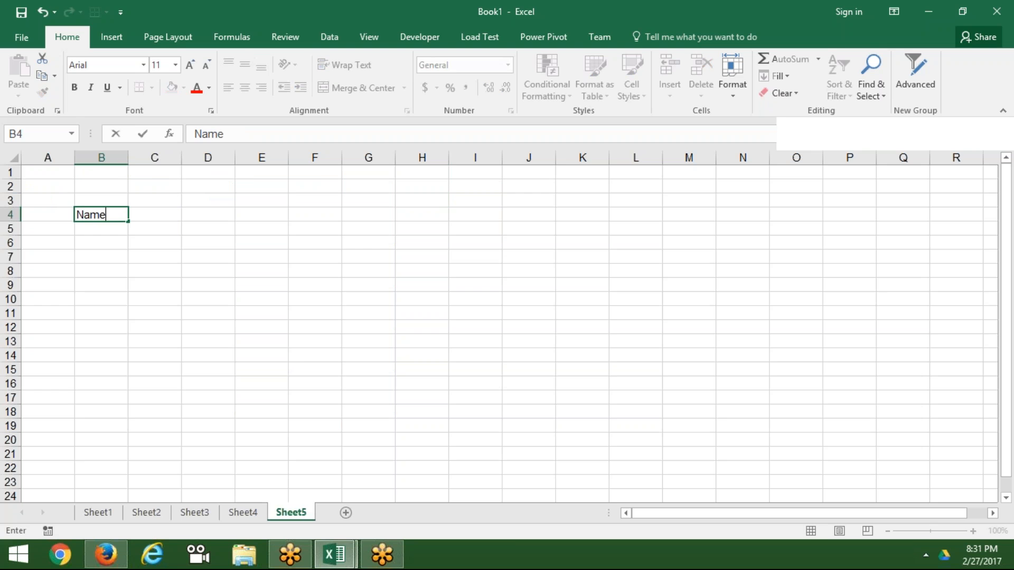
key("Down")
key("Down")
key("Down")
key("Right")
type("Roll")
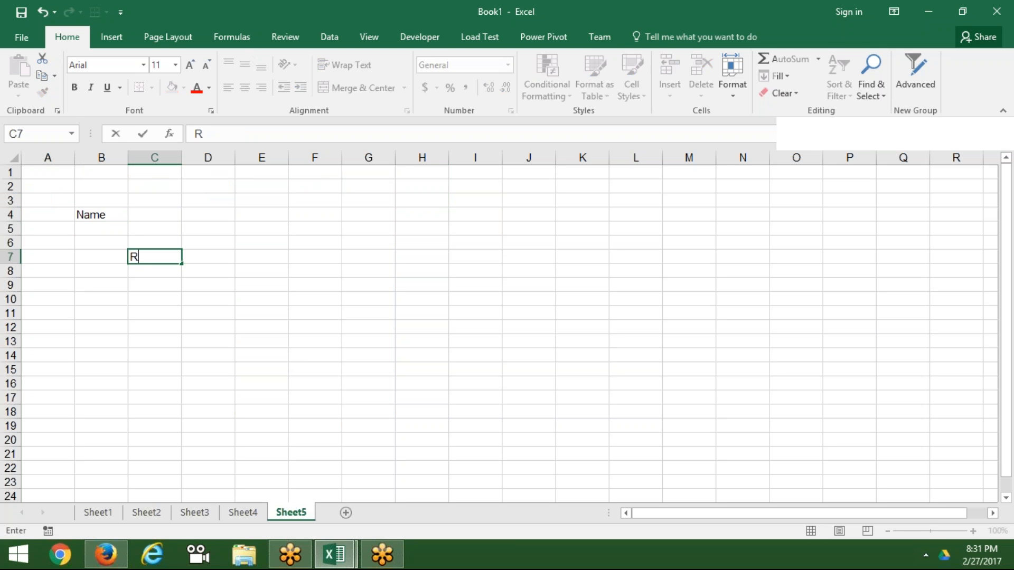
key("Right")
key("Down")
key("Down")
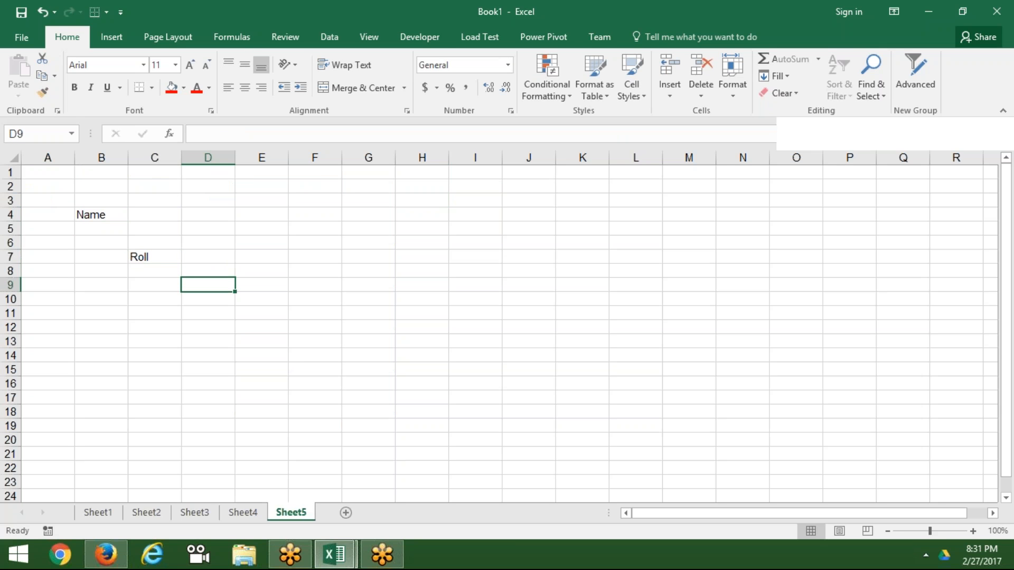
type("Marks")
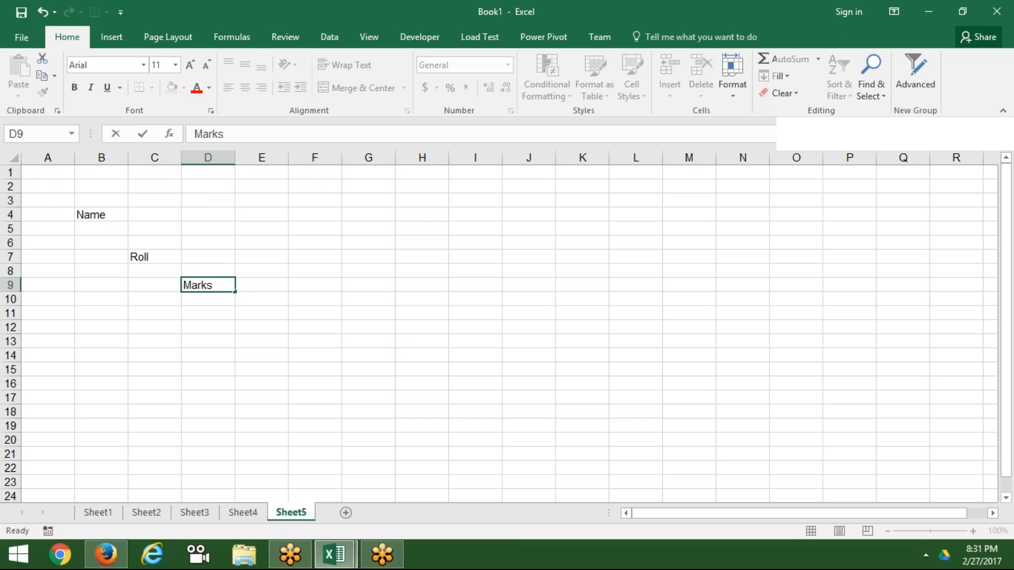
key("Up")
- Fill the input cells C4, D7 and E9 beside the Name, Roll and Marks labels with red
key("Up")
key("Up")
key("Up")
key("Up")
key("Left")
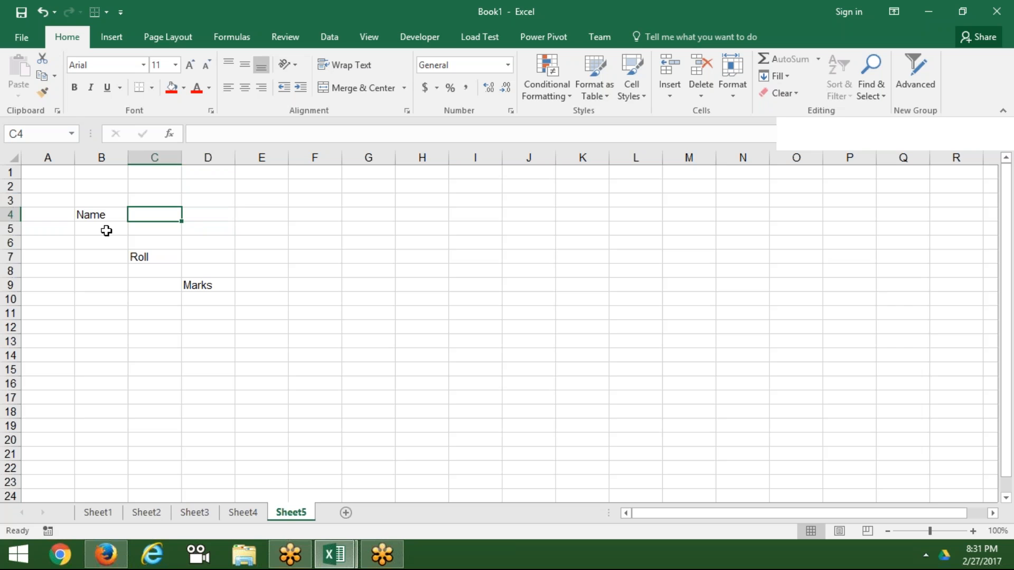
left_click(209, 256, "ctrl")
left_click(275, 285, "ctrl")
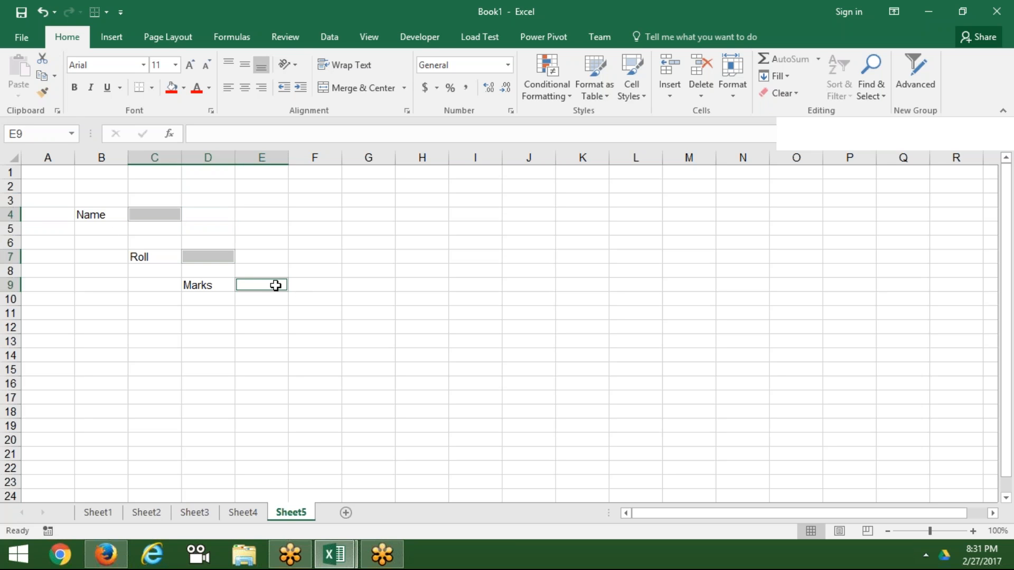
left_click(171, 87)
left_click(238, 189)
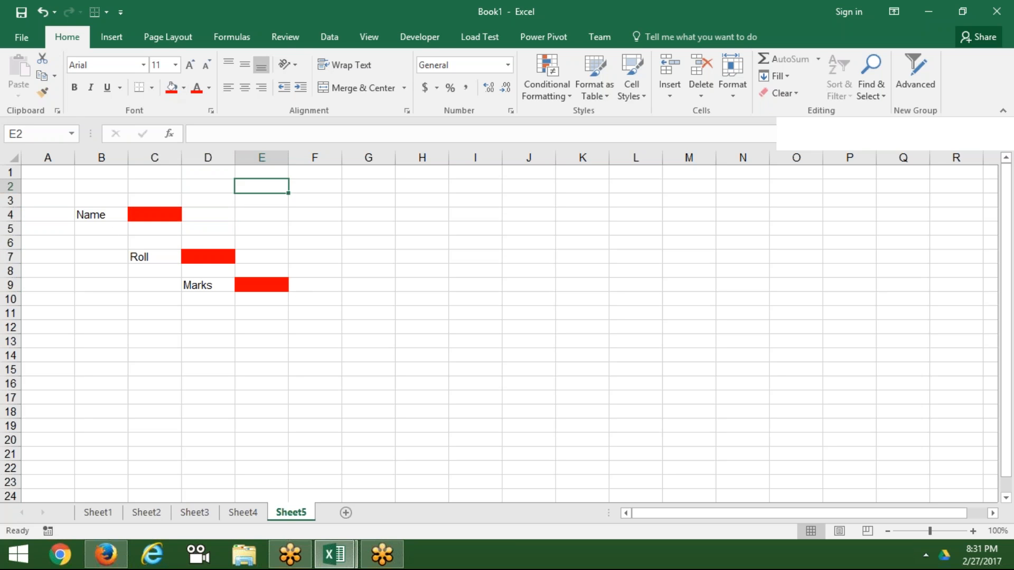
- Turn off the Locked protection setting for the red cells C4, D7 and E9
left_click(162, 213)
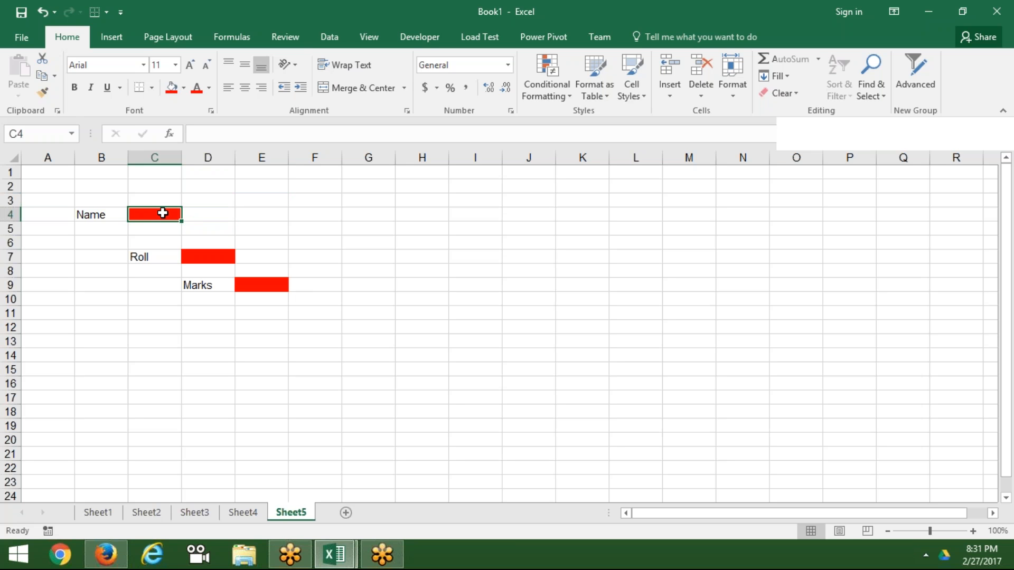
left_click(212, 256)
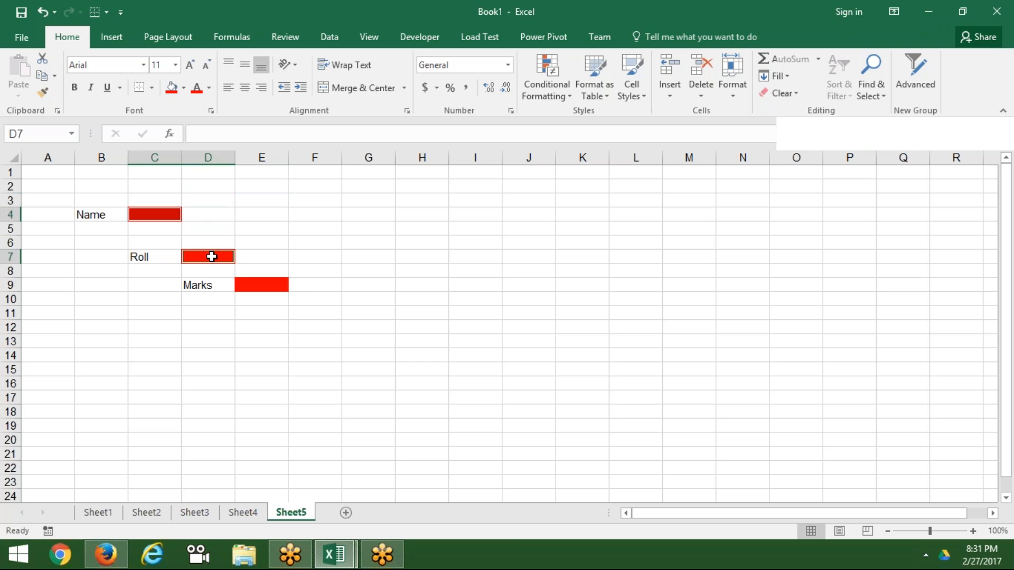
left_click(252, 280)
right_click(222, 257)
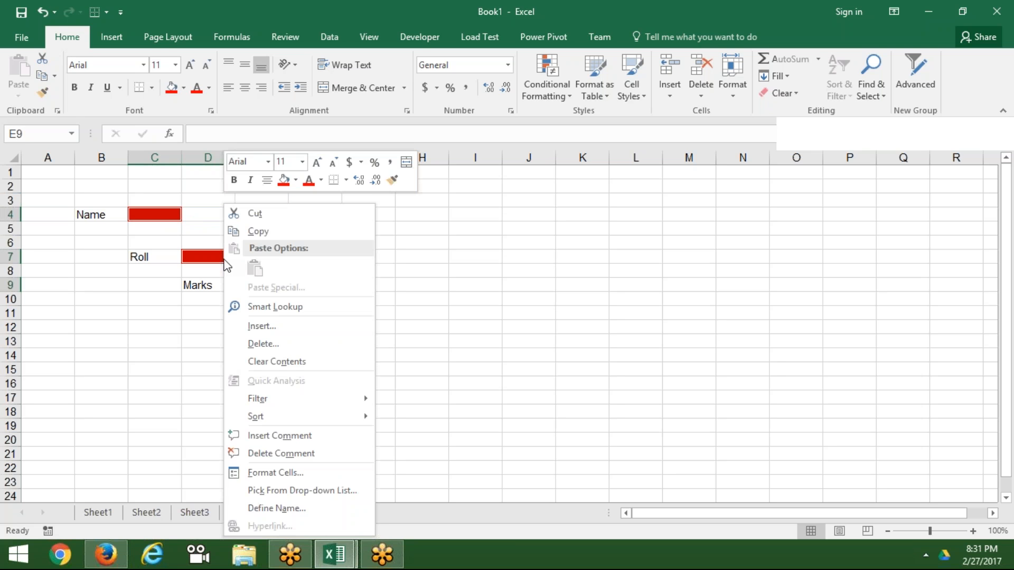
left_click(275, 472)
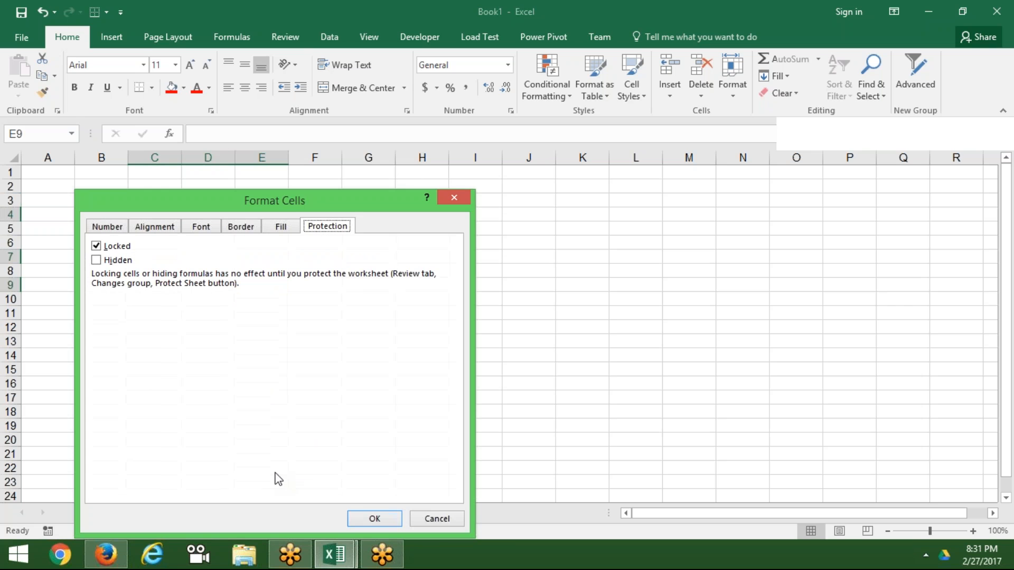
left_click(96, 247)
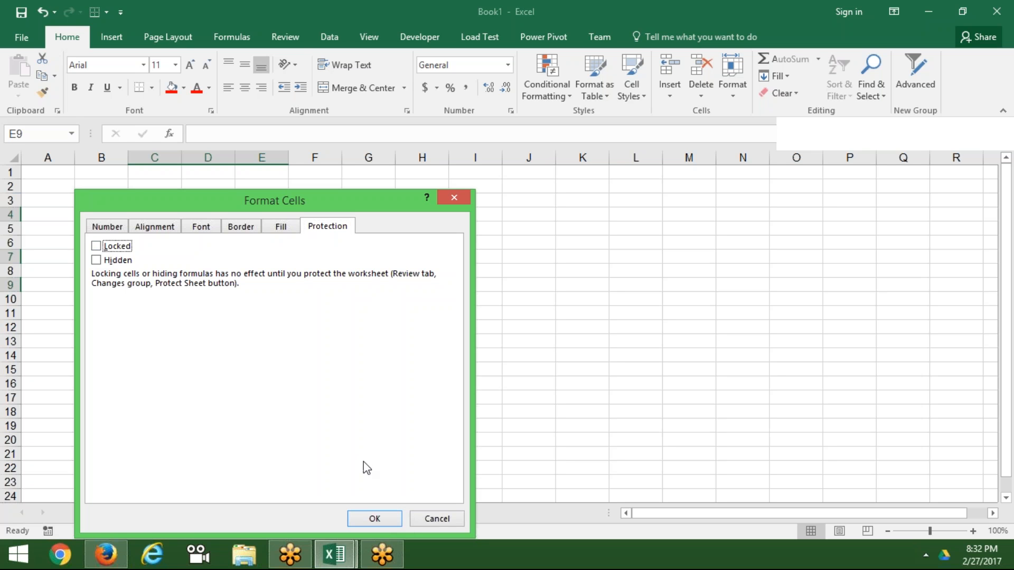
left_click(372, 515)
- Protect Sheet5 without a password, disallowing Select locked cells and keeping Select unlocked cells allowed
right_click(285, 512)
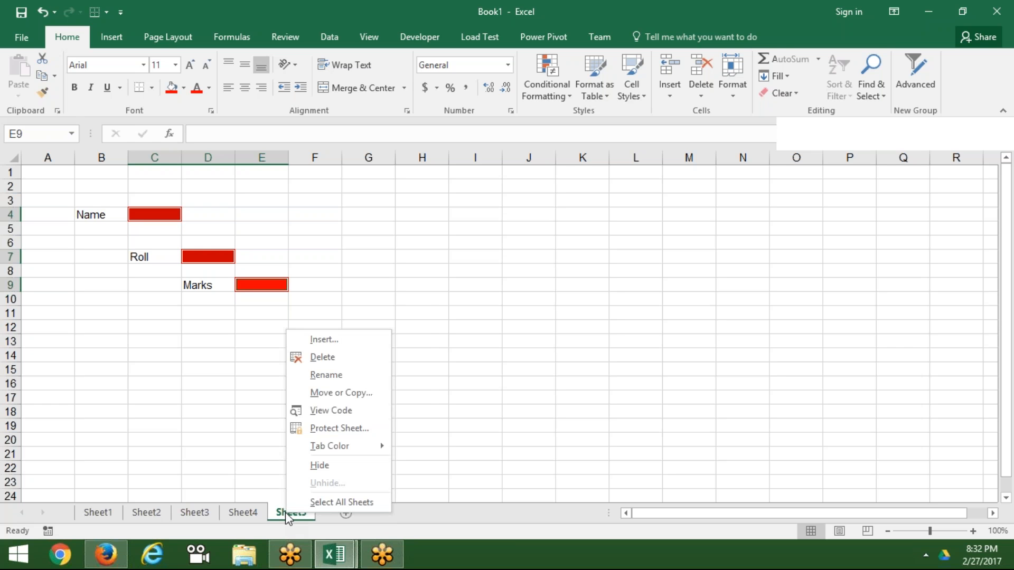
left_click(320, 428)
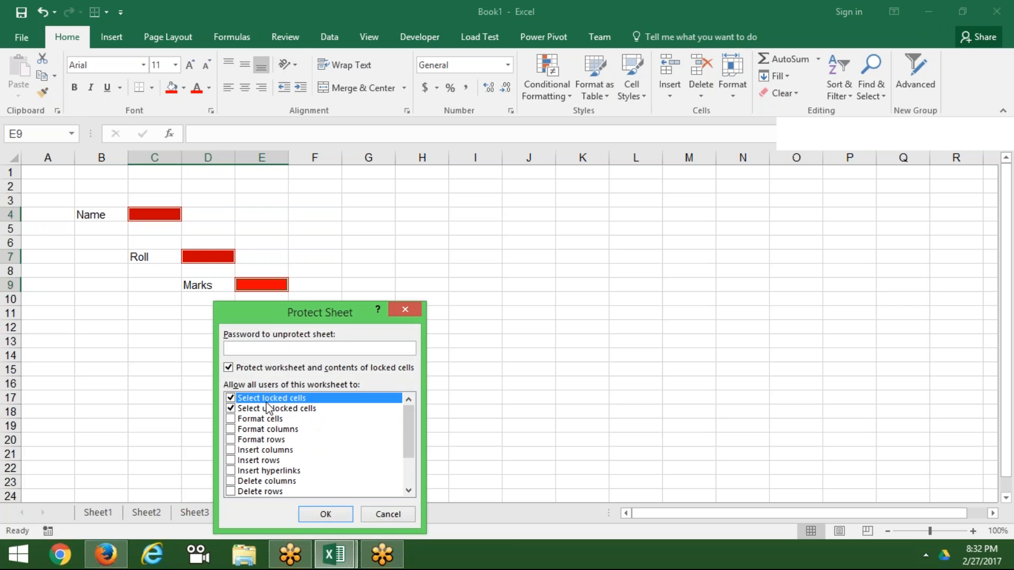
left_click(231, 398)
left_click(327, 517)
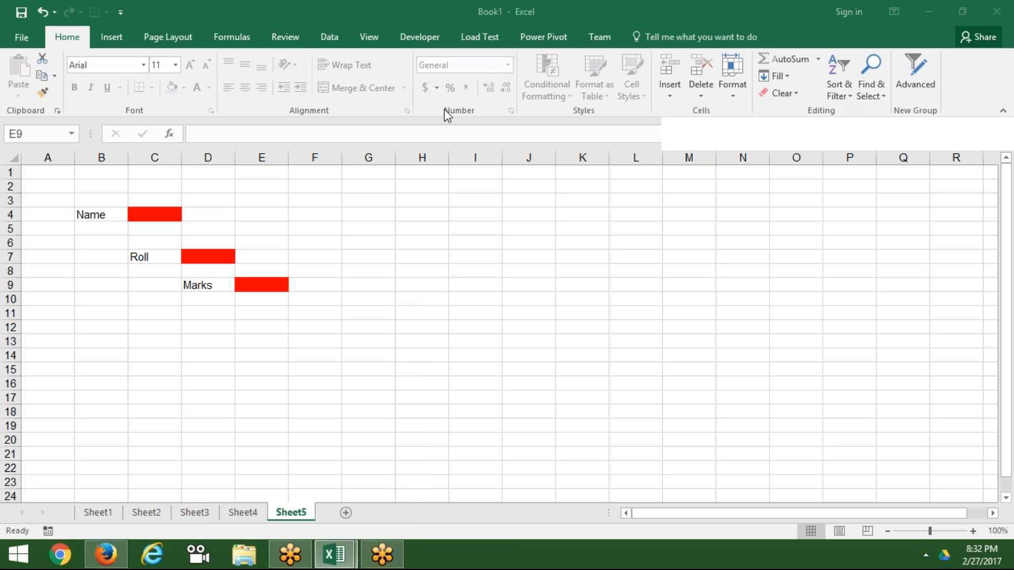
- Test cell selection on protected Sheet5 by cycling repeatedly through the red input cells C4, D7 and E9
left_click(169, 216)
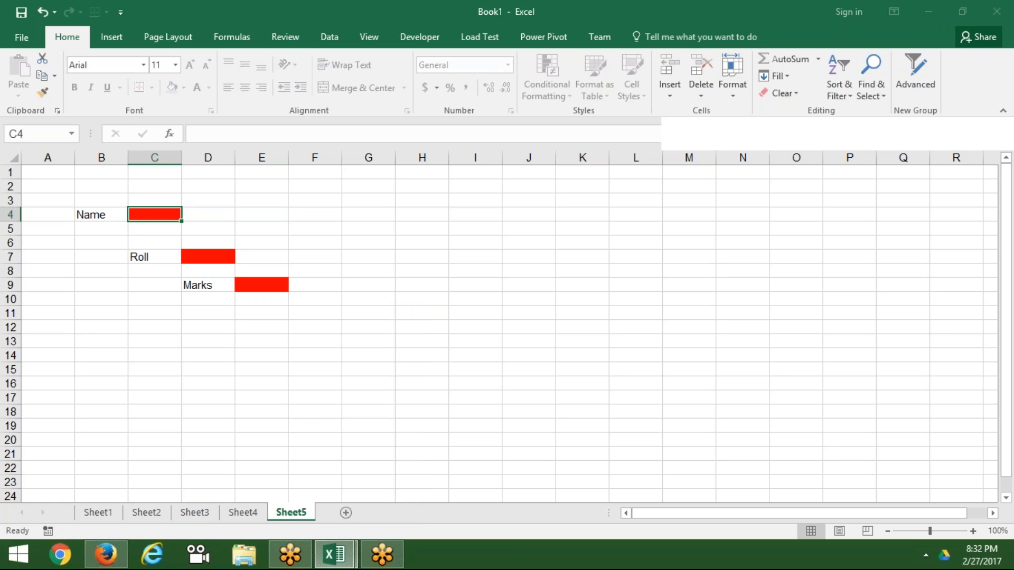
left_click(208, 256)
left_click(261, 285)
left_click(208, 256)
key("Tab")
key("Tab")
key("Tab")
key("Tab")
key("Tab")
key("Tab")
key("Tab")
key("Tab")
key("Tab")
key("Tab")
key("Tab")
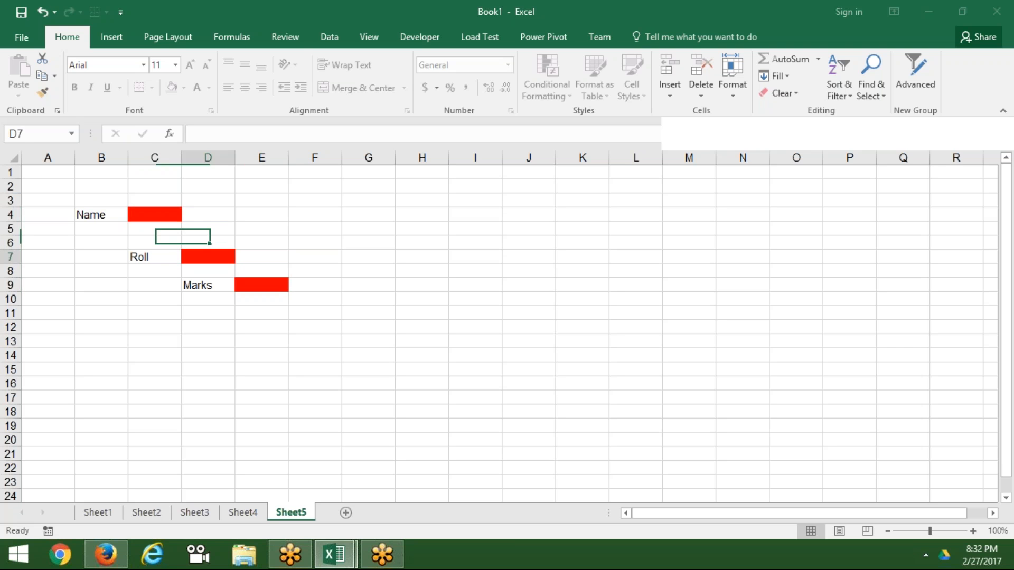
key("Tab")
key("Tab")
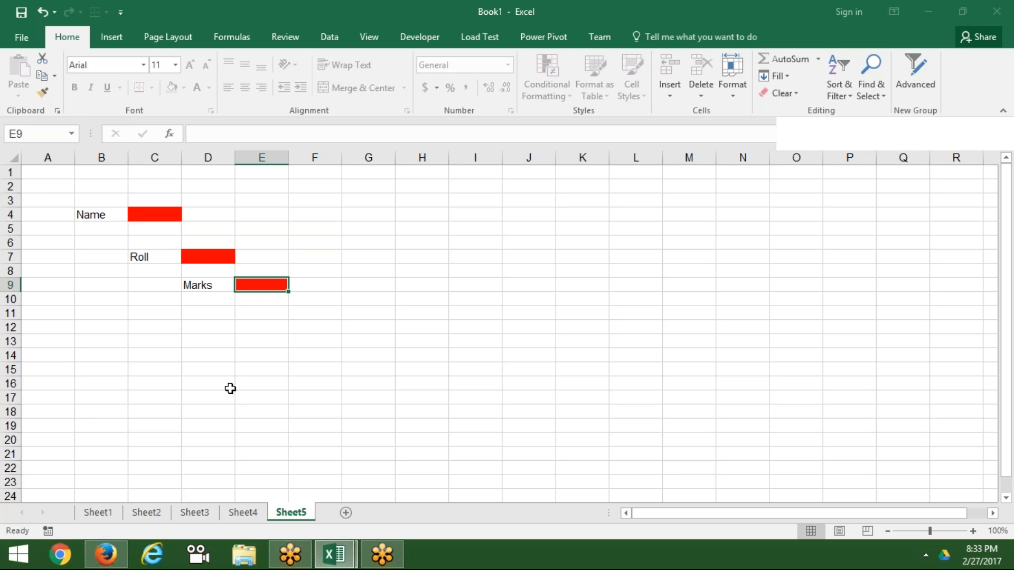
- Copy columns A to J of Sheet4 and paste them at A1 of a newly added blank worksheet
left_click(237, 512)
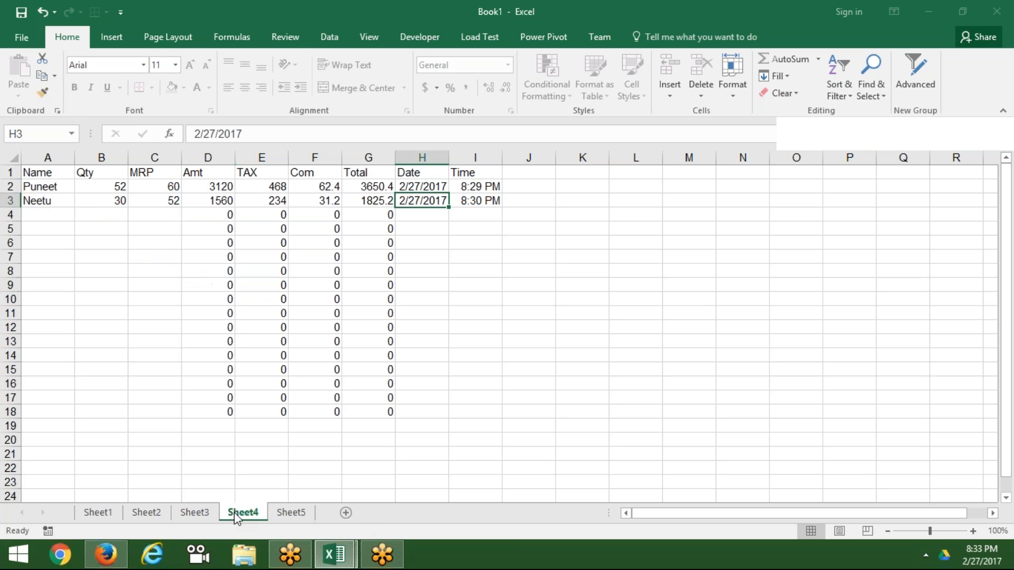
left_click_drag(47, 158, 544, 158)
key("ctrl+c")
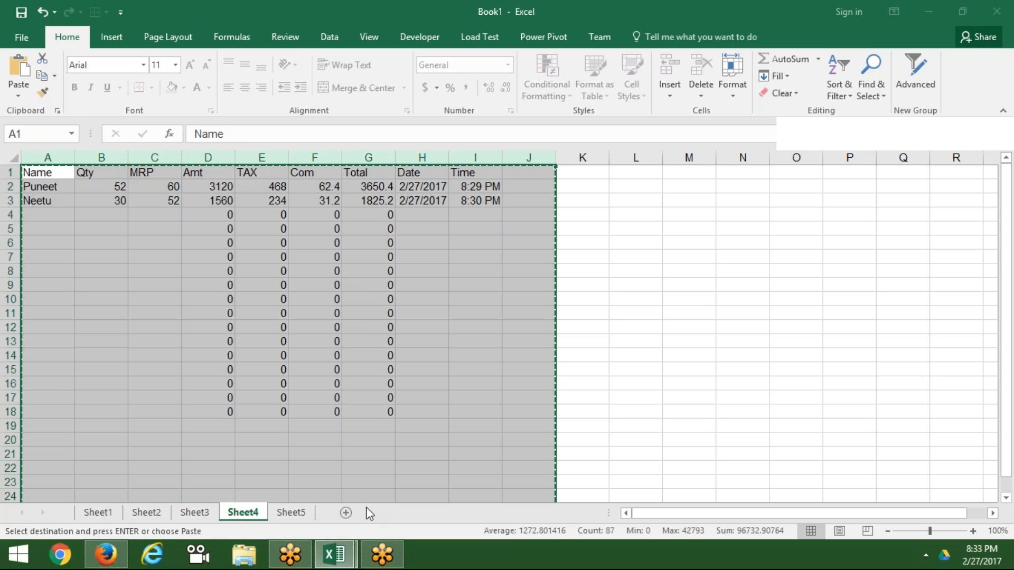
left_click(346, 512)
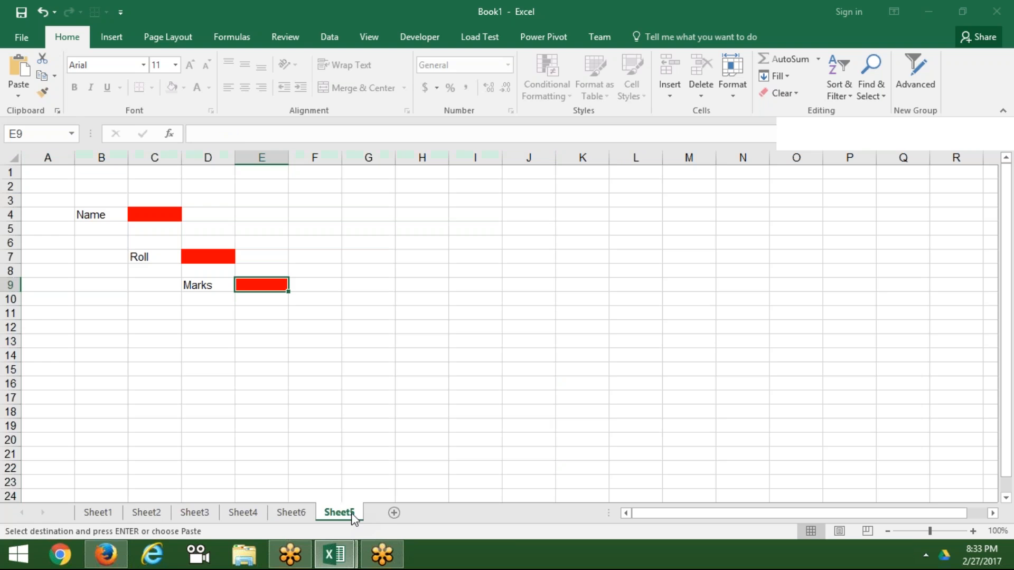
left_click(394, 512)
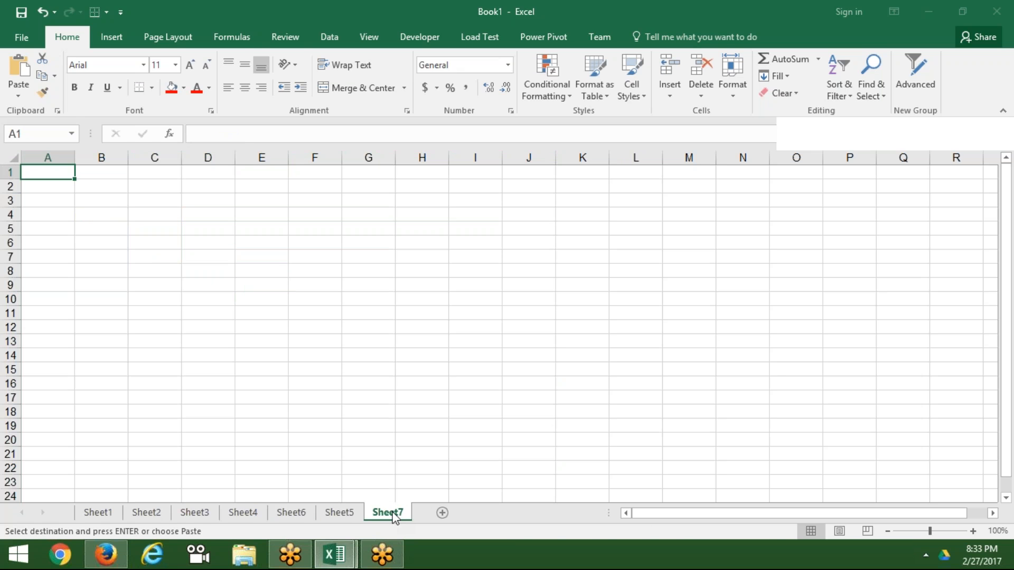
key("ctrl+v")
left_click(269, 226)
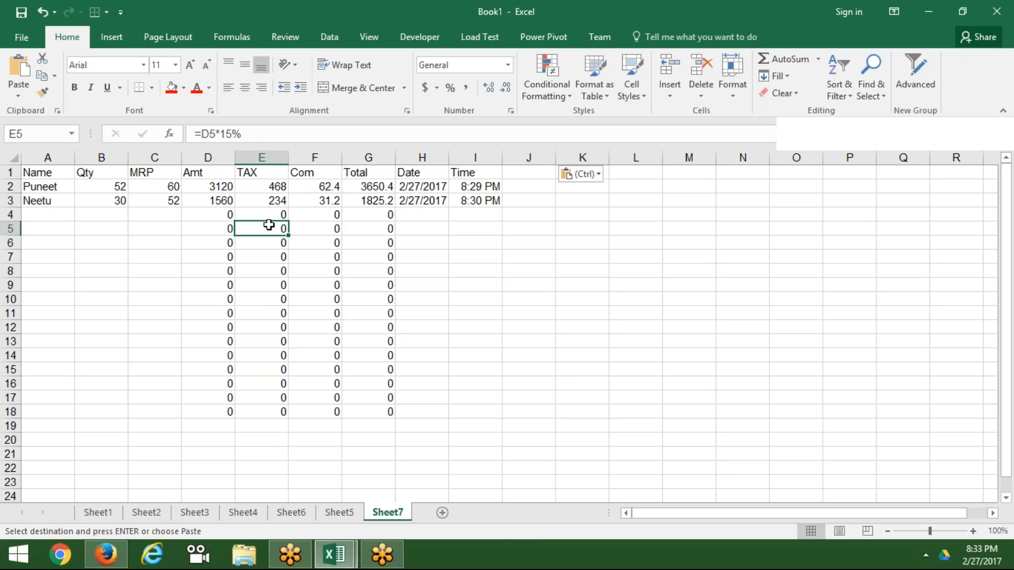
- Turn on the Hidden protection setting for the formula columns D to G, Amt through Total, on Sheet7
left_click_drag(208, 157, 364, 176)
right_click(364, 176)
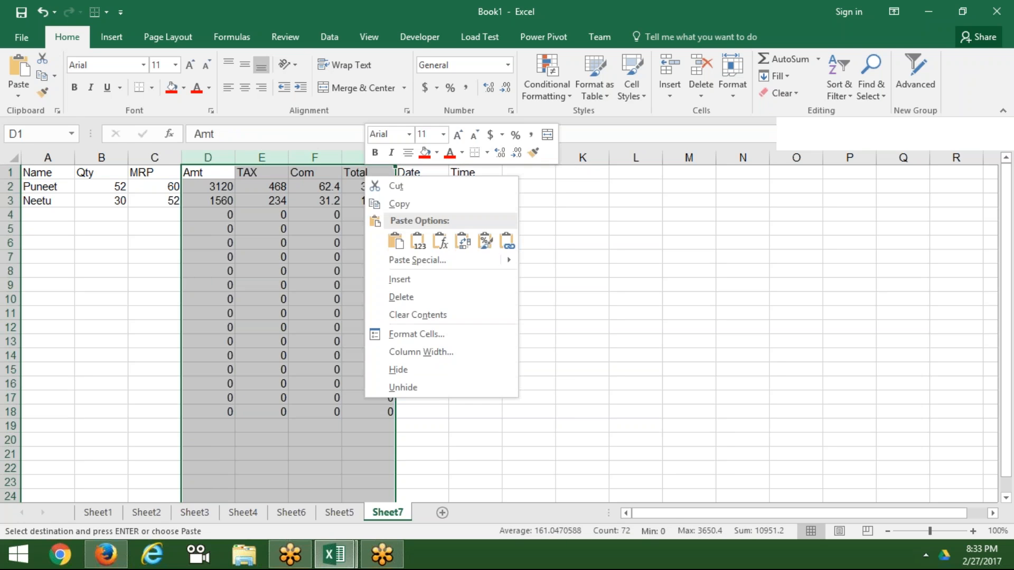
left_click(416, 333)
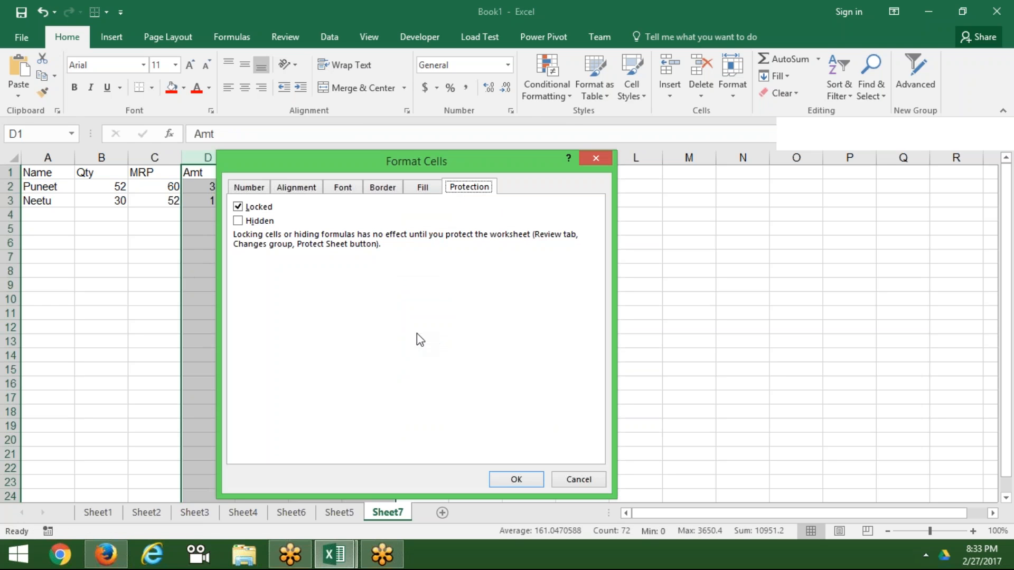
left_click(240, 225)
left_click(516, 479)
left_click(192, 214)
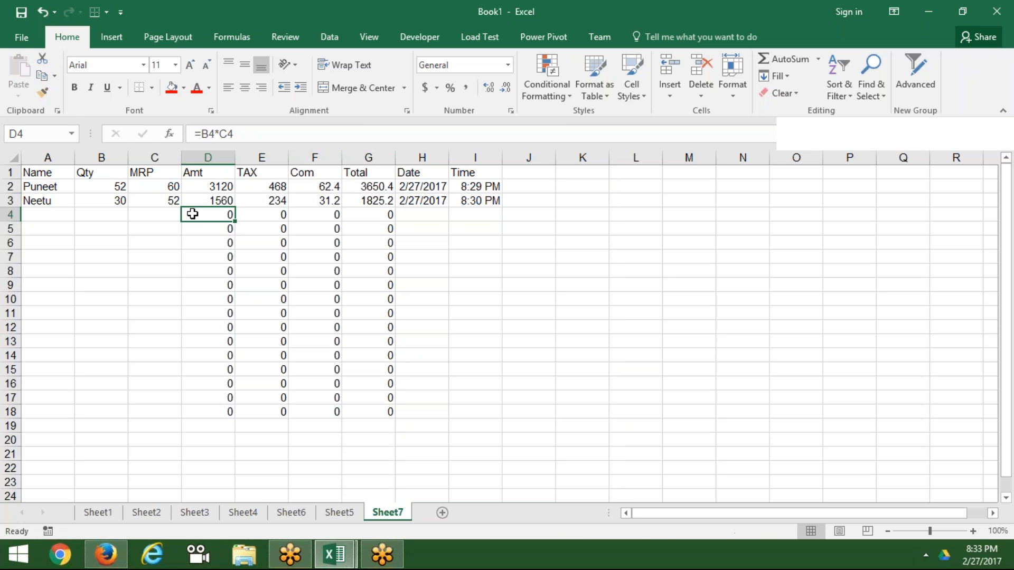
- Protect Sheet7 without a password, keeping selection of both locked and unlocked cells allowed
right_click(395, 513)
left_click(451, 430)
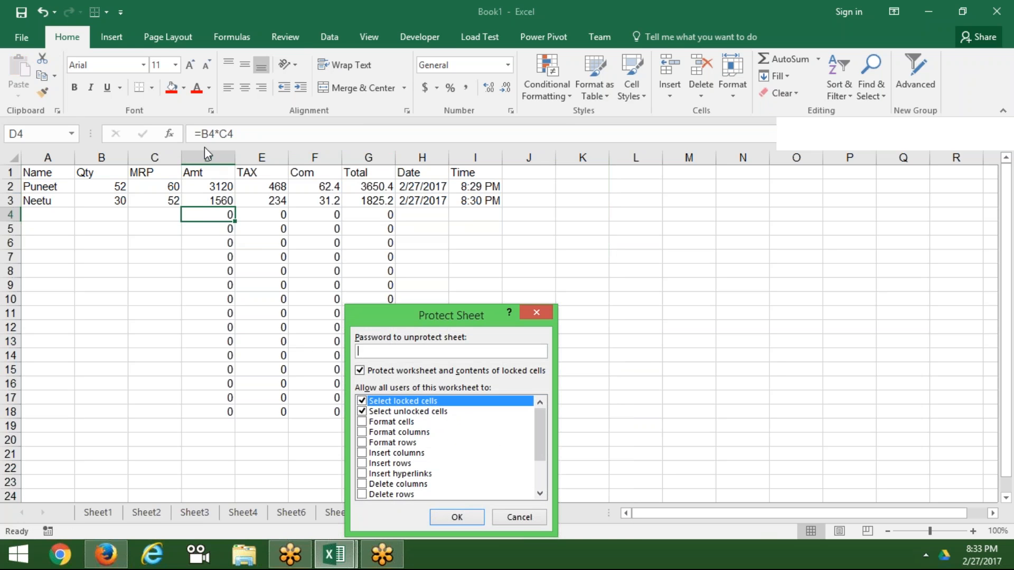
left_click(457, 516)
- Check whether formulas are hidden by moving through the cells of rows 4 and 3 on protected Sheet7
key("Right")
key("Right")
key("Right")
key("Right")
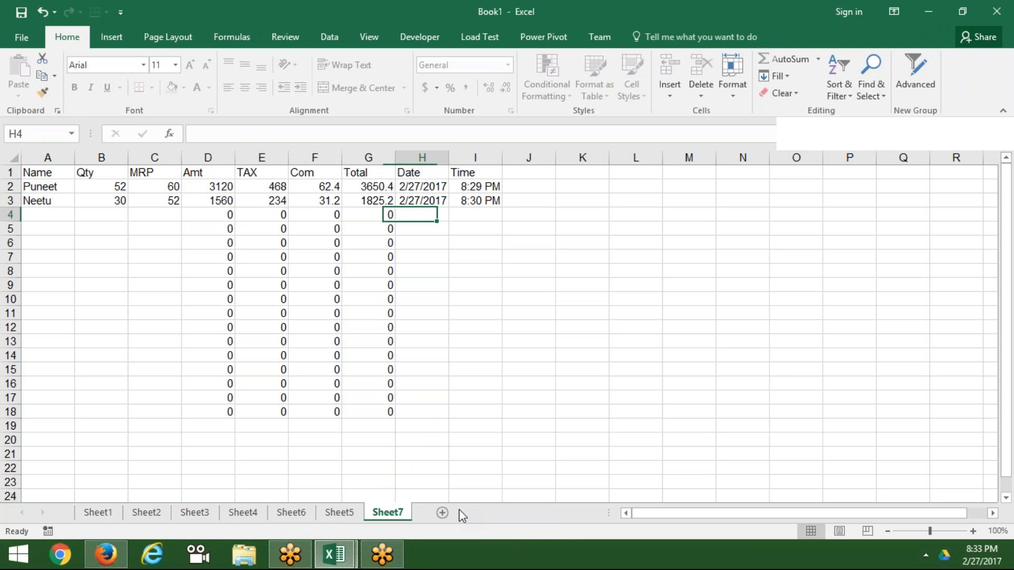
key("Up")
key("Right")
key("Left")
key("Left")
key("Left")
key("Left")
key("Left")
key("Left")
key("Left")
key("Left")
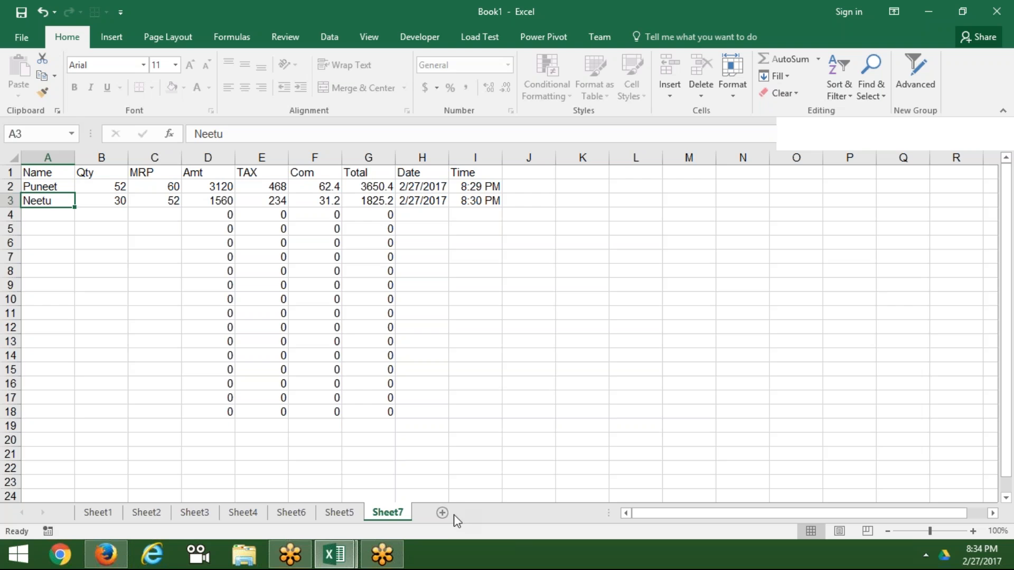
- Add a new blank worksheet and fill the range C5:F17 with red
left_click(442, 512)
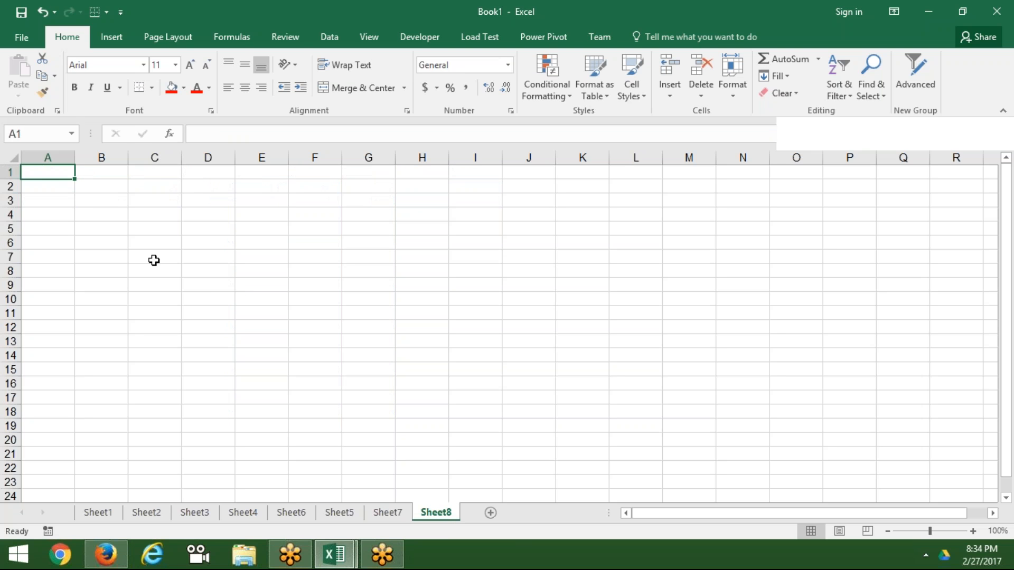
left_click(132, 232)
left_click_drag(133, 232, 321, 399)
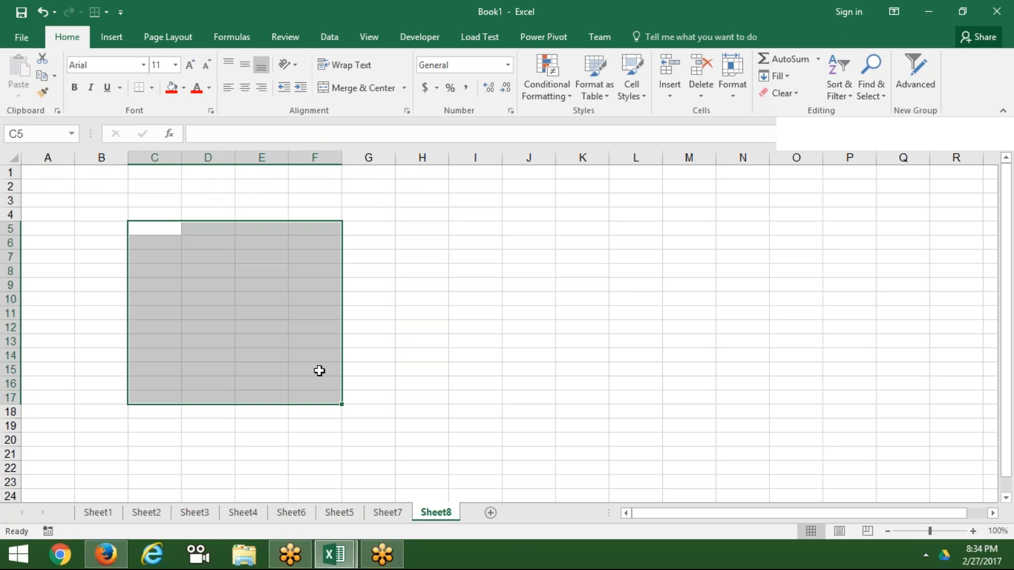
left_click(175, 90)
- Fill the range J5:M17 with the standard green color
left_click_drag(522, 228, 702, 399)
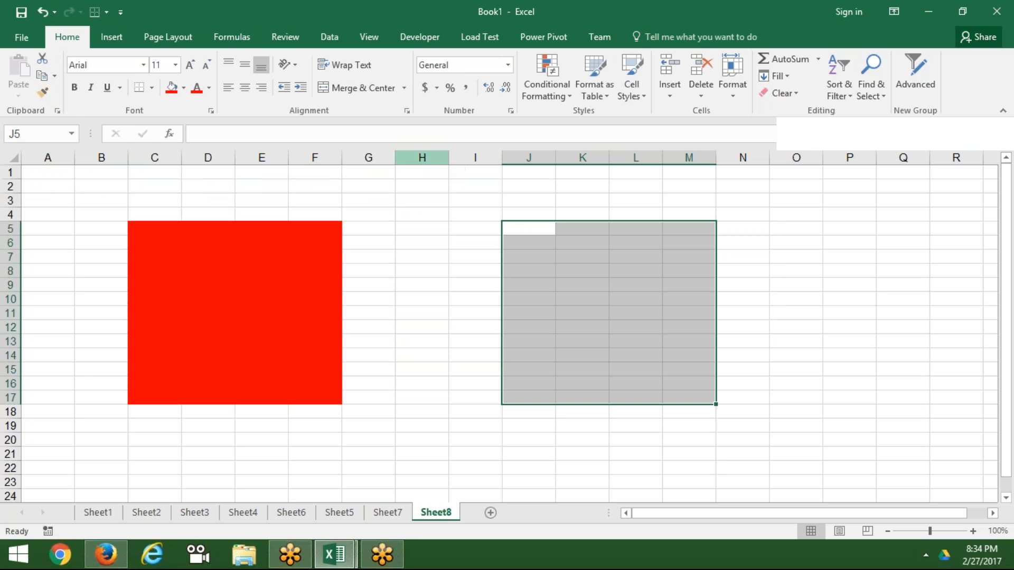
left_click(183, 89)
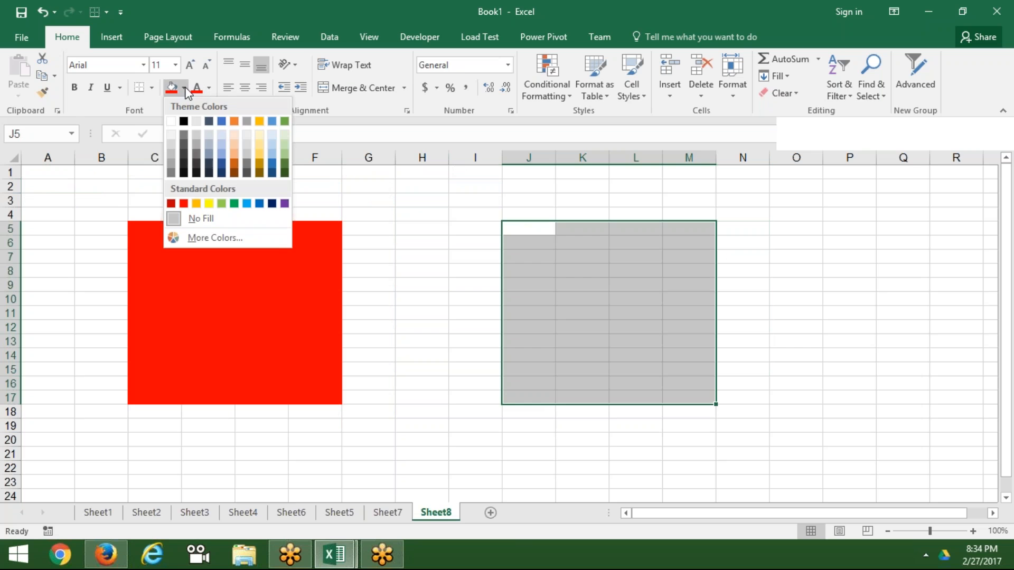
left_click(235, 204)
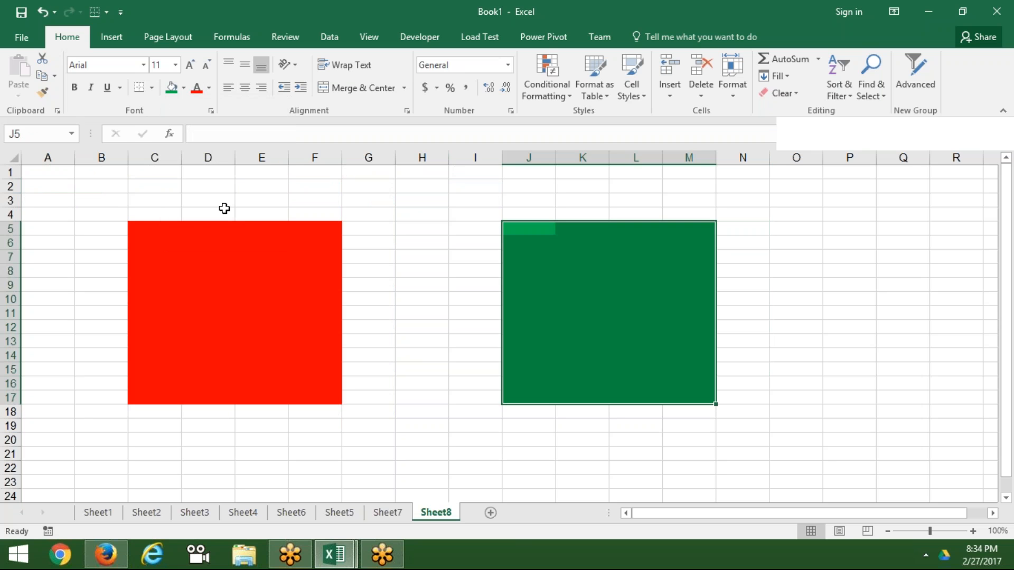
- Label the red block A in cell C4 and the green block B in cell J4
left_click(131, 217)
type("A")
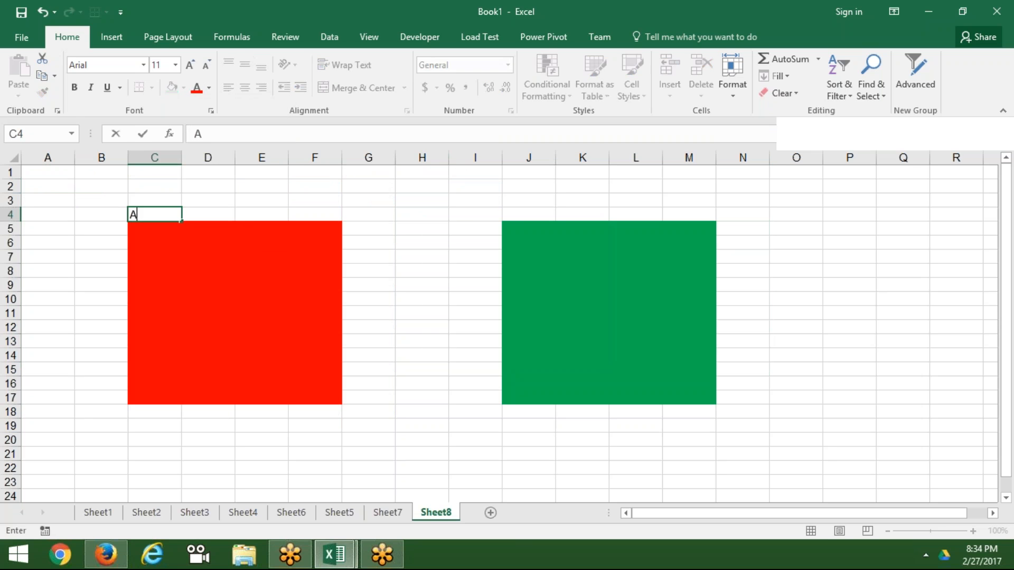
left_click(509, 216)
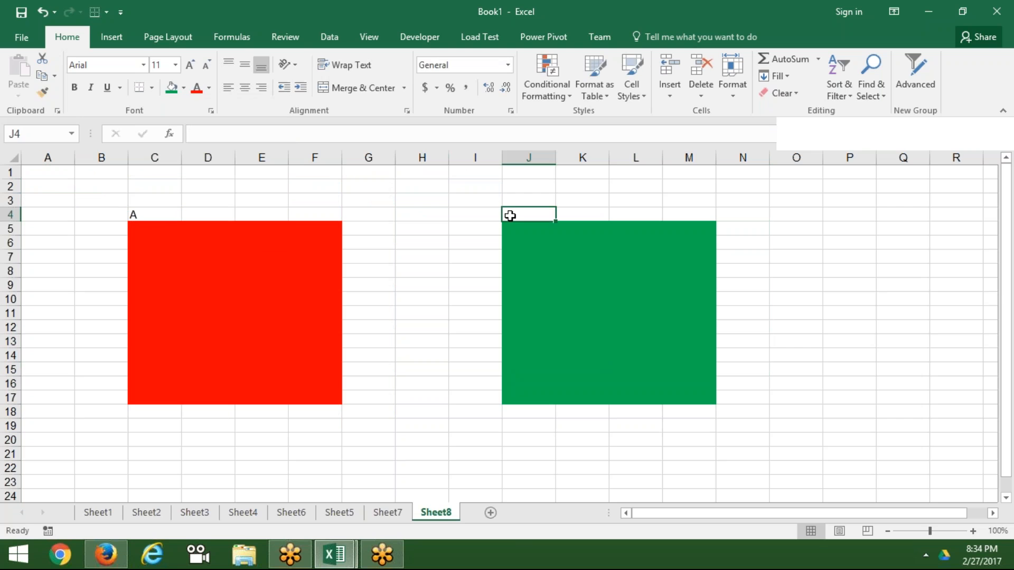
type("B")
left_click(493, 256)
left_click(526, 262)
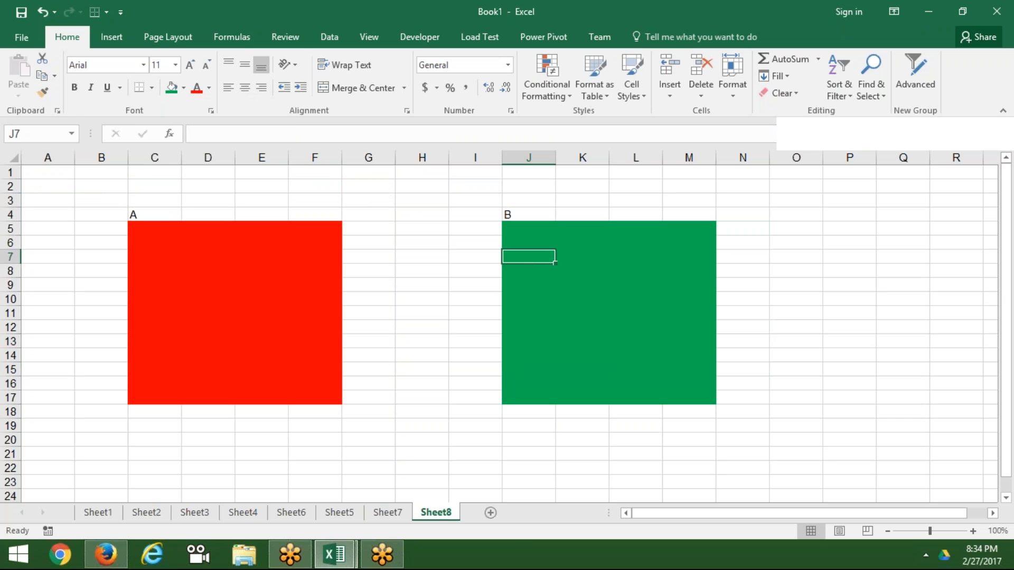
left_click(230, 317)
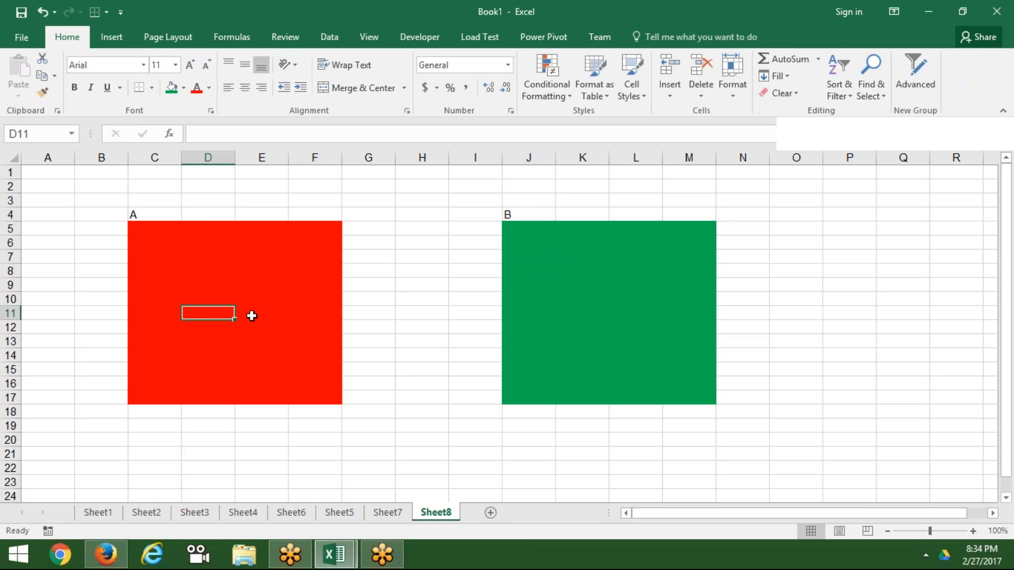
left_click(522, 301)
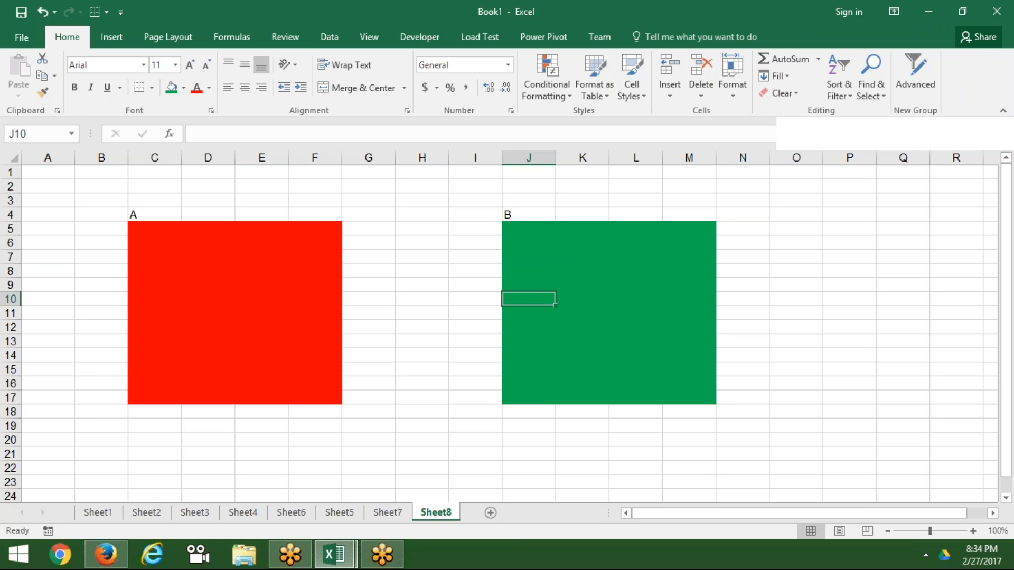
left_click(456, 455)
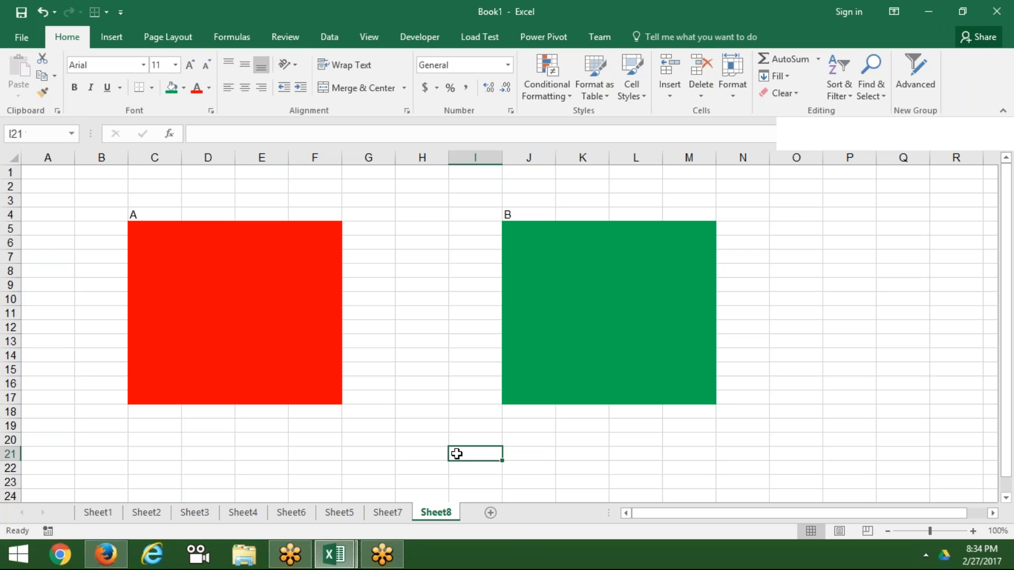
- Create a password-protected editable range for the red block C5:F17, entering and confirming its range password
left_click(289, 39)
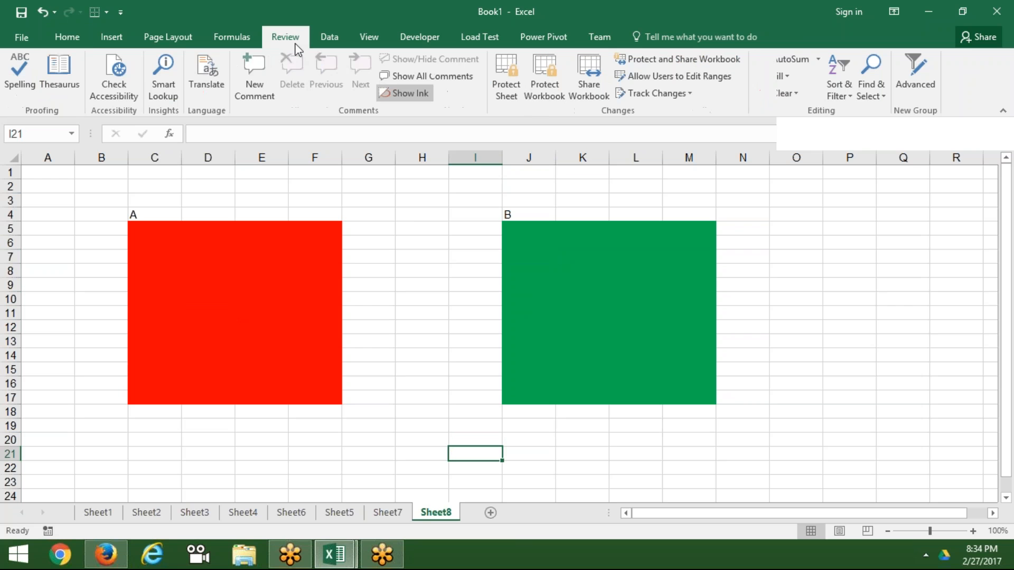
left_click(520, 186)
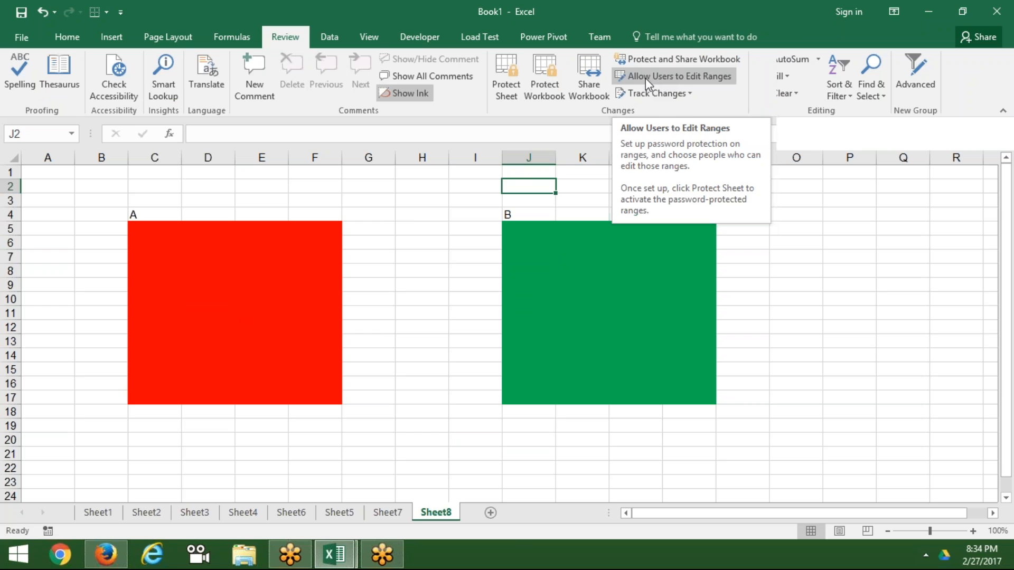
left_click(692, 75)
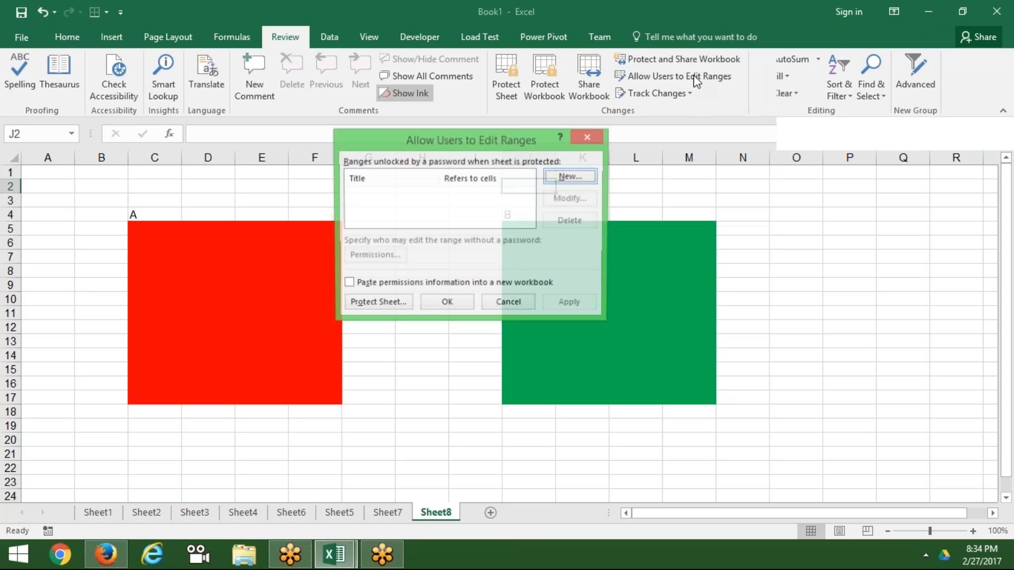
left_click(570, 176)
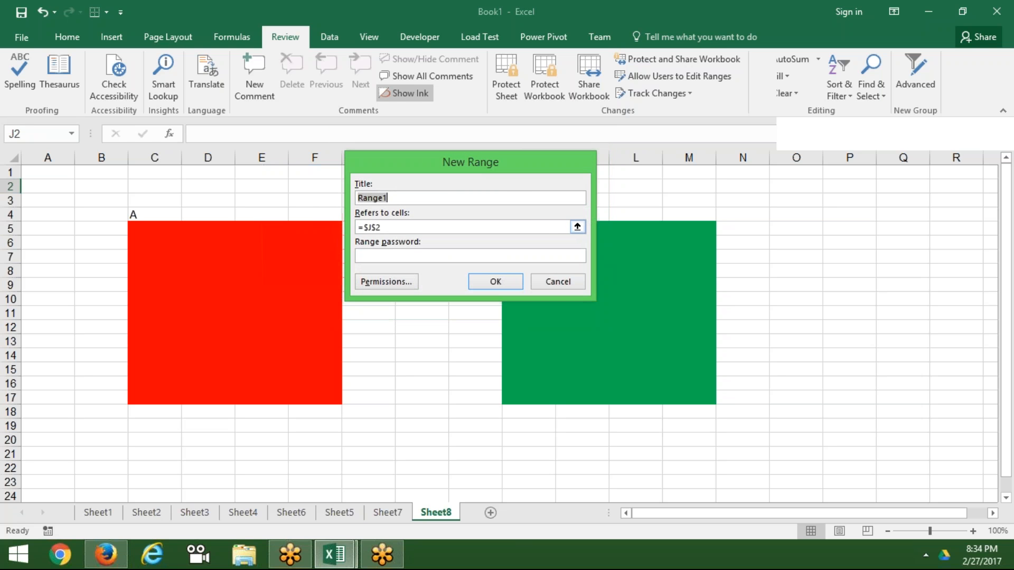
left_click(577, 227)
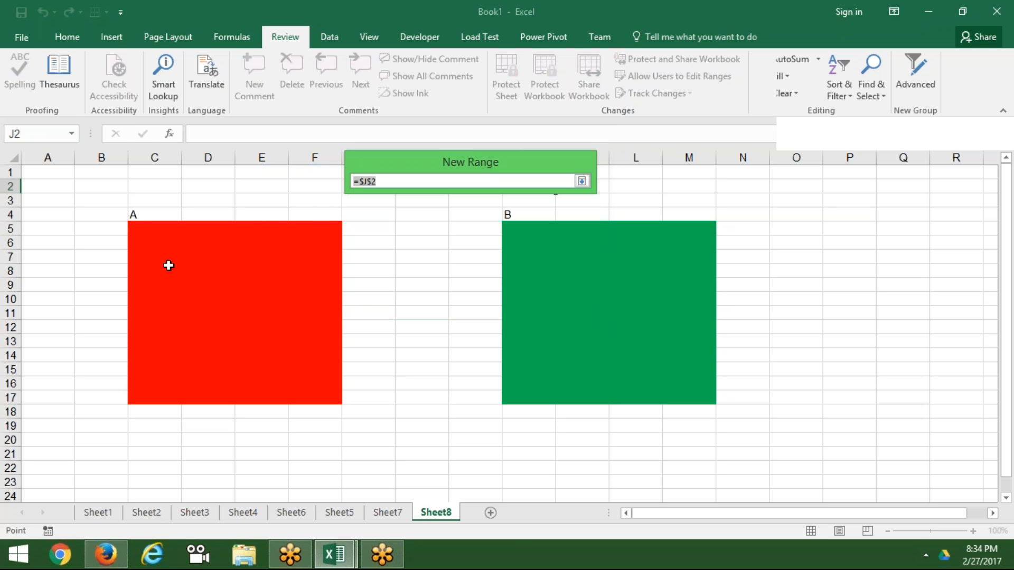
left_click_drag(132, 224, 310, 398)
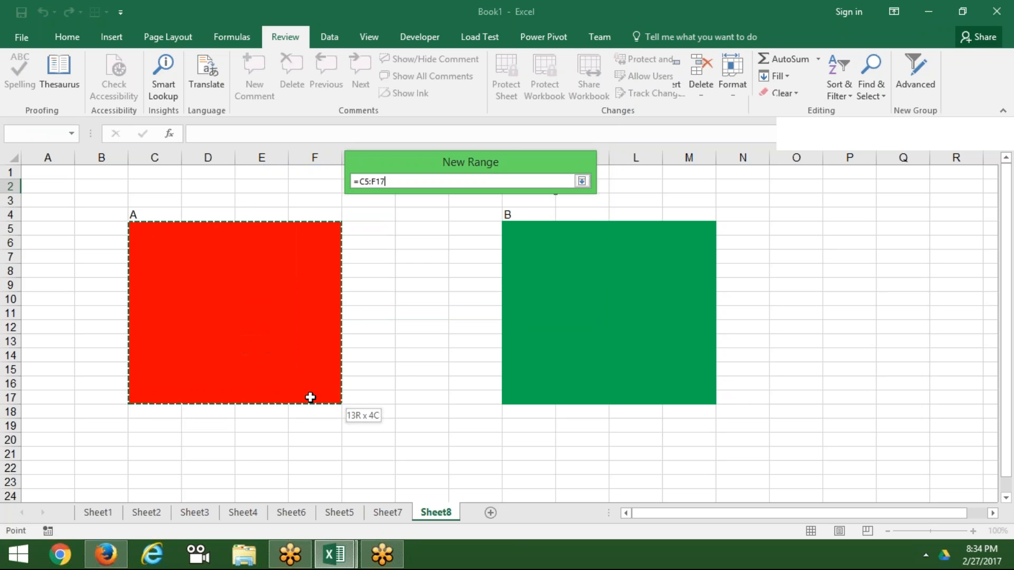
left_click(582, 181)
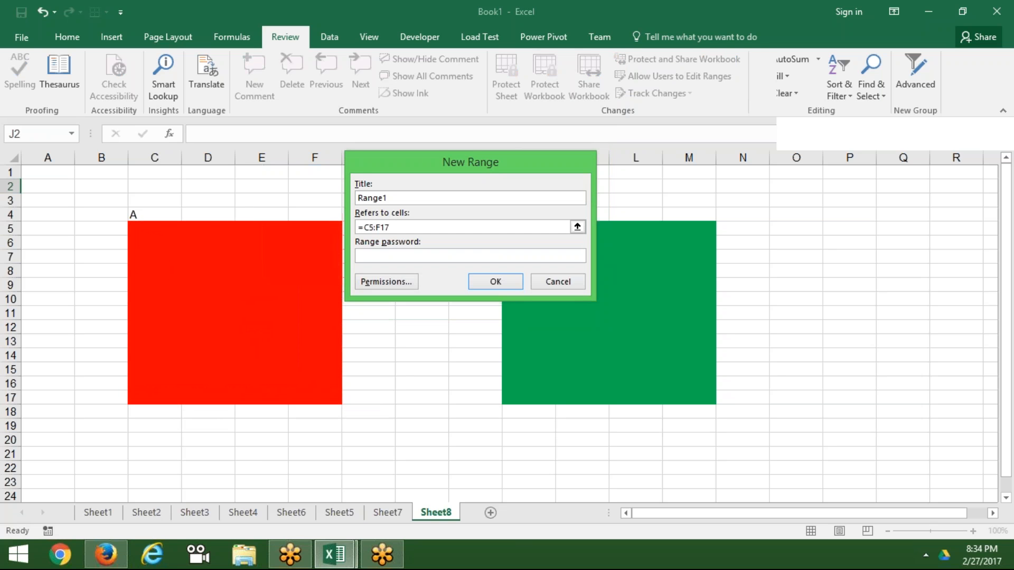
type("●")
left_click(472, 280)
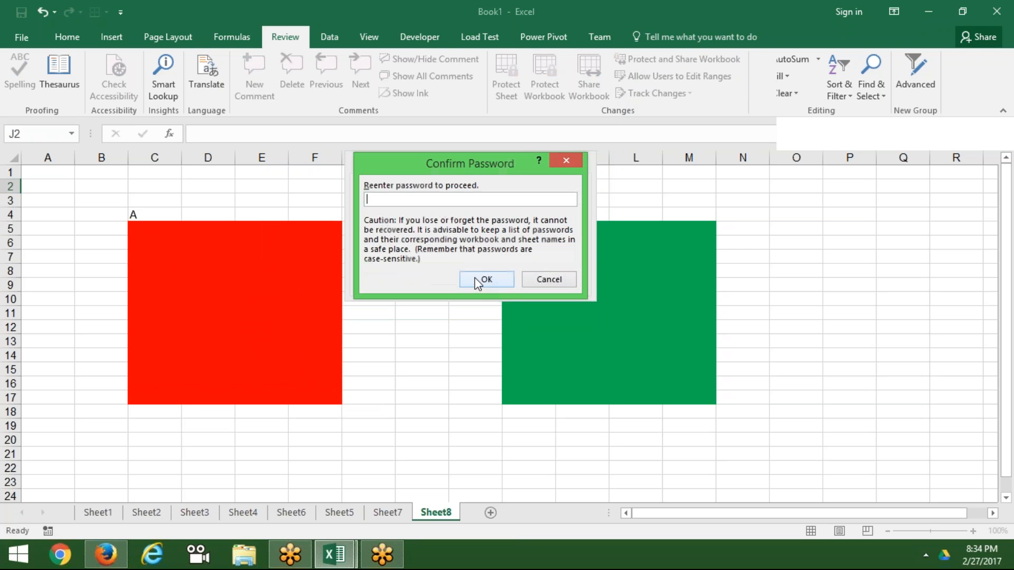
type("●")
left_click(480, 280)
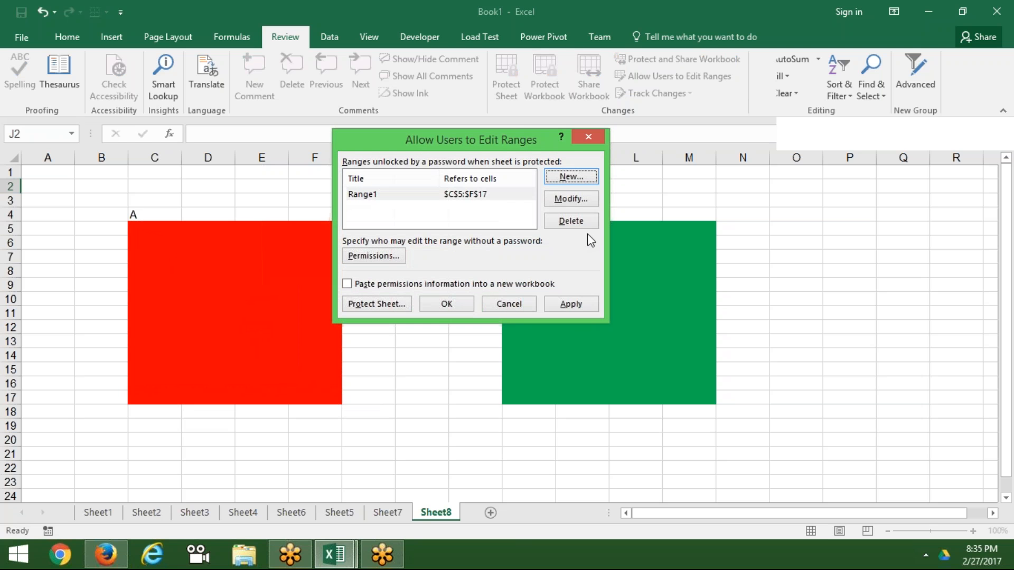
- Add a second password-protected editable range for the green block J5:M17, confirm its range password, and apply the range list
left_click(569, 177)
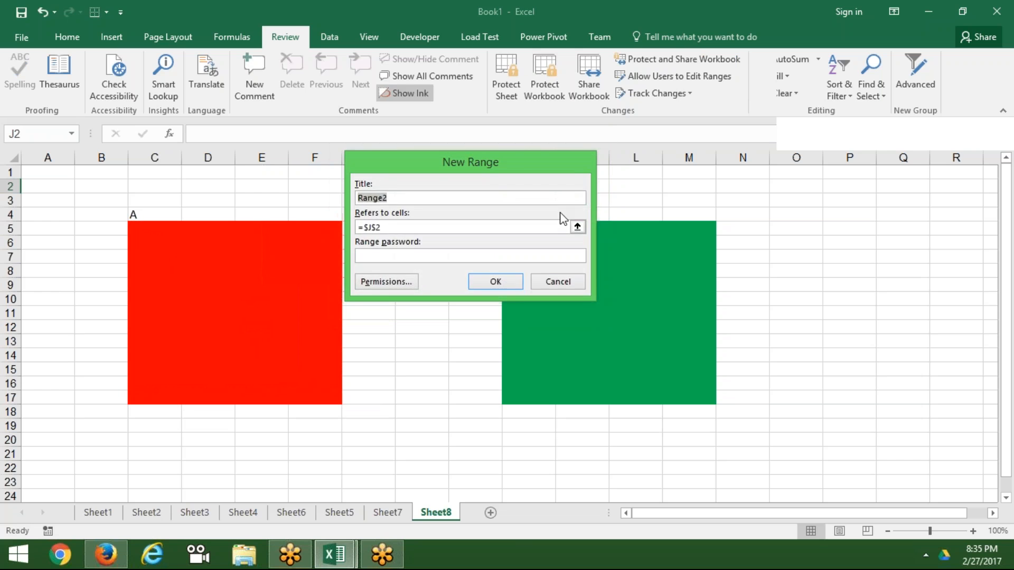
left_click(577, 227)
left_click_drag(516, 224, 690, 399)
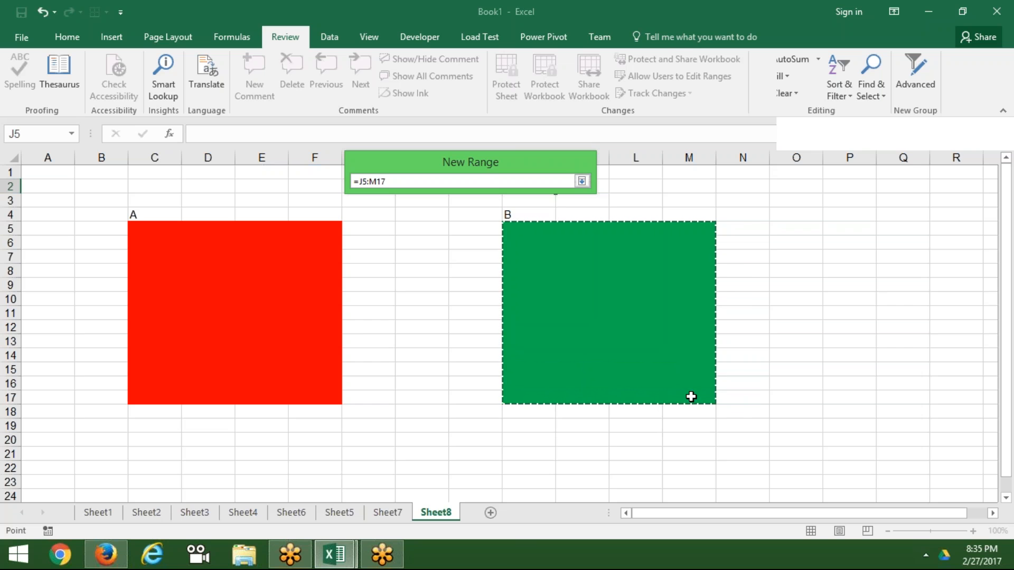
left_click(584, 181)
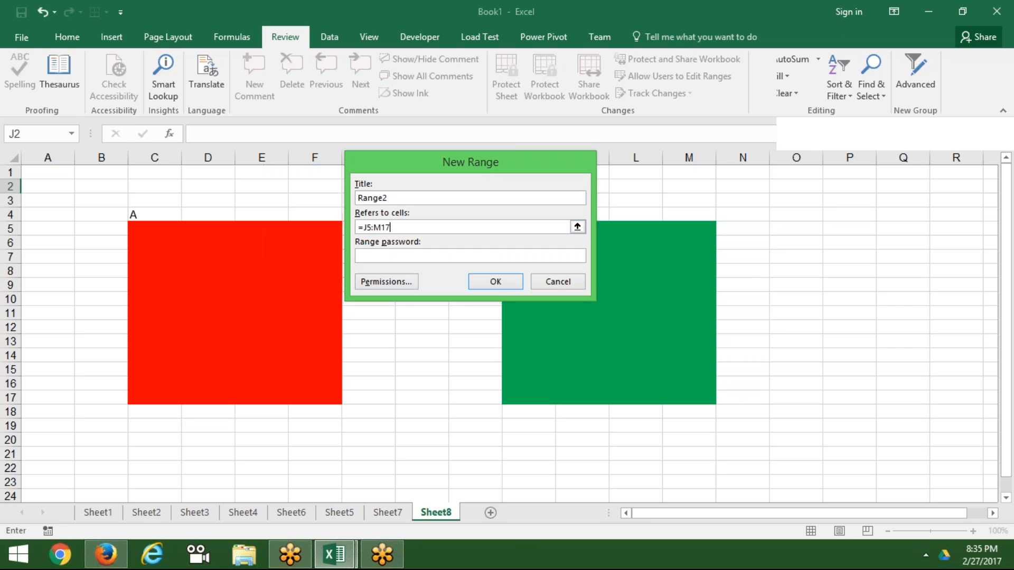
left_click(470, 256)
type("1")
left_click(484, 281)
type("1")
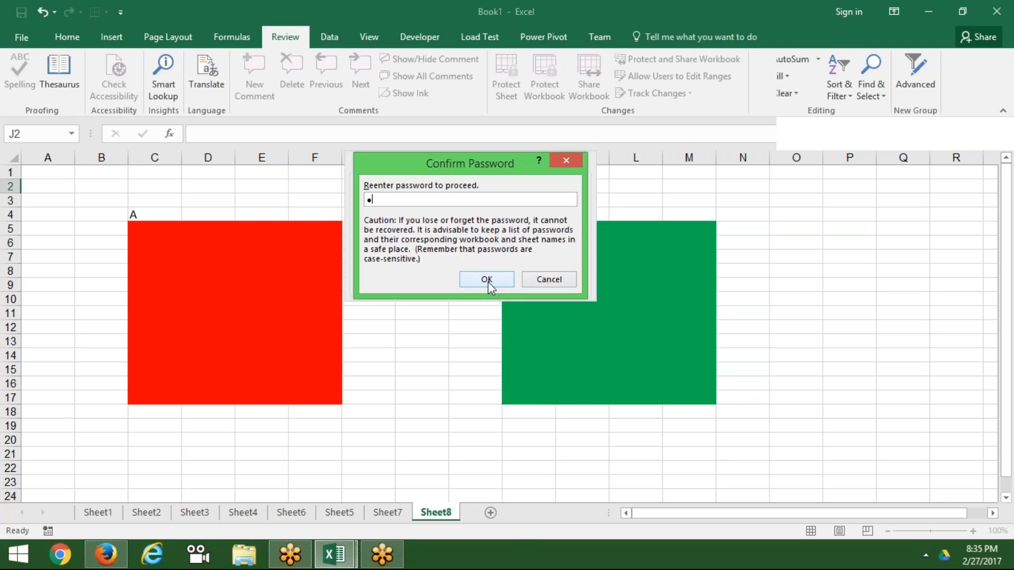
left_click(488, 281)
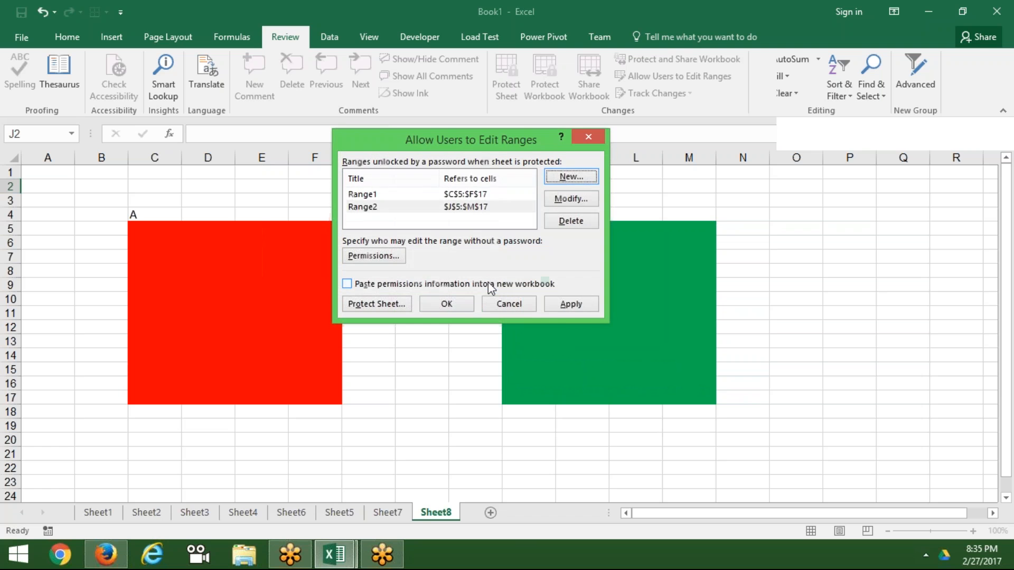
left_click(568, 307)
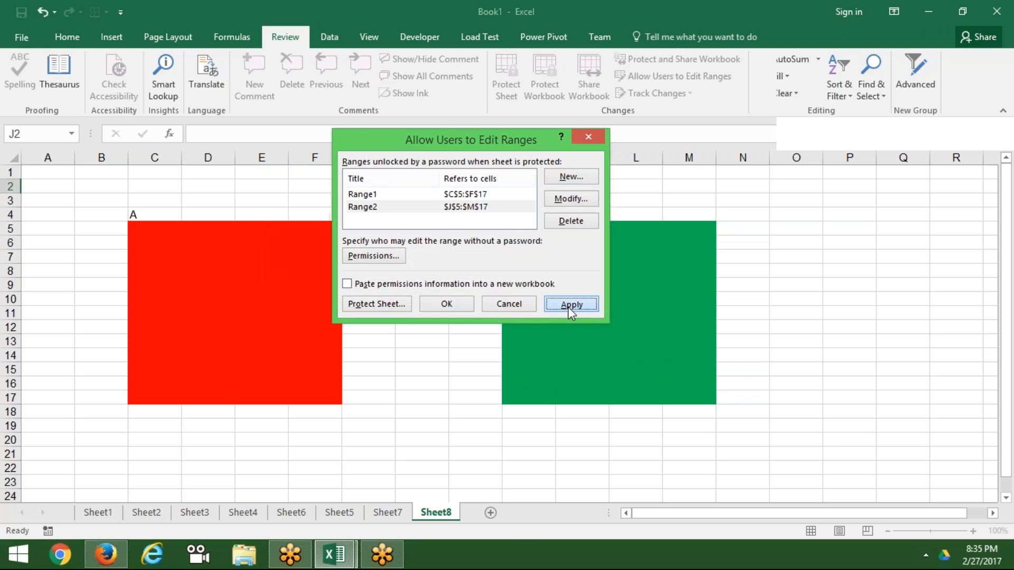
left_click(433, 303)
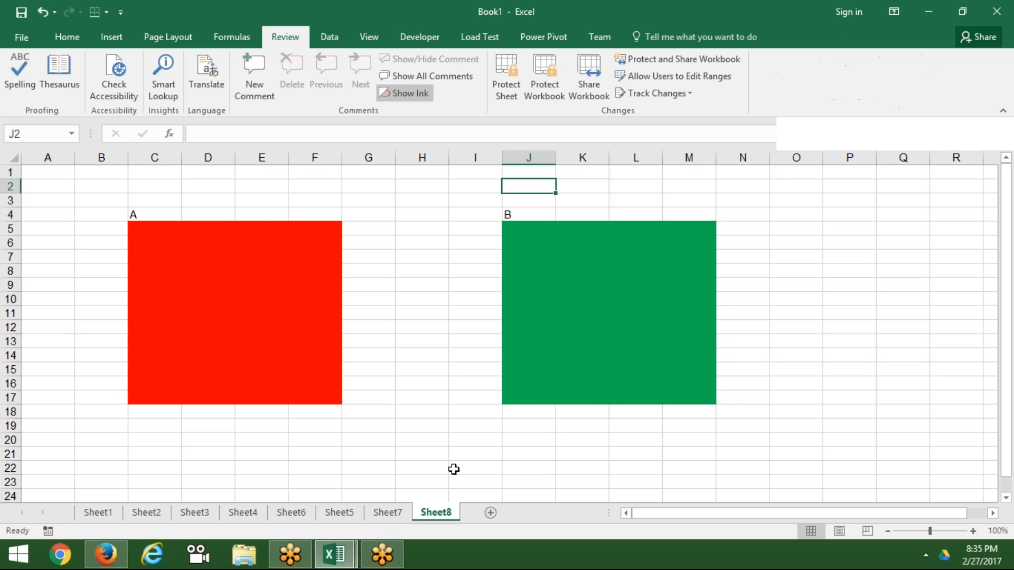
right_click(435, 512)
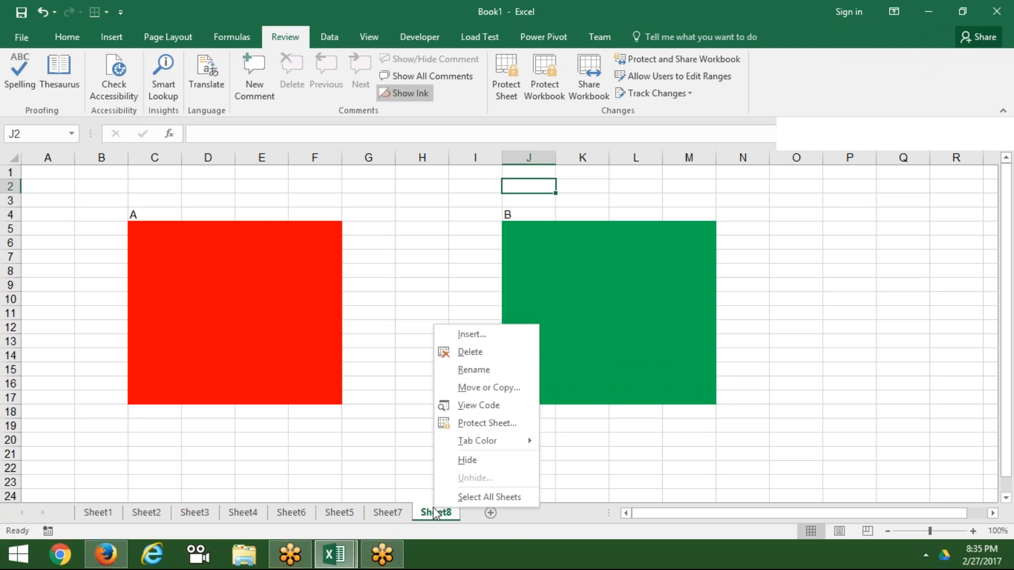
left_click(486, 390)
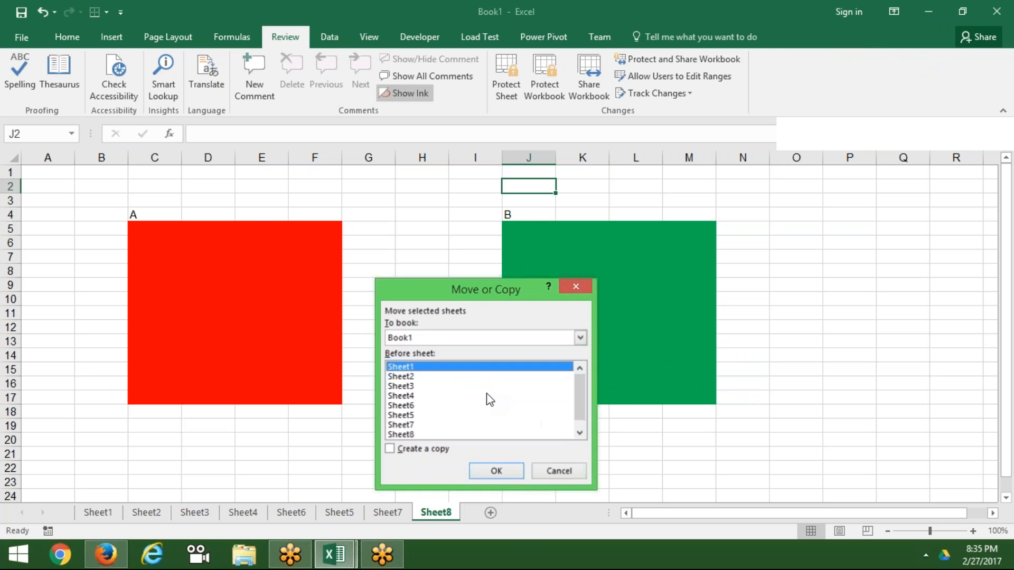
left_click(554, 472)
- Protect Sheet8 without a password, keeping selection of both locked and unlocked cells allowed
right_click(450, 516)
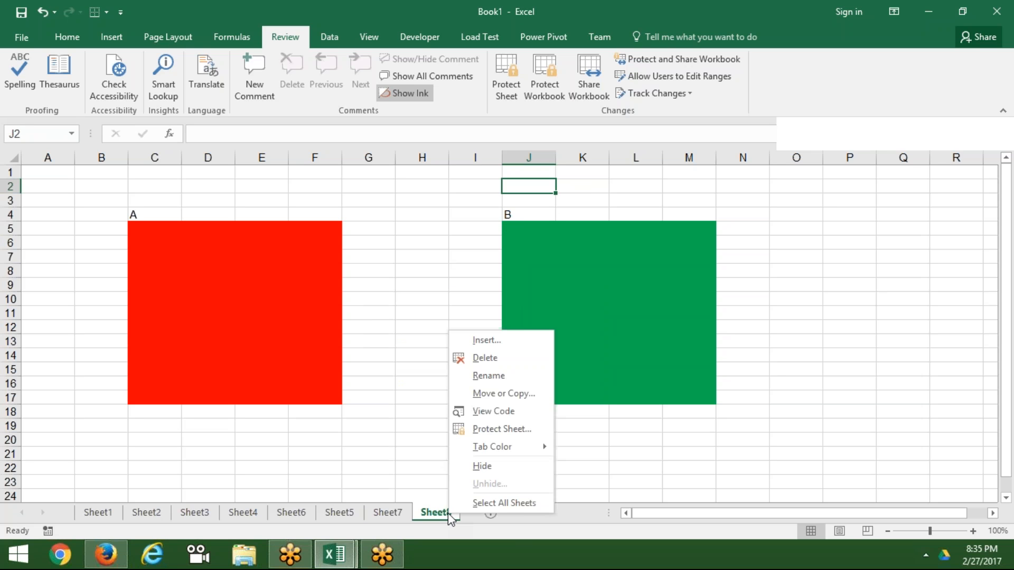
left_click(474, 436)
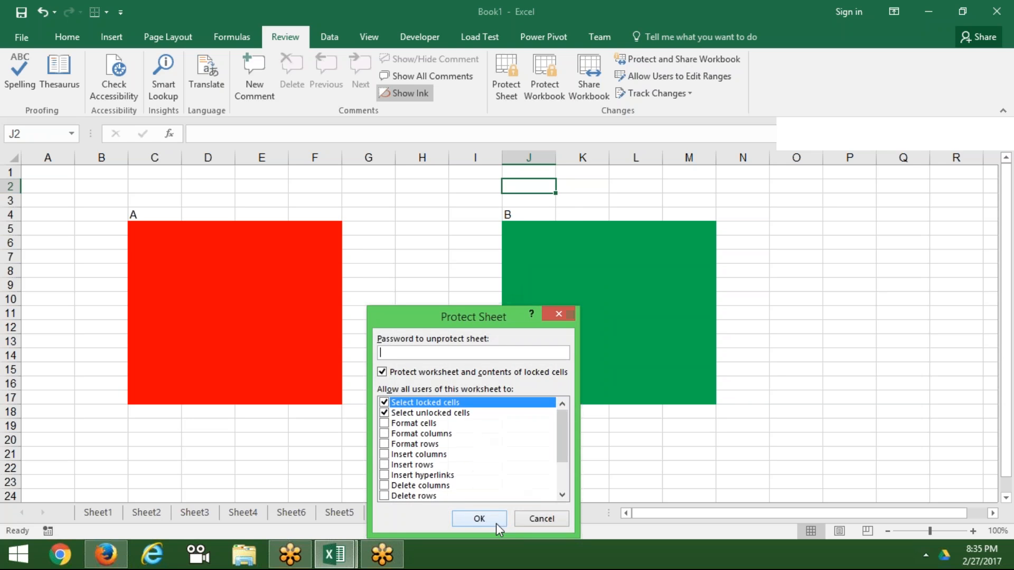
left_click(496, 524)
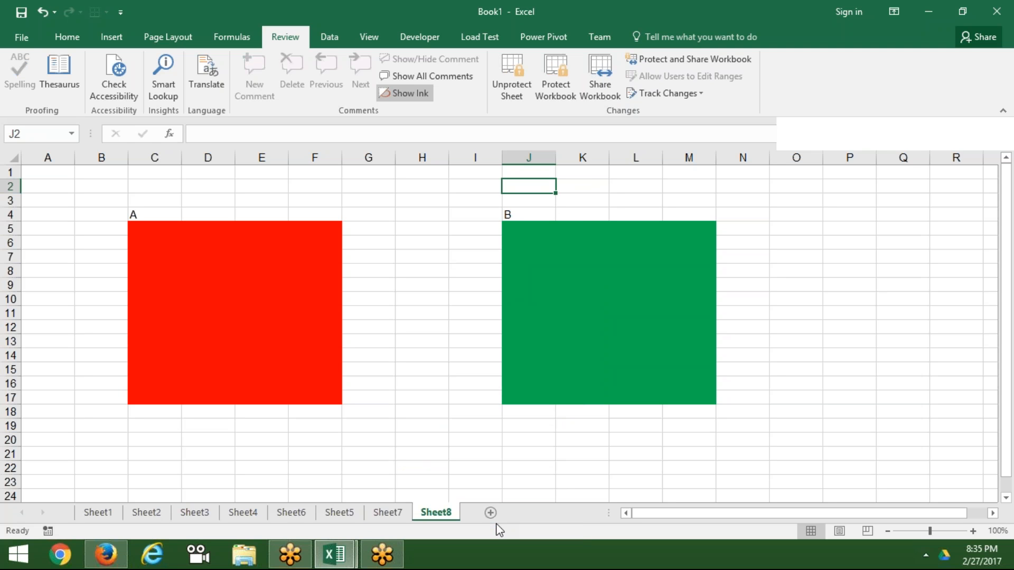
- Unlock the red block on Sheet8 by starting an edit in cell F14 and entering its range password
left_click(324, 354)
type("d")
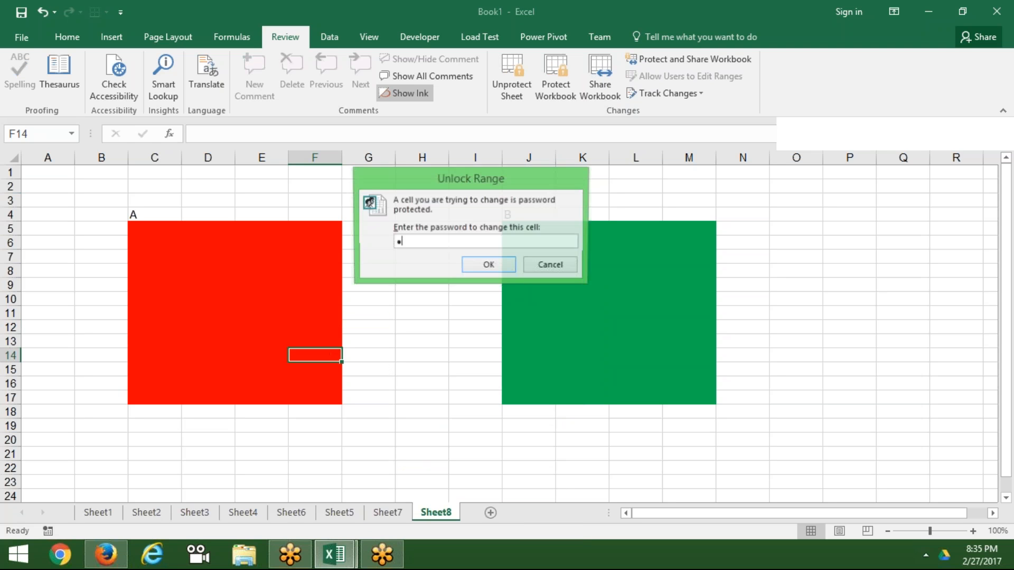
type("••")
key("BackSpace")
key("BackSpace")
key("BackSpace")
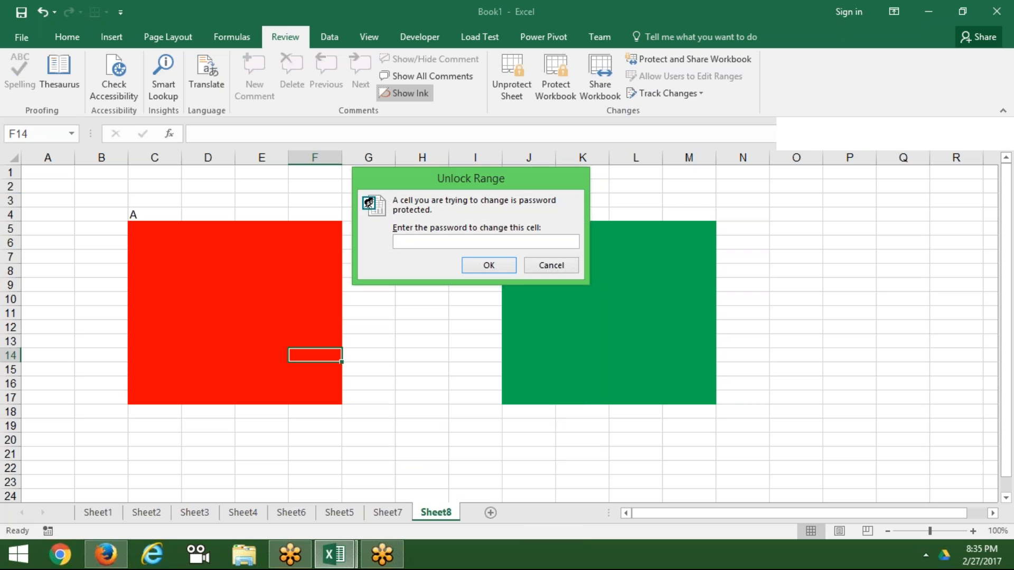
type("•")
key("Return")
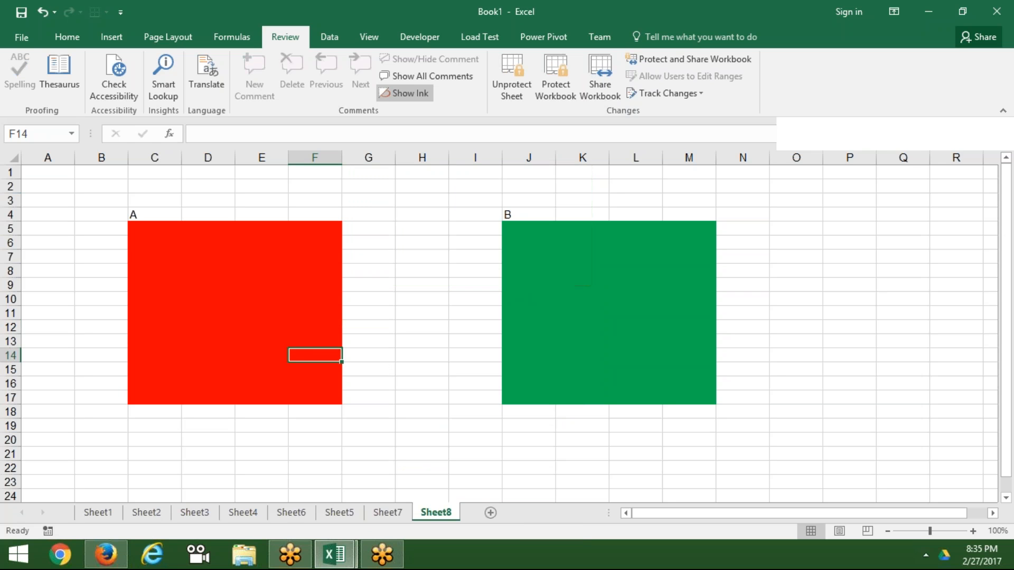
- Enter sf in D11, sdf in E8 and dsf in E11 inside the red block
left_click(226, 316)
type("sf")
left_click(261, 271)
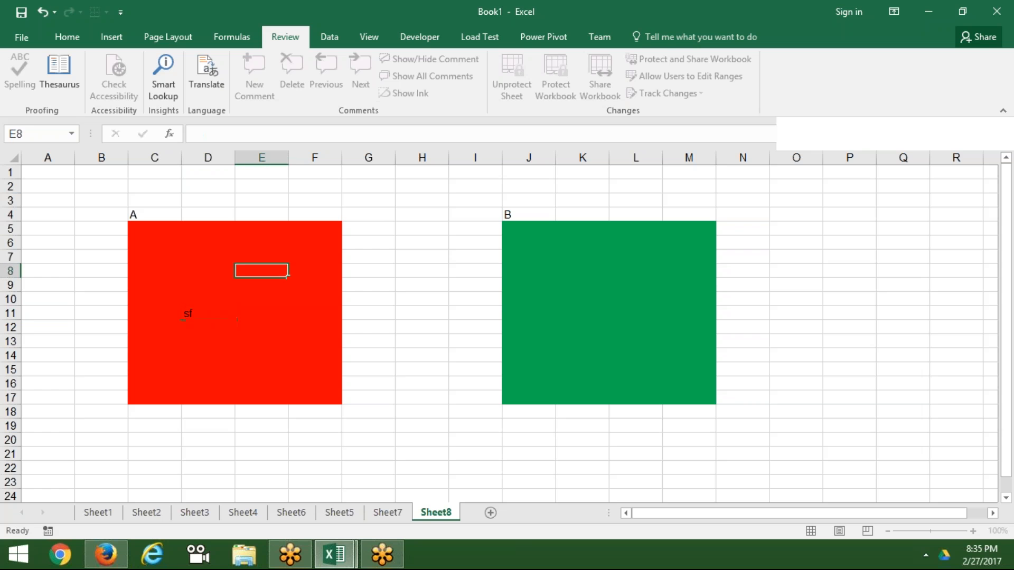
type("sdf")
left_click(256, 317)
type("dsf")
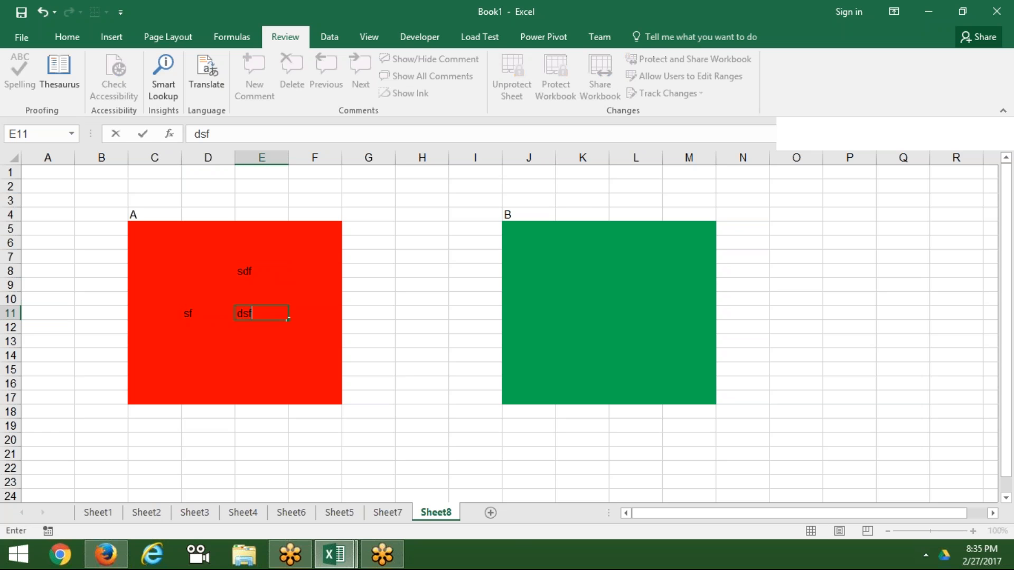
- Try to edit cell J11 in the green block, clear the range password field and cancel the unlock request
left_click(528, 311)
type("••")
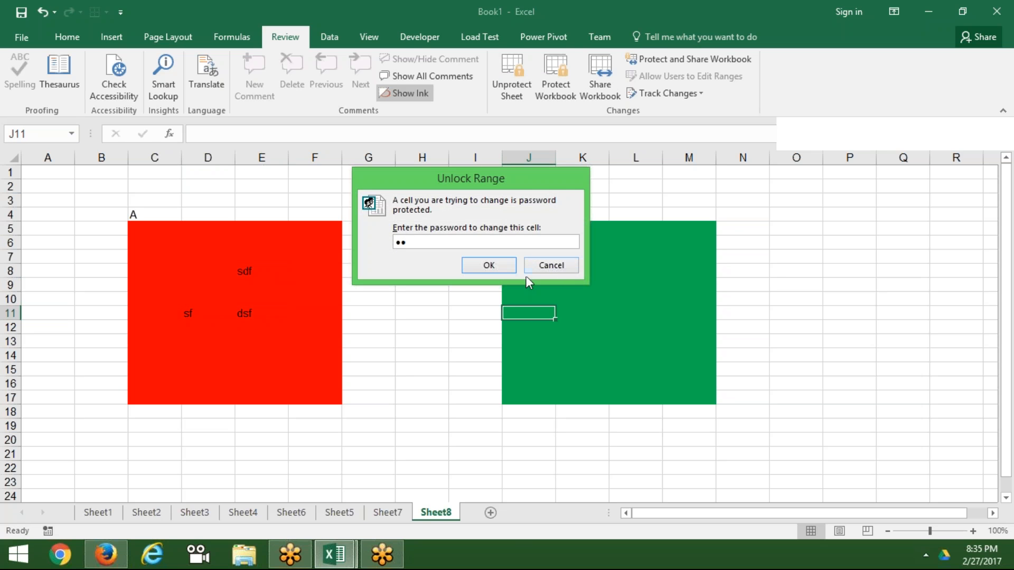
key("BackSpace")
key("BackSpace")
key("Escape")
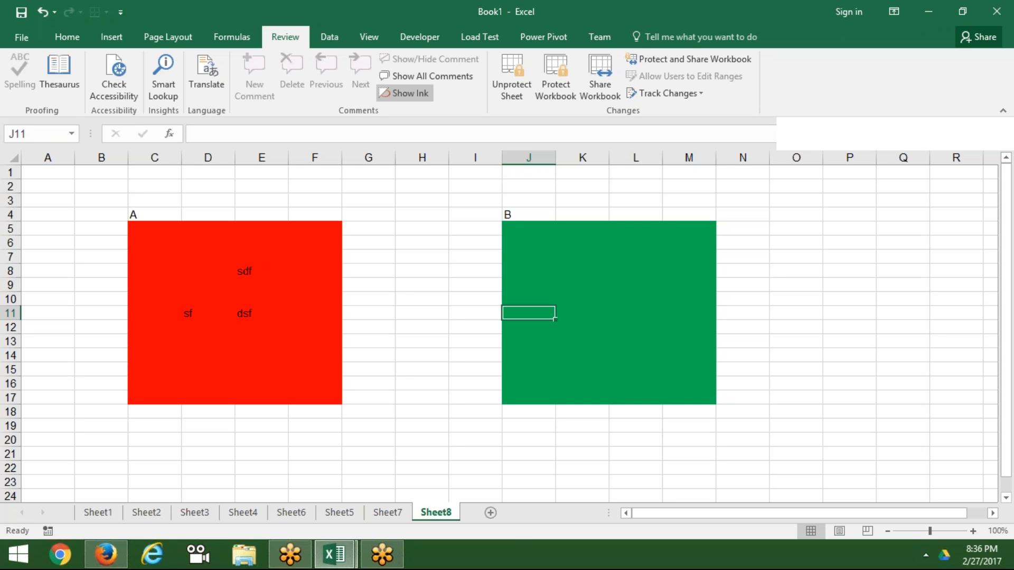
- Unprotect Sheet8 and review its list of password-unlocked editable ranges without changing them
left_click(428, 242)
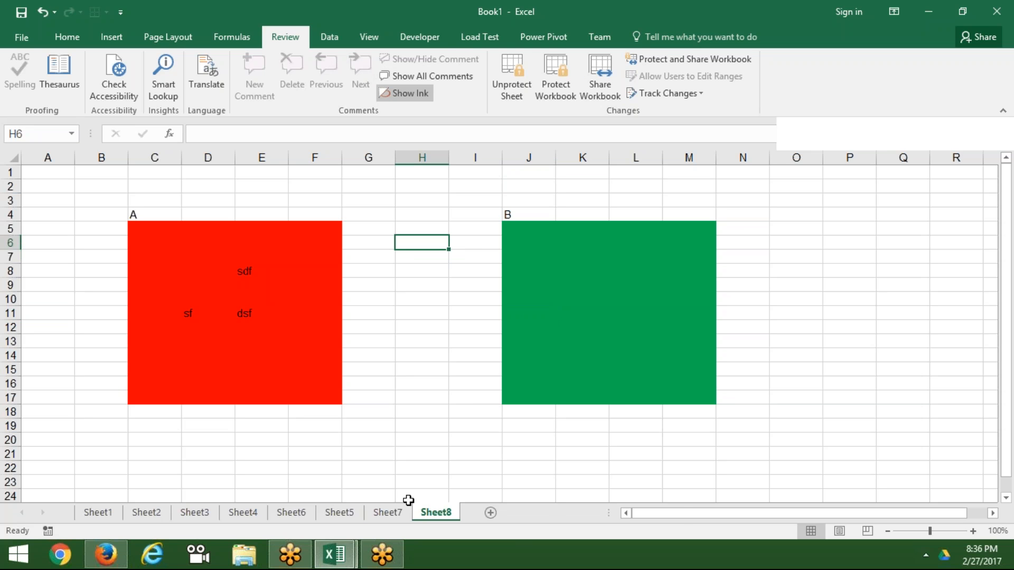
right_click(443, 501)
left_click(481, 426)
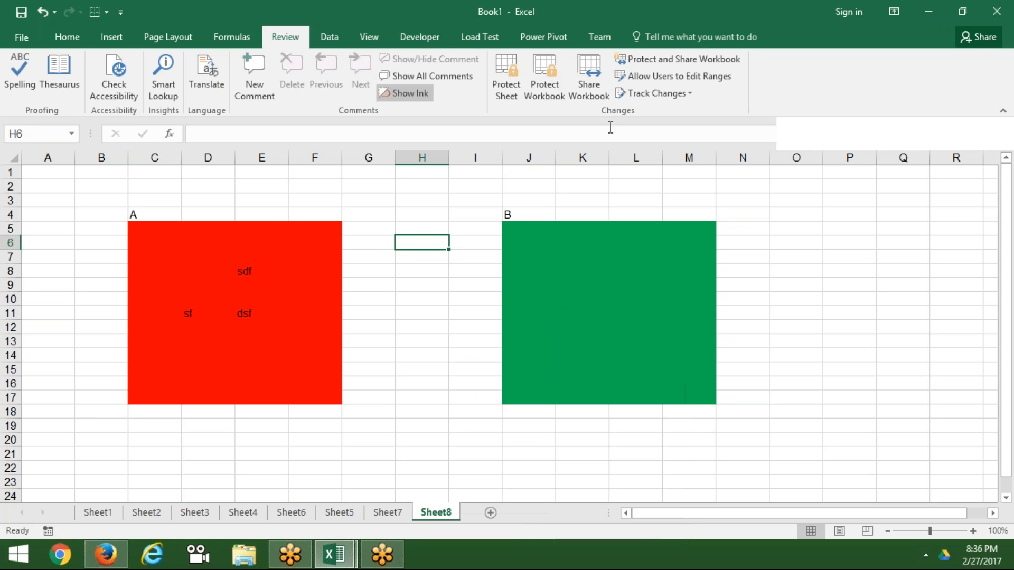
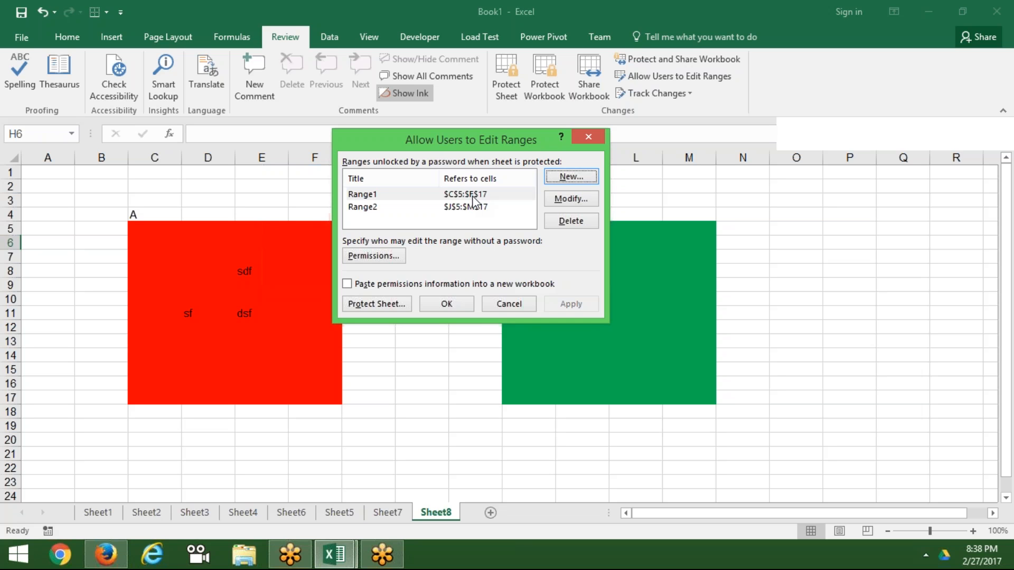
left_click(509, 305)
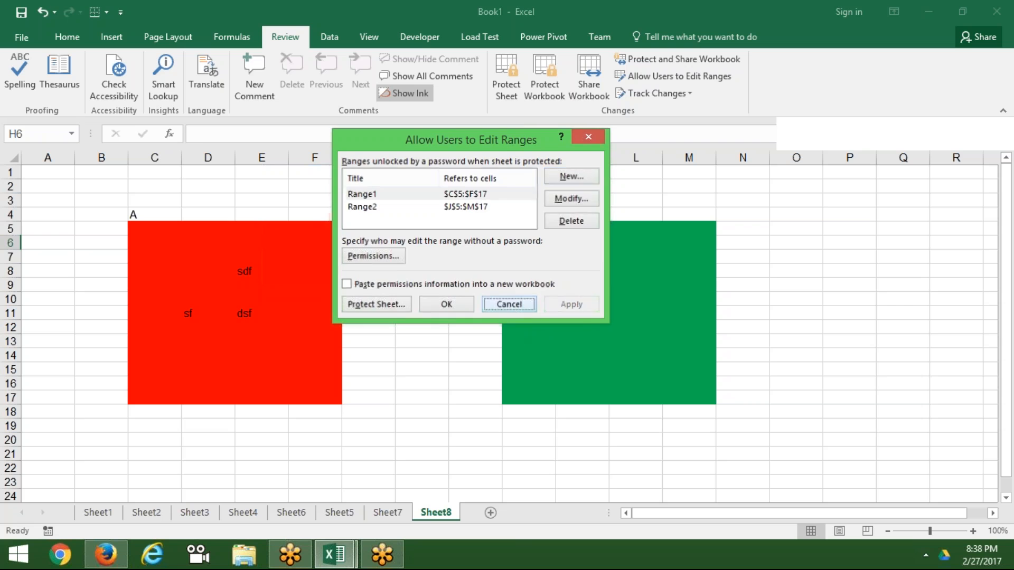
- Look at Sheet1, then enter 12 in cell E12 of the yellow block on Sheet2
left_click(113, 512)
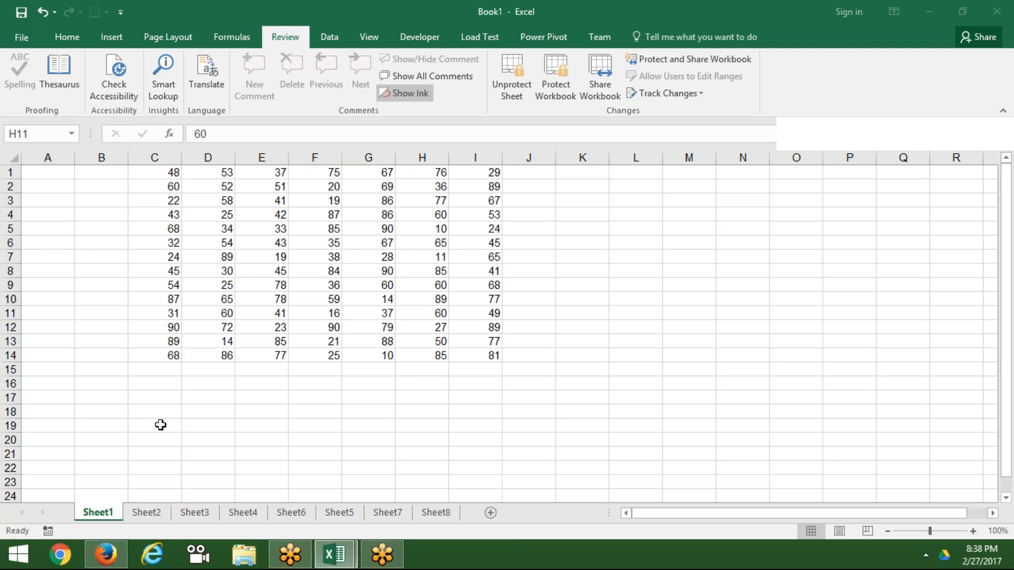
left_click(148, 512)
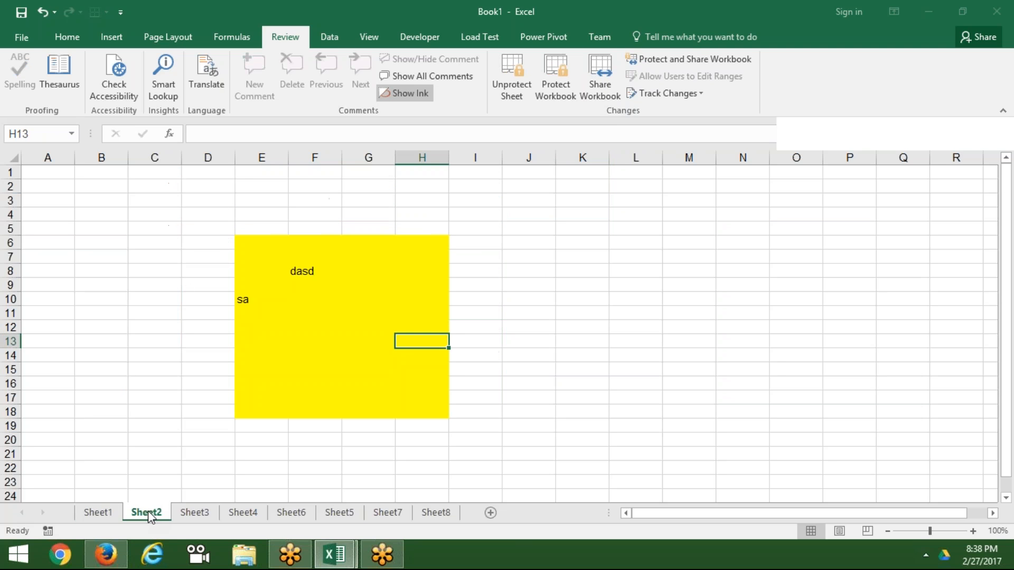
left_click(269, 330)
type("12")
key("Return")
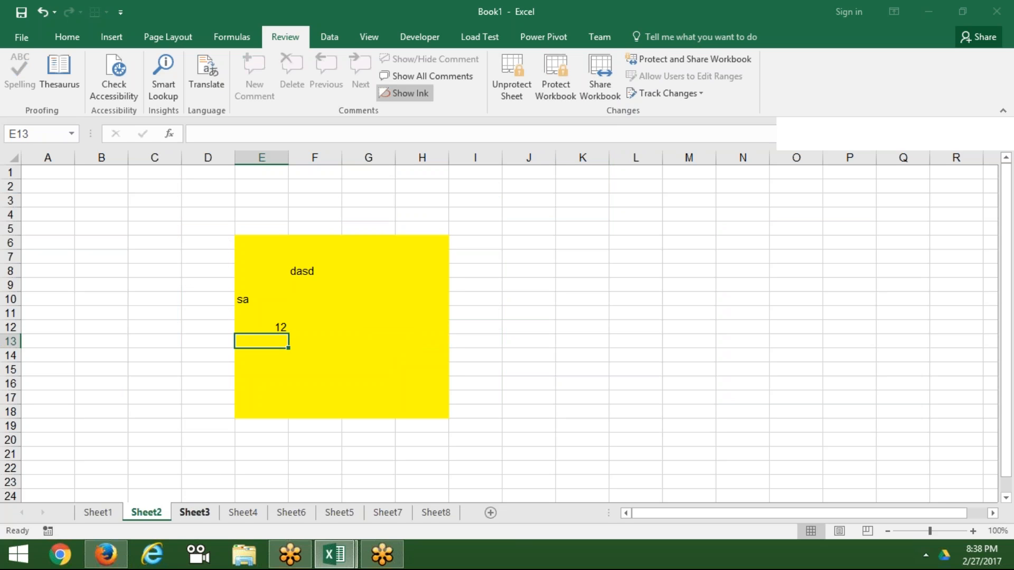
- Try to enter text in cell F11 of the red block on Sheet3 and dismiss the protection warning
left_click(200, 512)
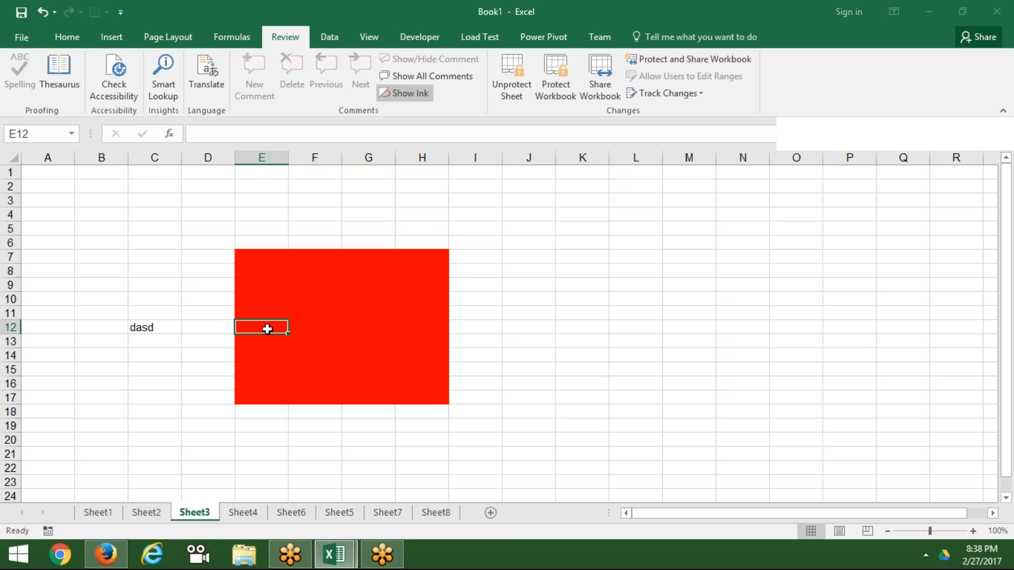
left_click(285, 312)
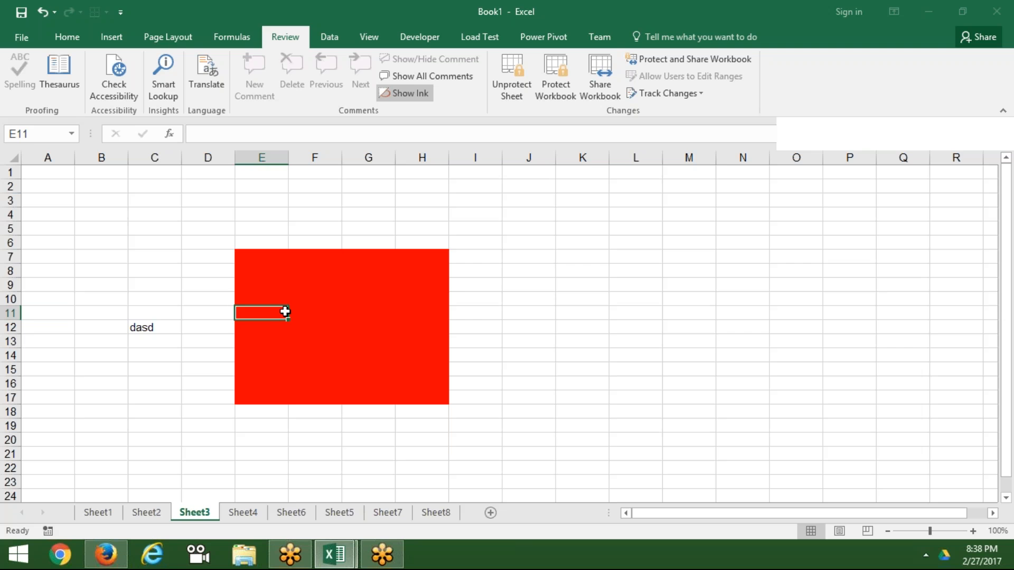
left_click(306, 312)
key("d")
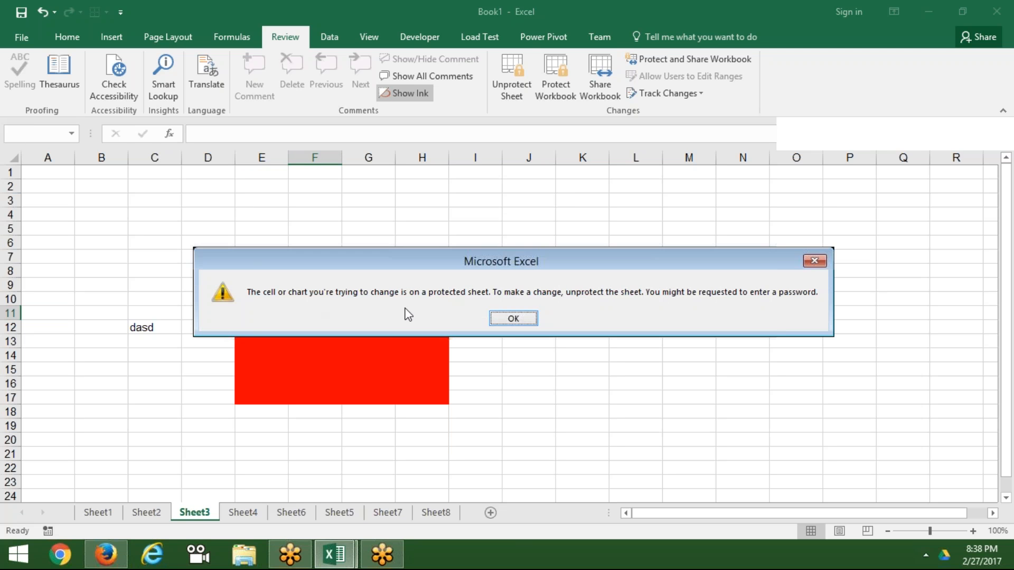
left_click(493, 315)
- Check cell navigation from C11 on Sheet4's sales table, then view the copy of the table on Sheet6
key("ctrl+Page_Down")
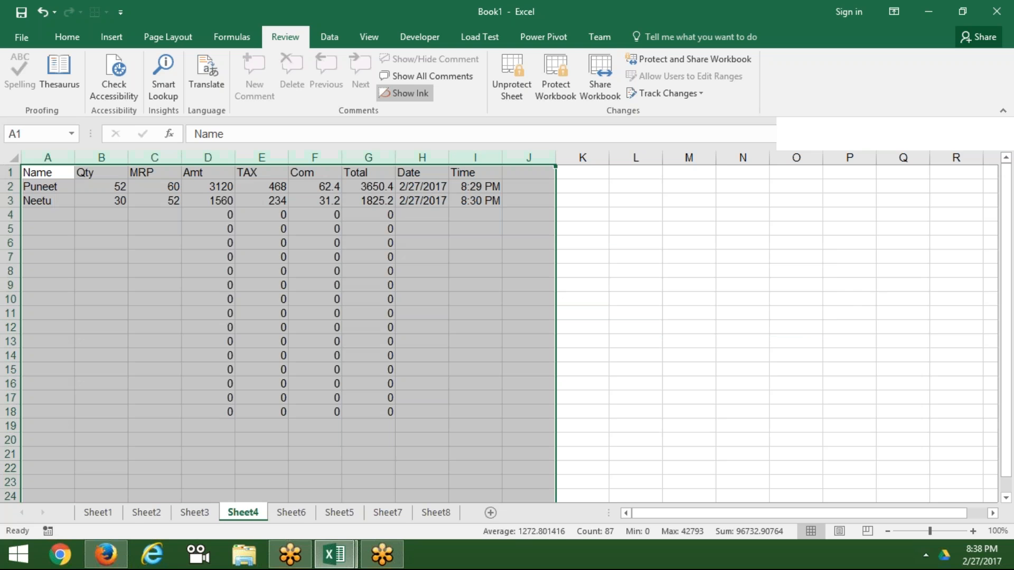
left_click(171, 310)
key("Tab")
key("Tab")
key("Tab")
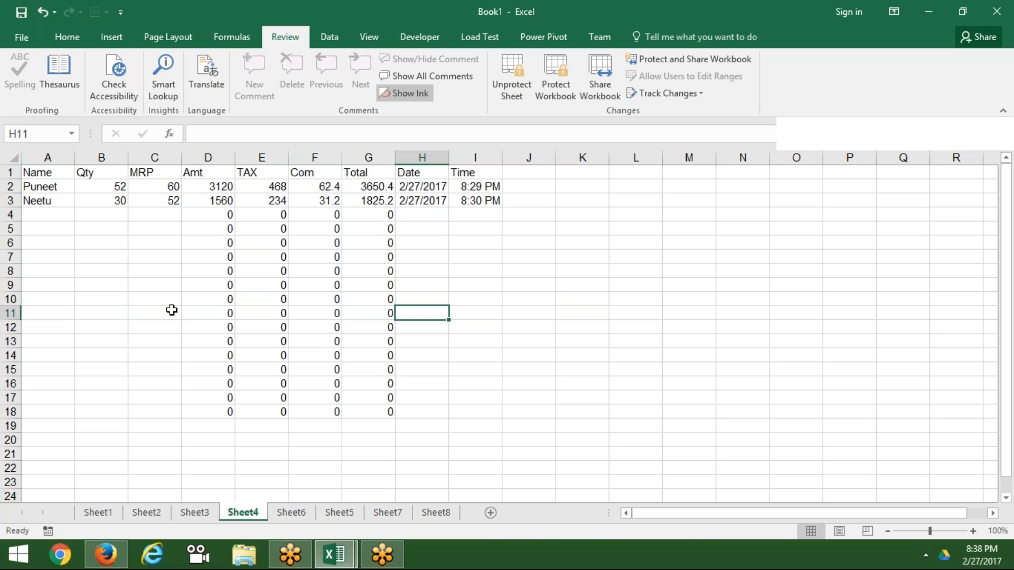
left_click(285, 512)
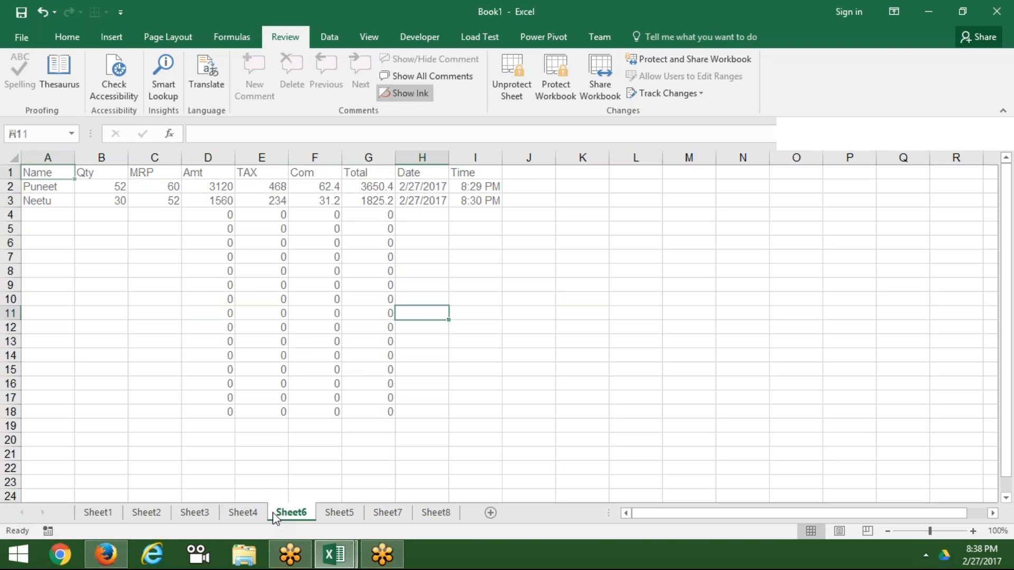
- Cycle through the selectable Name, Roll and Marks input cells on Sheet5
left_click(337, 512)
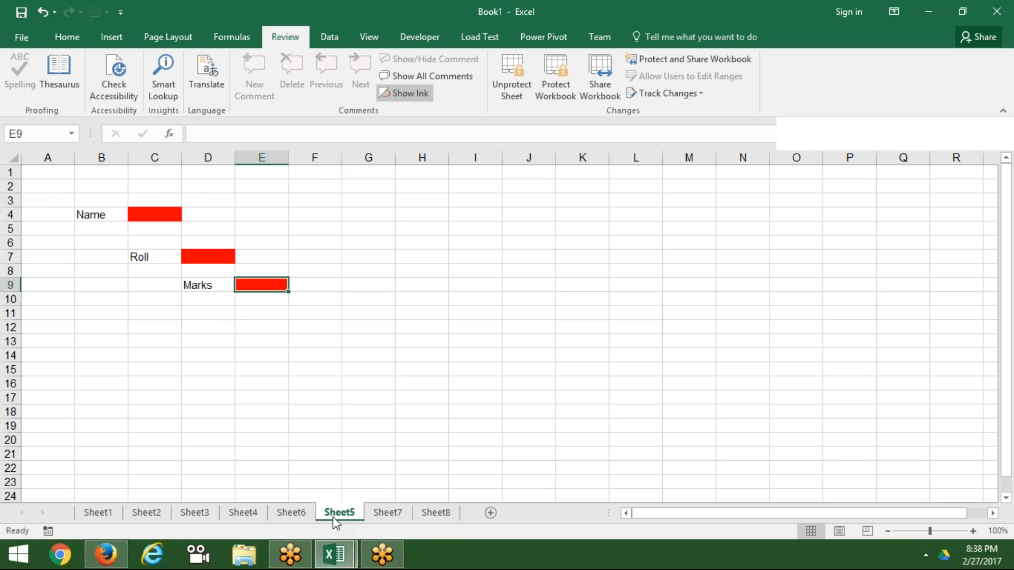
key("Tab")
key("Tab")
key("Tab")
key("Tab")
key("Tab")
key("Tab")
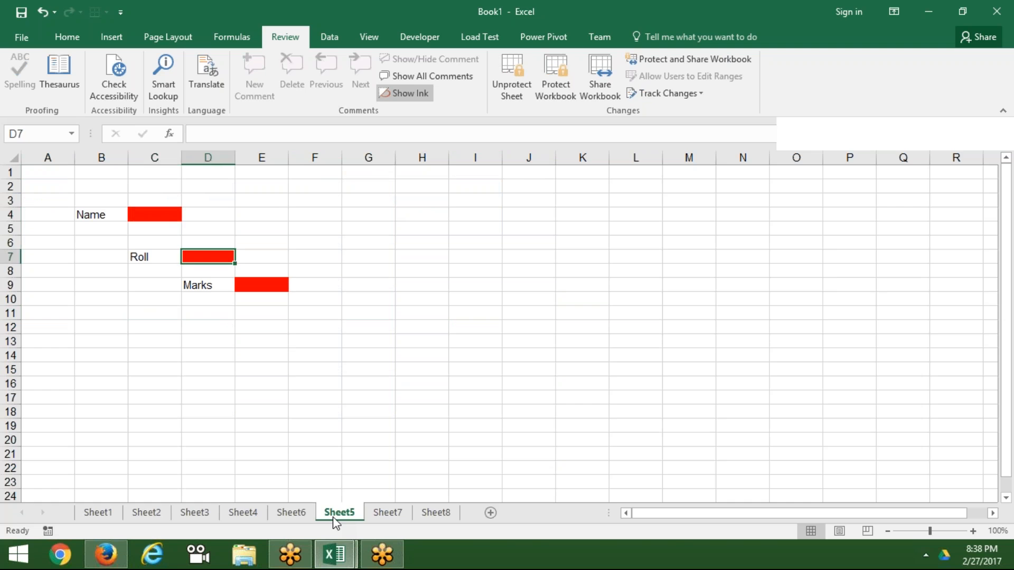
- Check formula hiding on Sheet7 by selecting cells F11 and F3 in the Com column
left_click(385, 514)
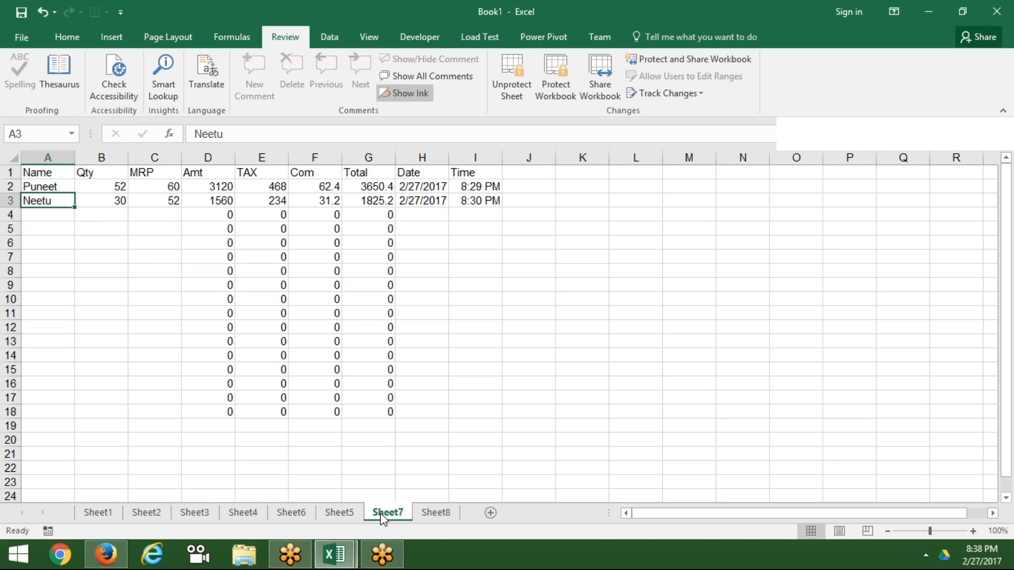
left_click(294, 312)
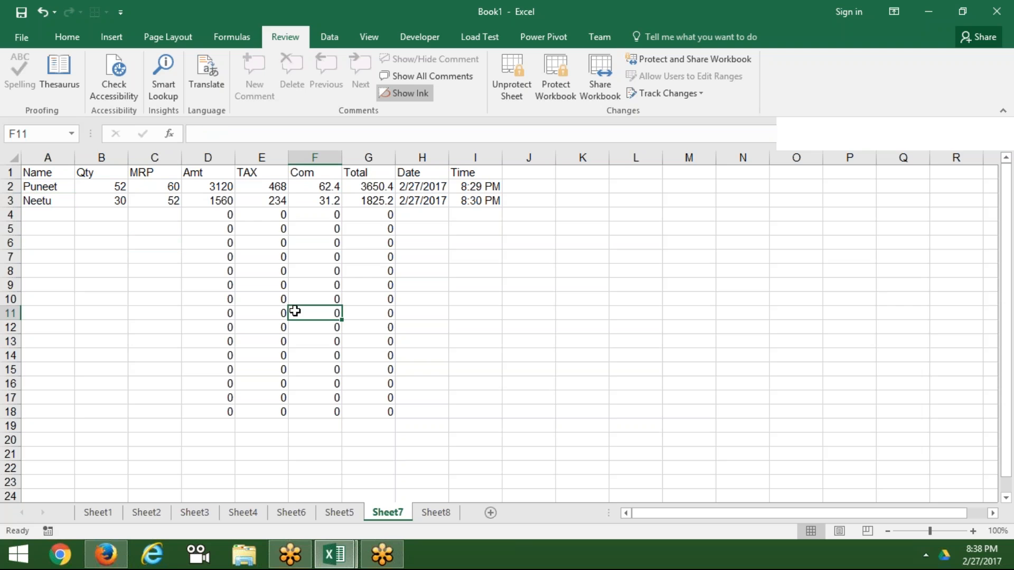
left_click(297, 195)
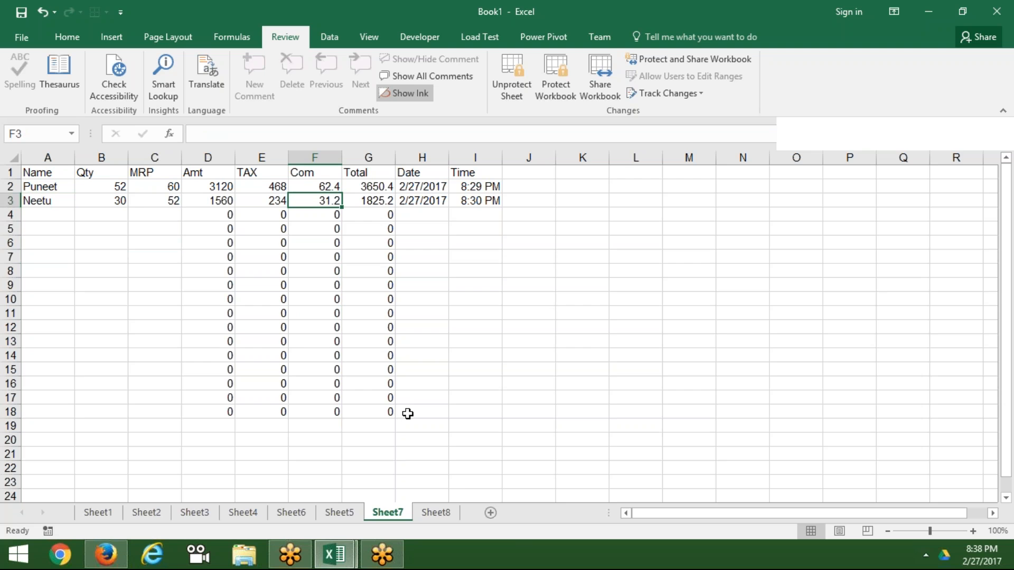
- Return to Sheet8 and examine the sheet management commands available before workbook protection
left_click(445, 513)
left_click(257, 337)
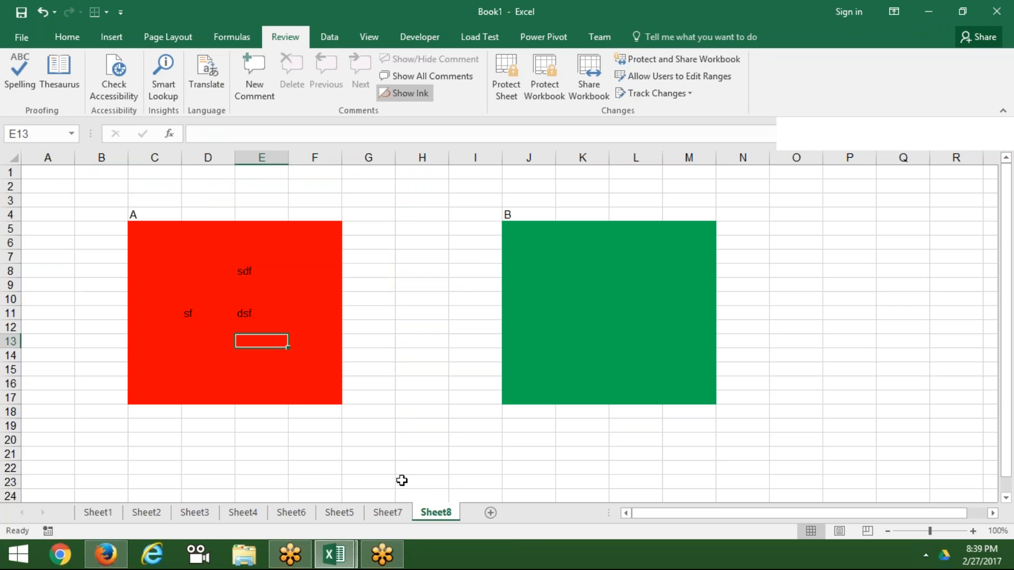
right_click(435, 514)
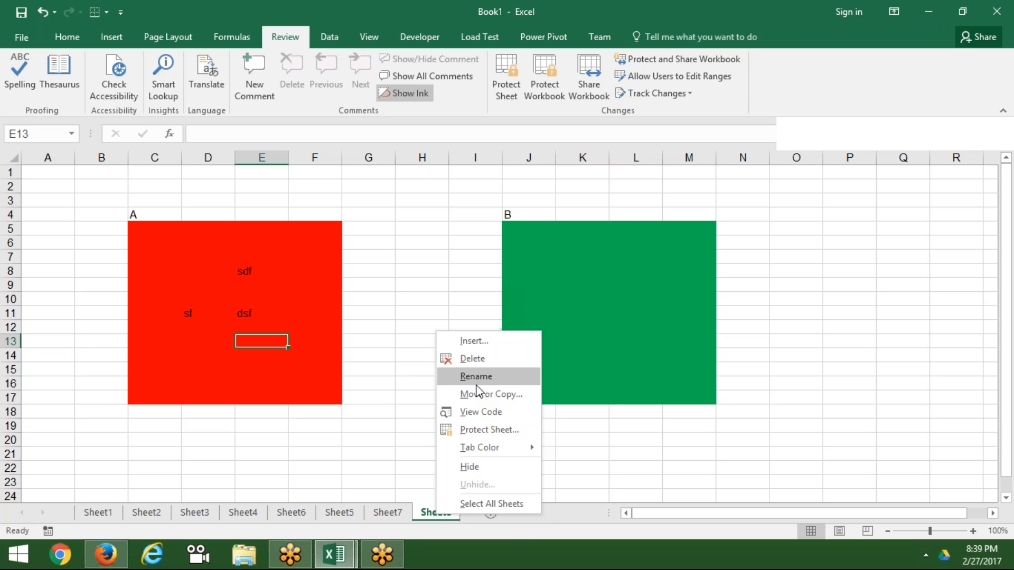
left_click(420, 390)
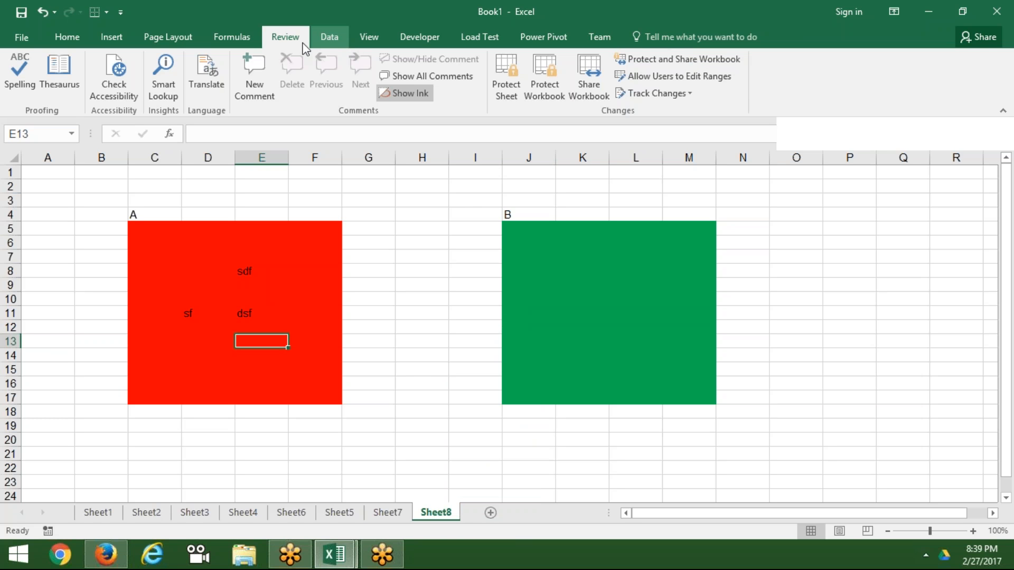
- Protect the workbook structure, entering and confirming the workbook password
left_click(539, 85)
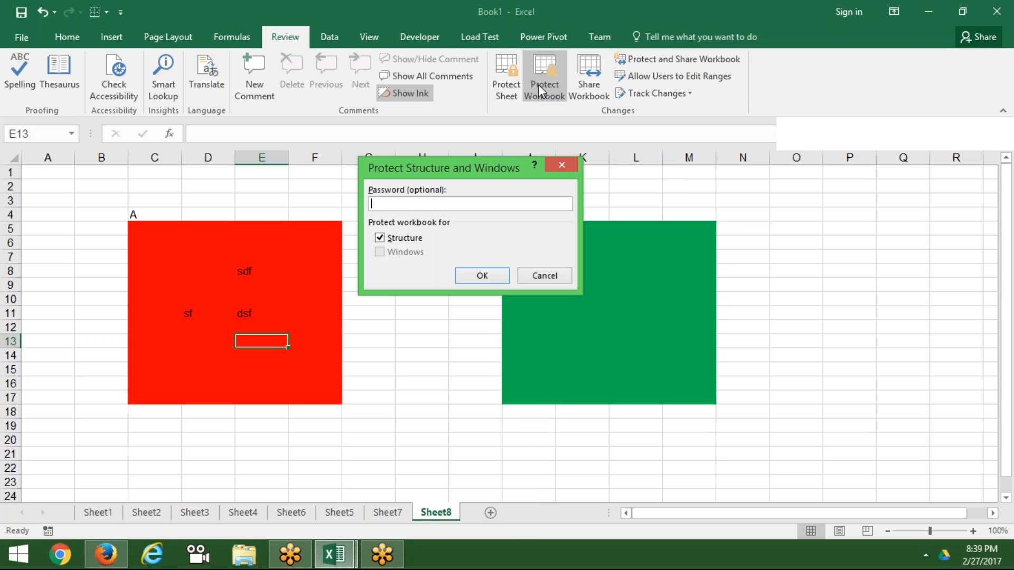
type("1")
key("Return")
type("1")
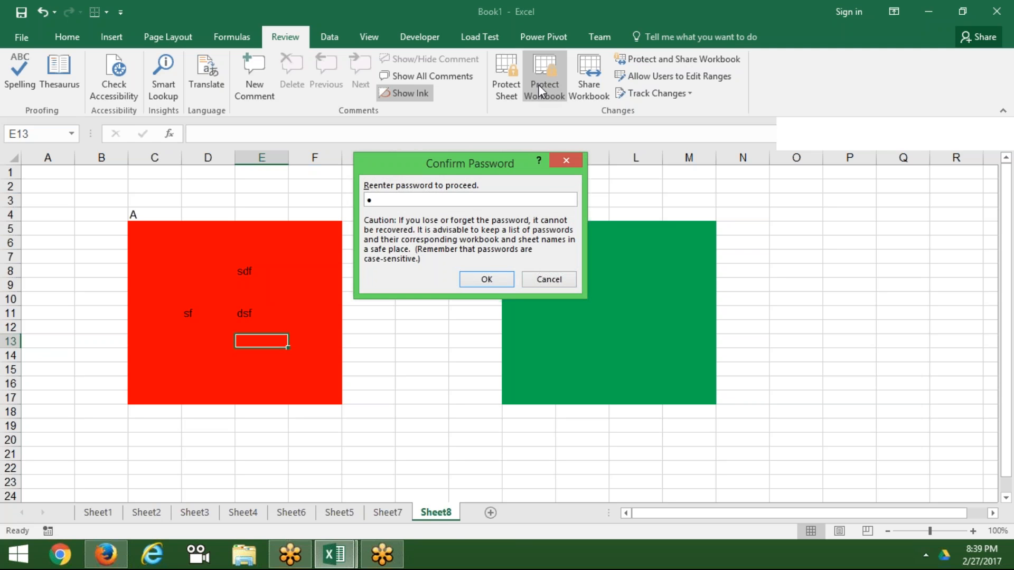
key("Return")
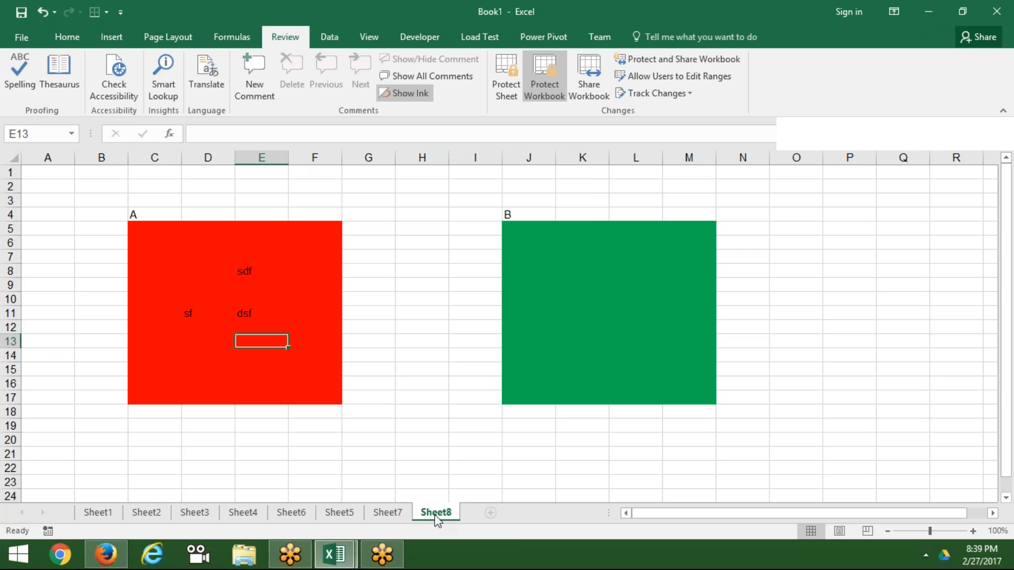
- Examine which sheet management commands Sheet8 still offers with the workbook structure protected
right_click(436, 520)
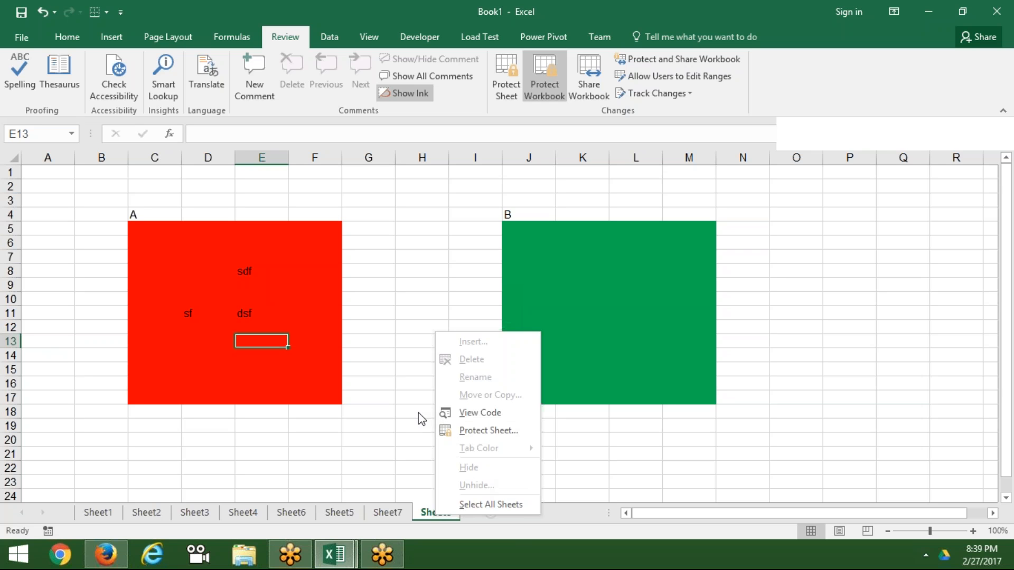
key("Escape")
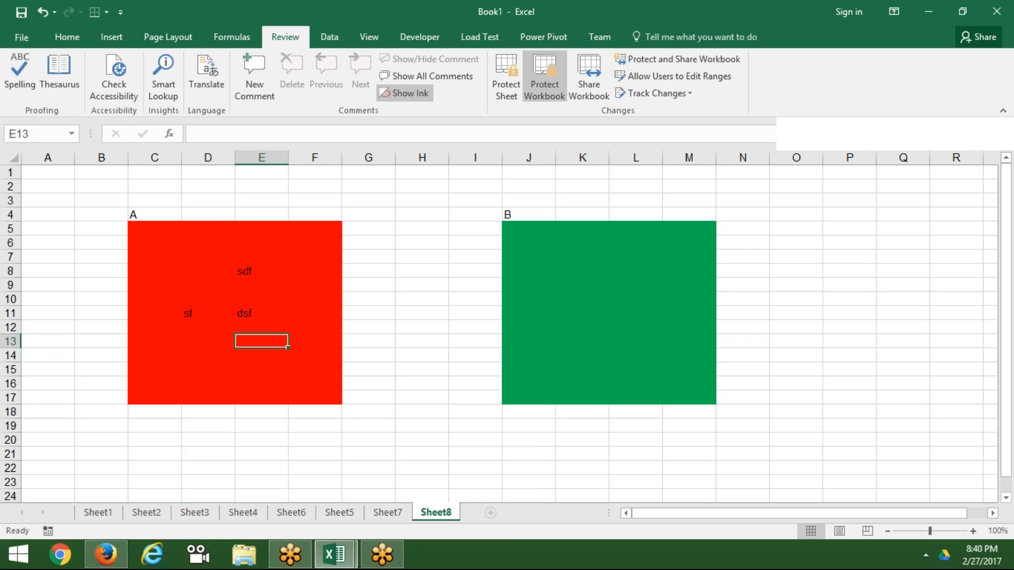
right_click(444, 515)
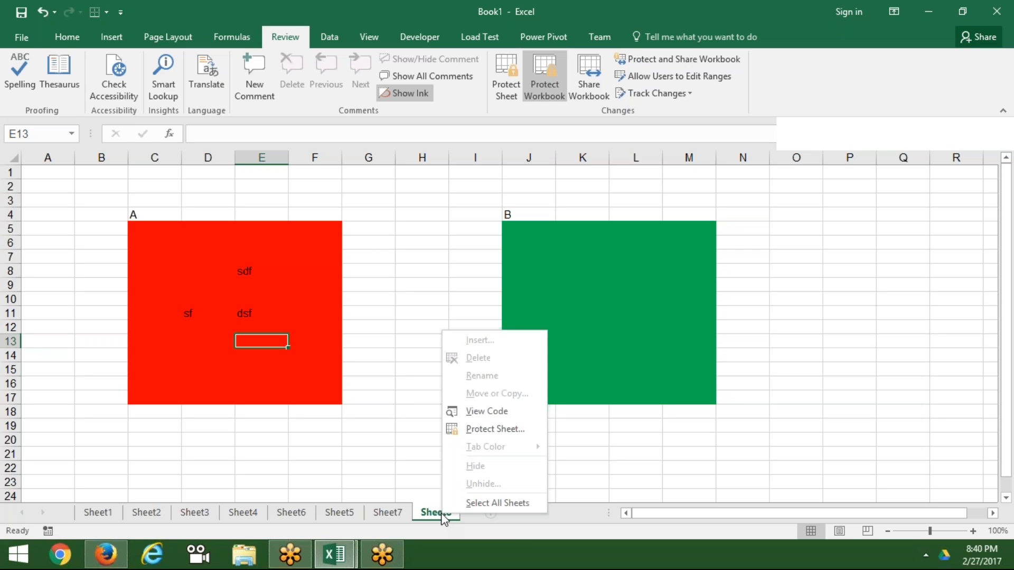
left_click(391, 466)
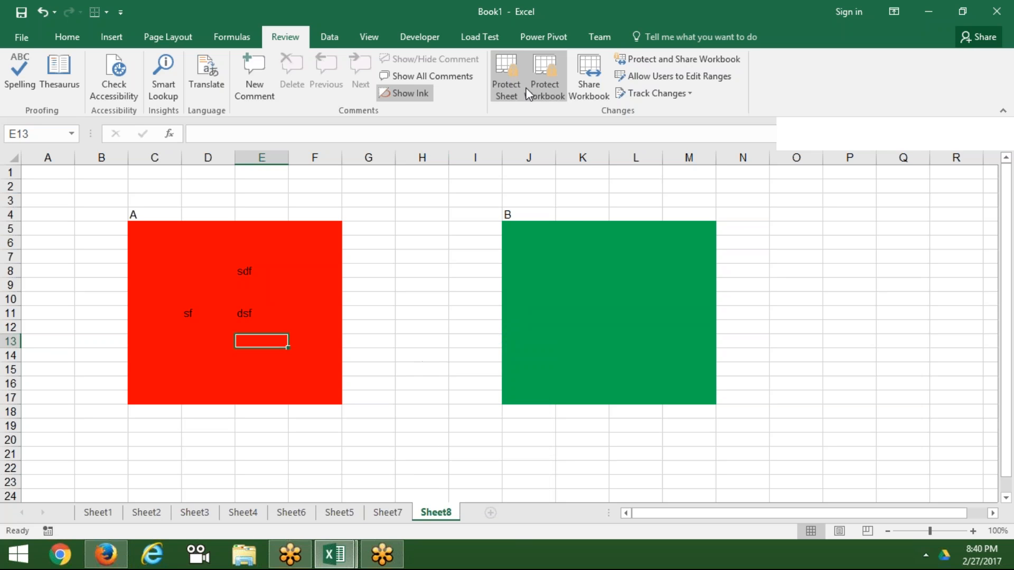
- Unprotect the workbook structure by entering the workbook password
left_click(555, 90)
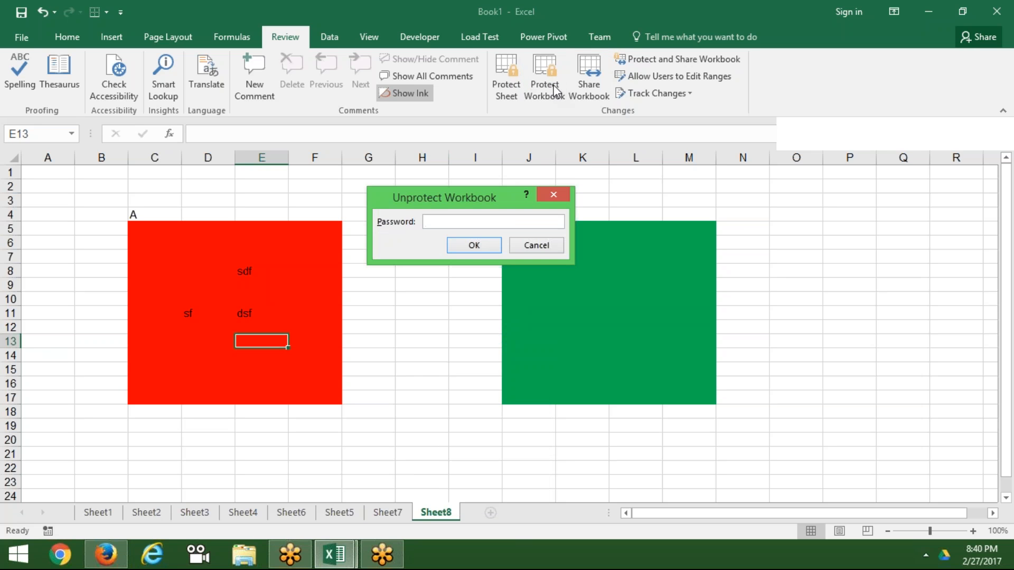
type("1")
key("Return")
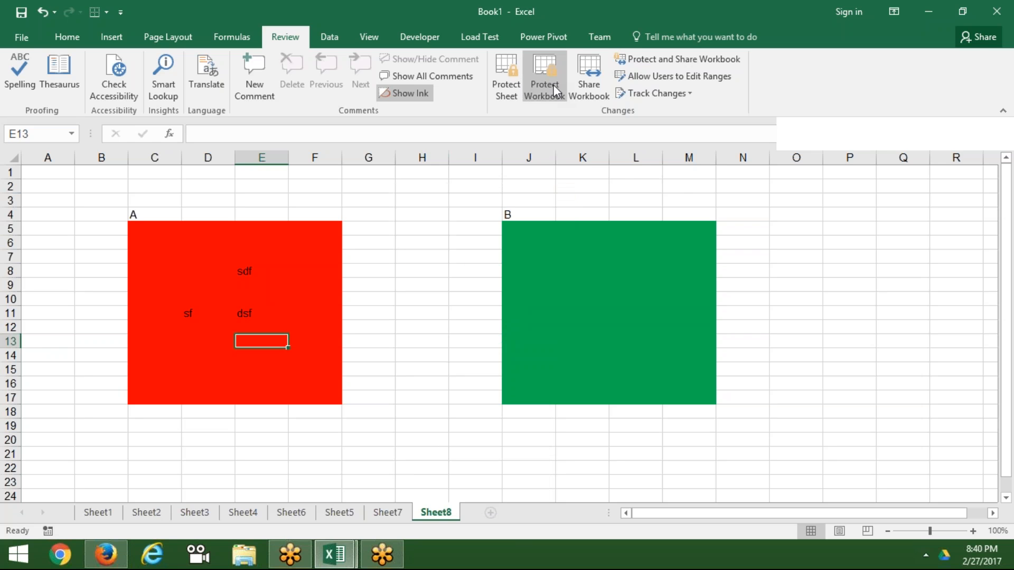
left_click(553, 84)
type("1")
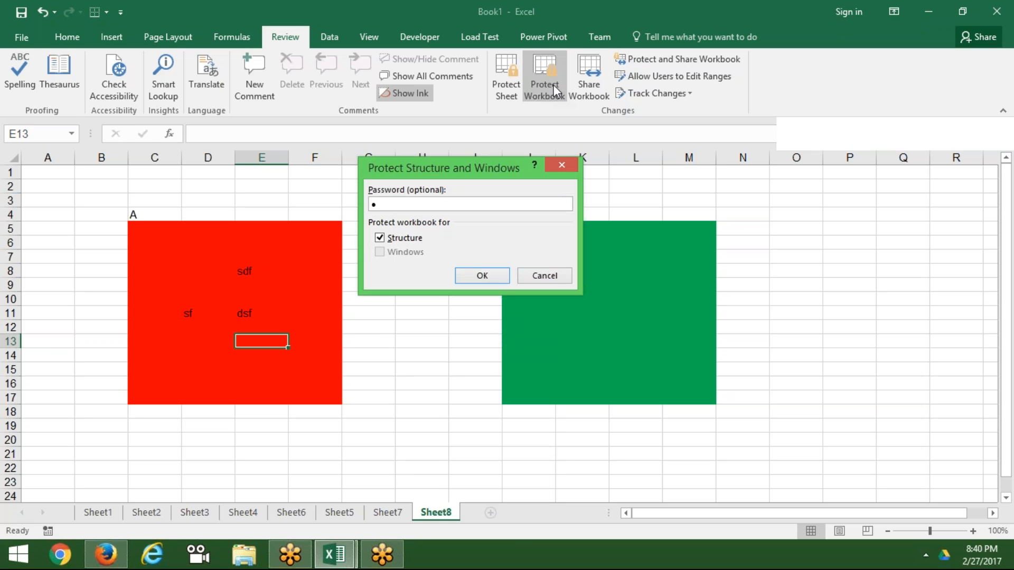
key("Return")
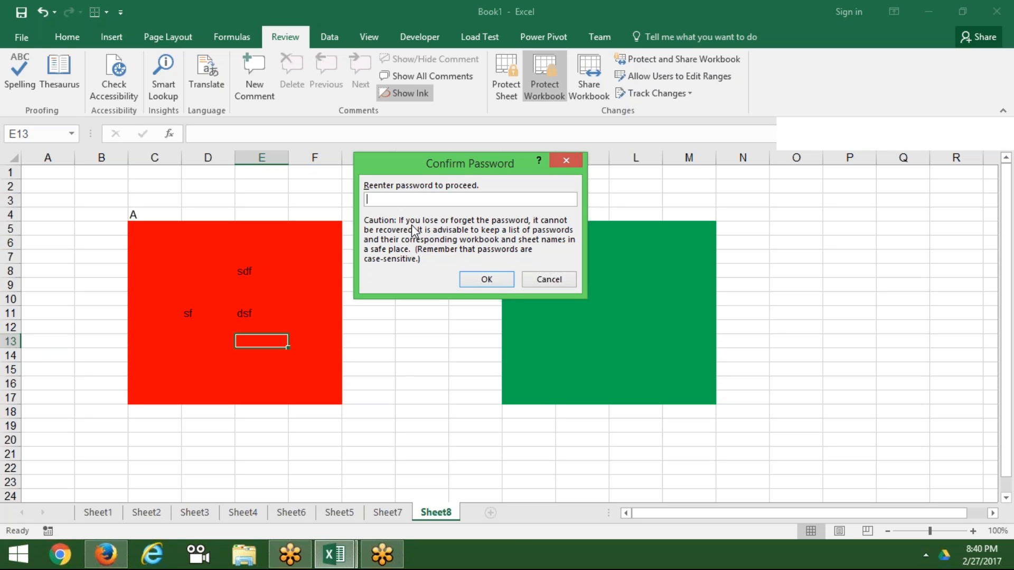
left_click(530, 277)
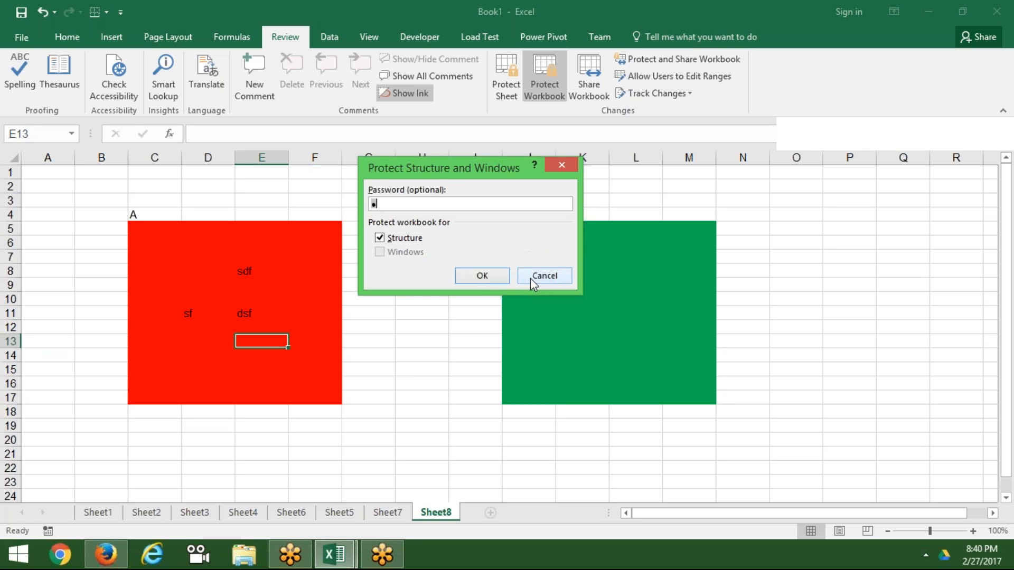
left_click(530, 277)
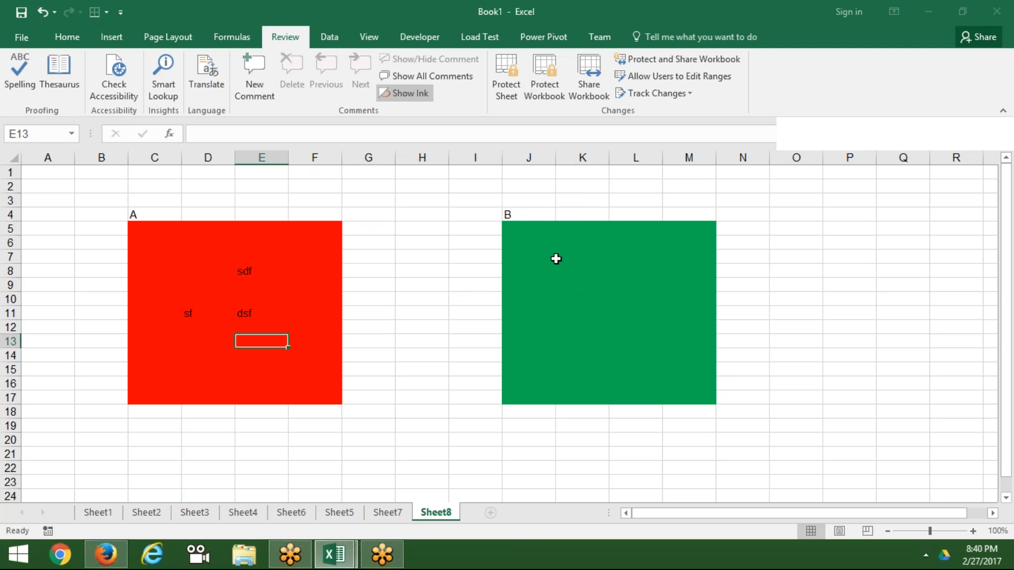
left_click(848, 239)
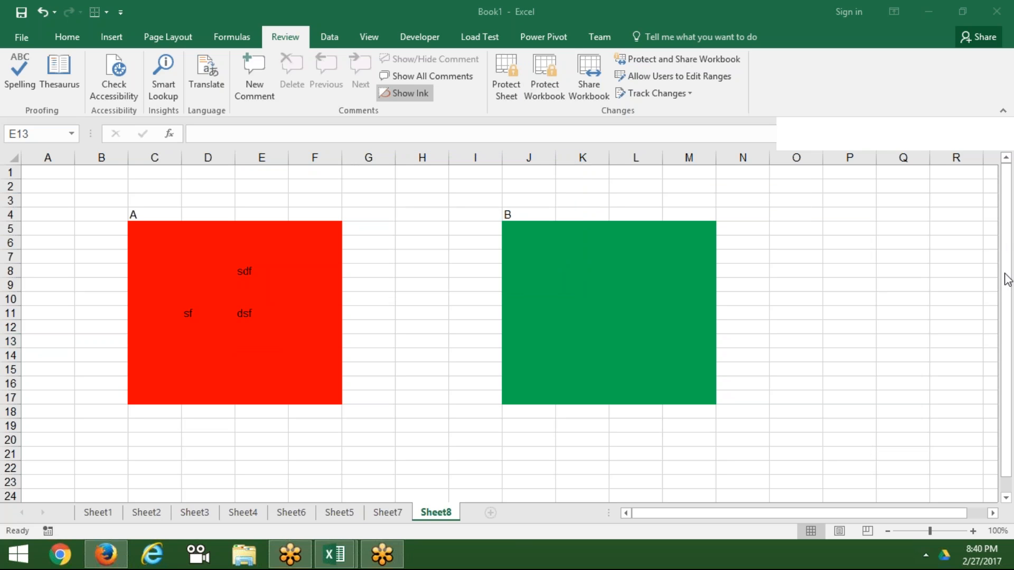
left_click(388, 299)
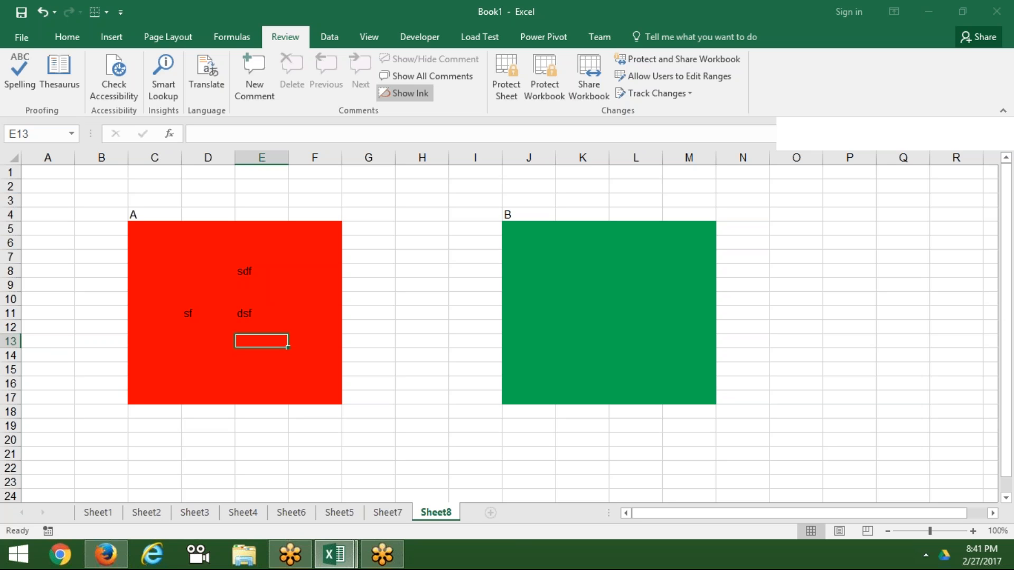
- Examine the permission options for protecting Sheet8, down to Edit objects and Edit scenarios, and leave without protecting the sheet
right_click(442, 517)
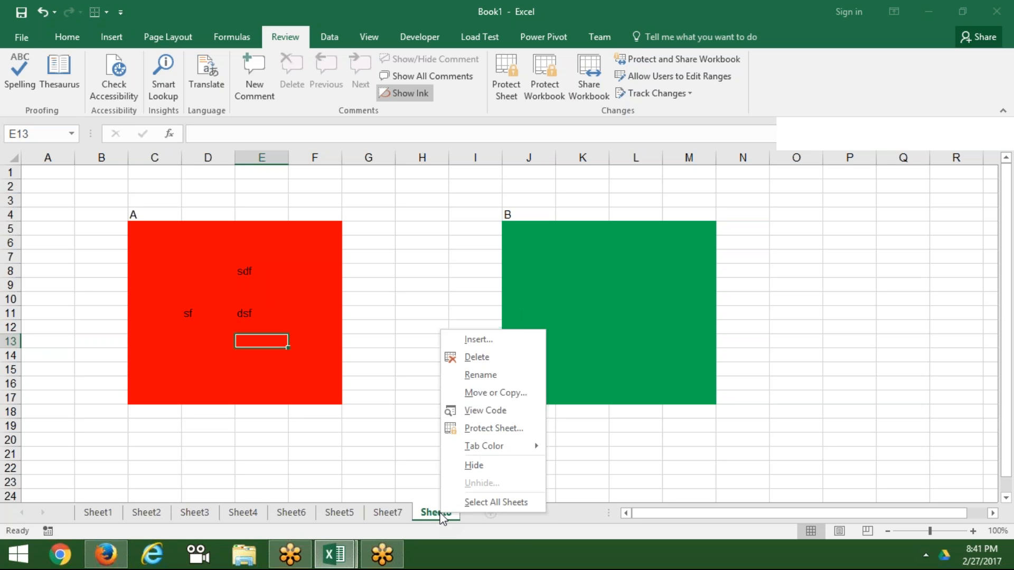
left_click(498, 429)
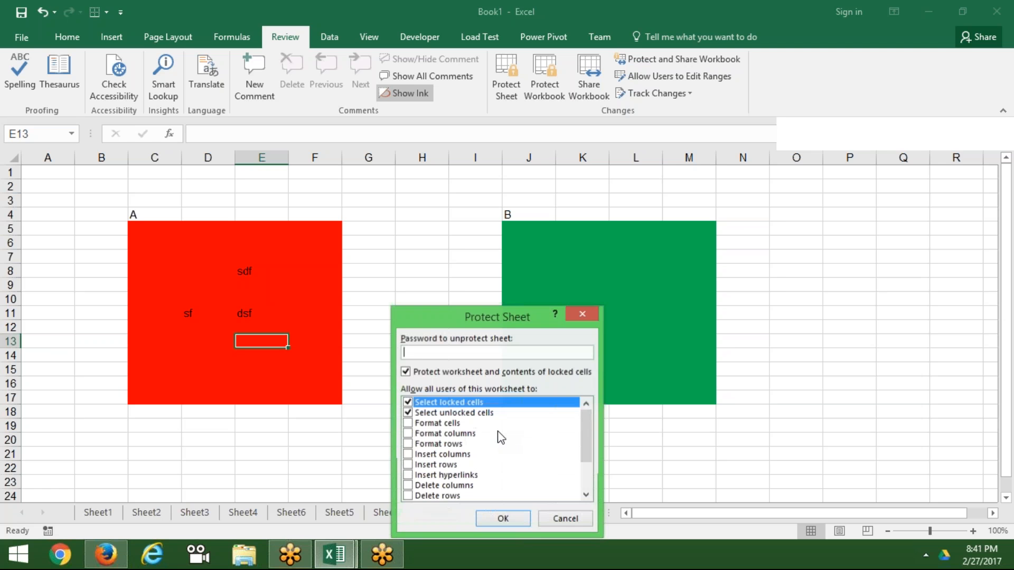
left_click(585, 495)
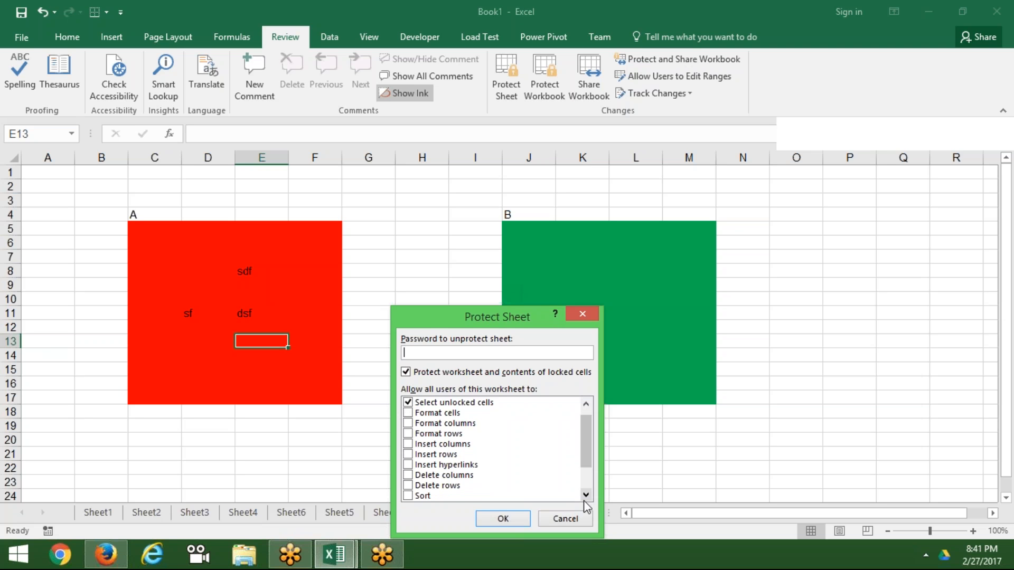
left_click(585, 495)
left_click(586, 495)
left_click(585, 495)
left_click(585, 496)
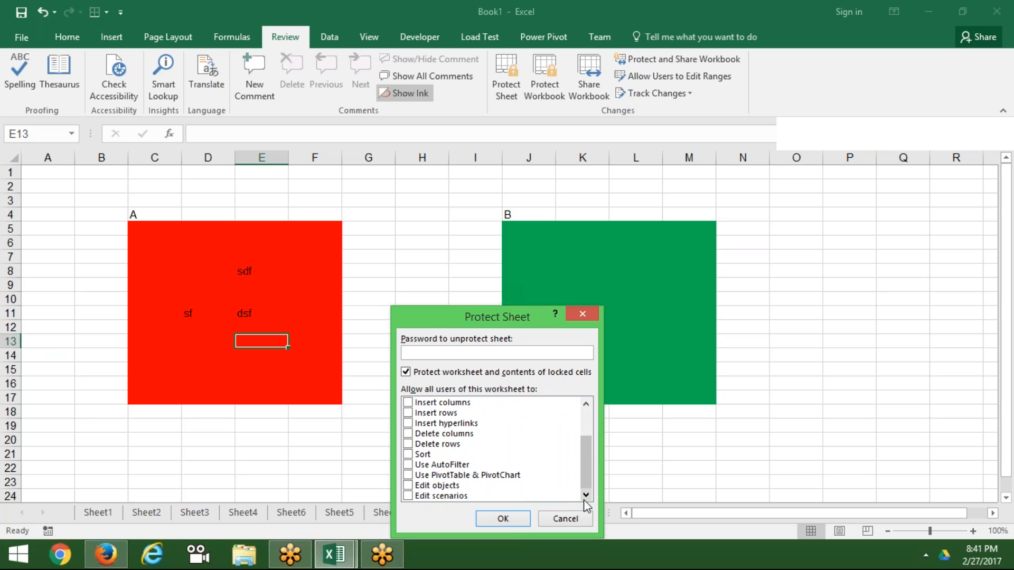
left_click(414, 489)
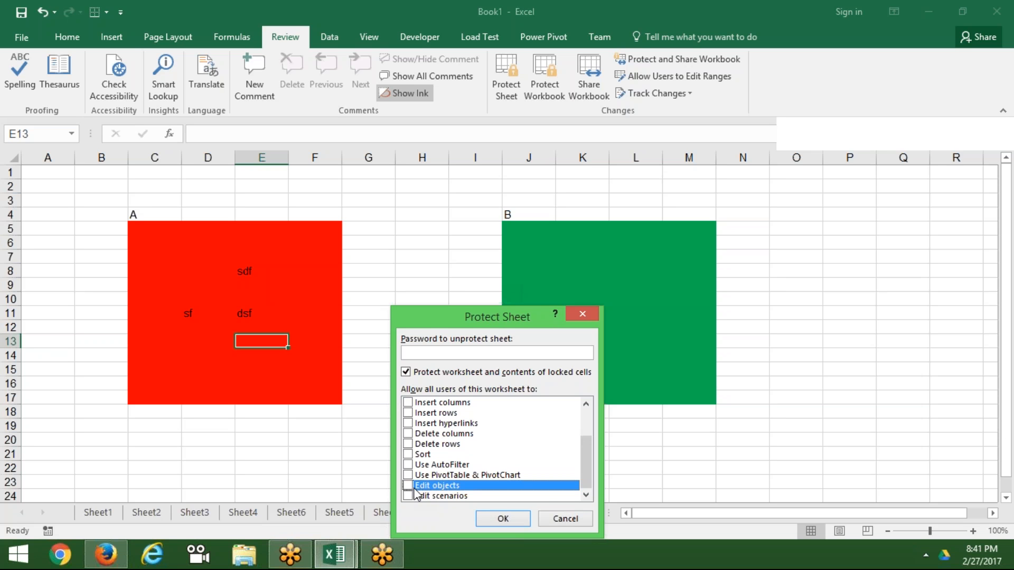
left_click(561, 518)
- Add a new worksheet after Sheet8 and draw a circle about 1.98" by 1.99" over columns E to H
left_click(492, 513)
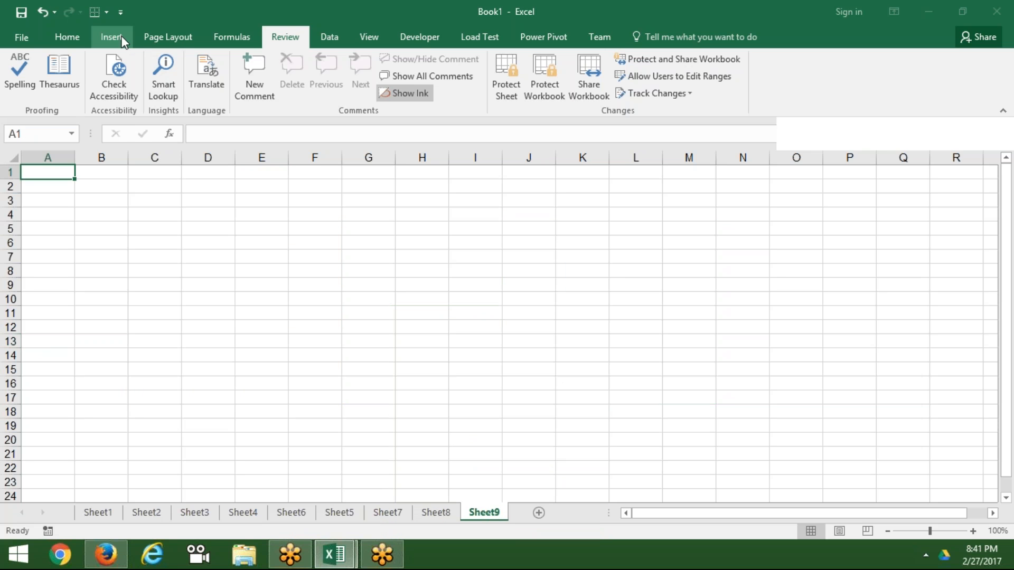
left_click(121, 41)
left_click(242, 92)
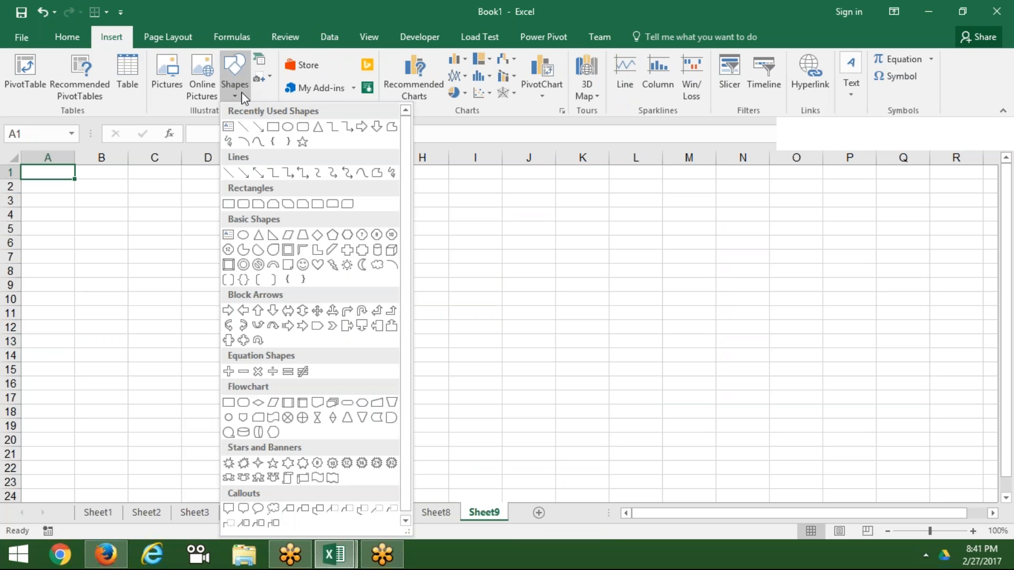
left_click(288, 127)
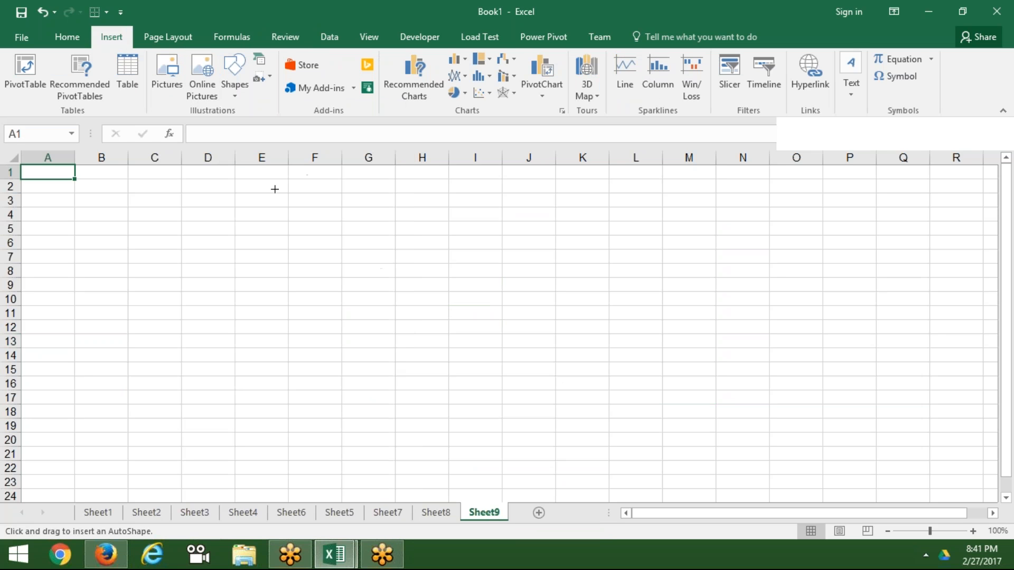
left_click_drag(274, 189, 416, 329)
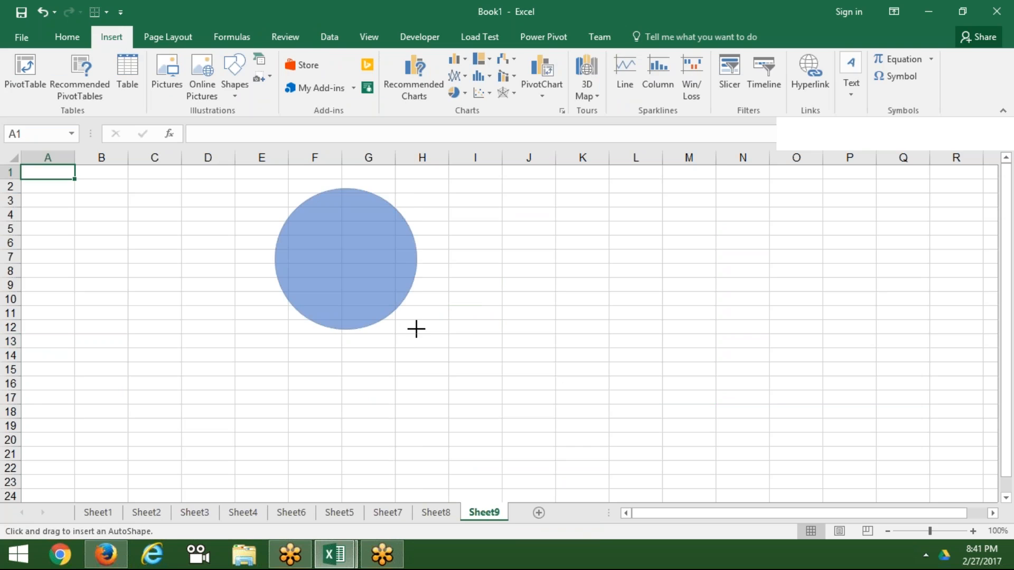
left_click(528, 369)
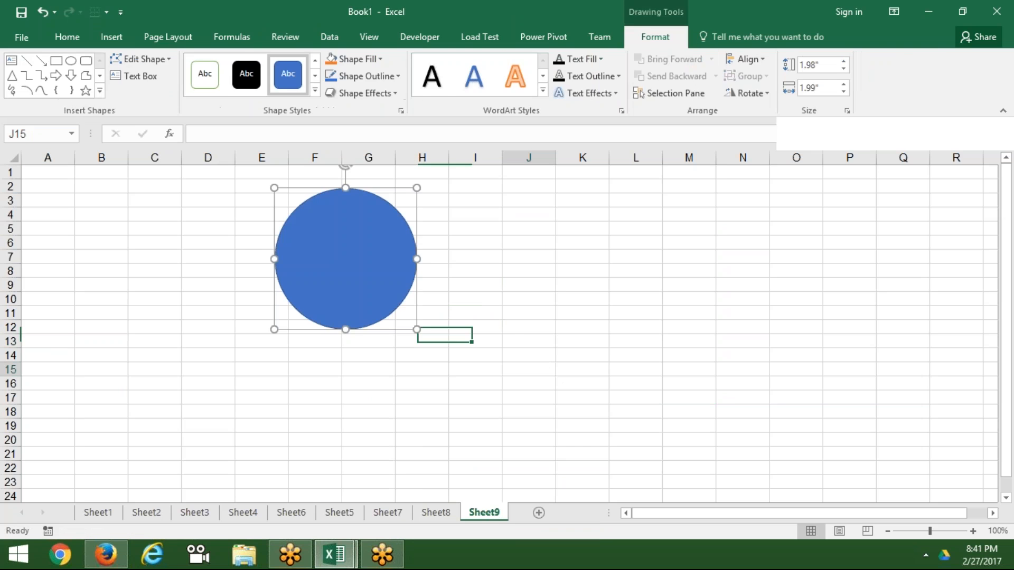
- Protect Sheet9 without a password using the default permissions, and try selecting the circle and the cells around it
right_click(490, 517)
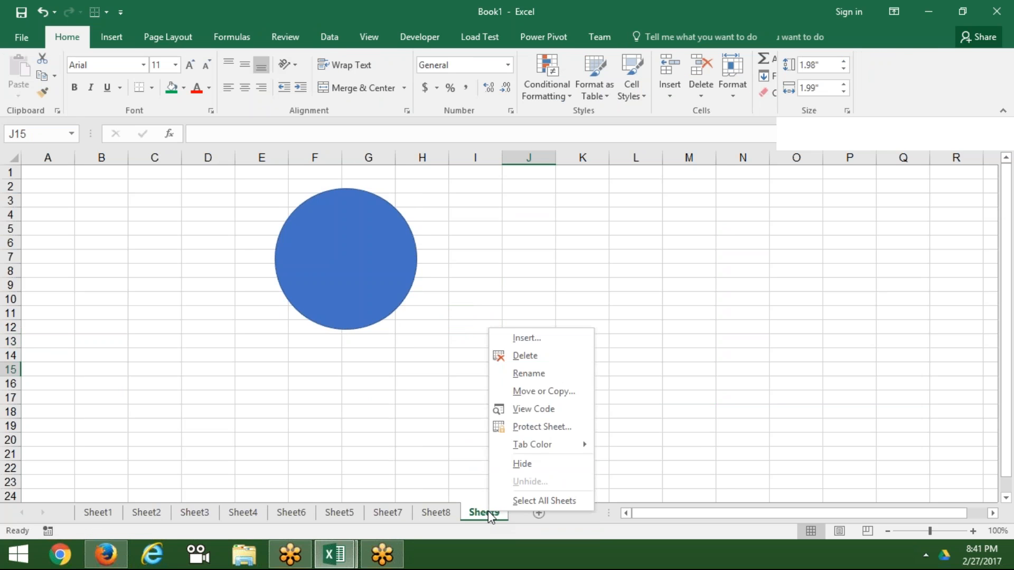
left_click(539, 428)
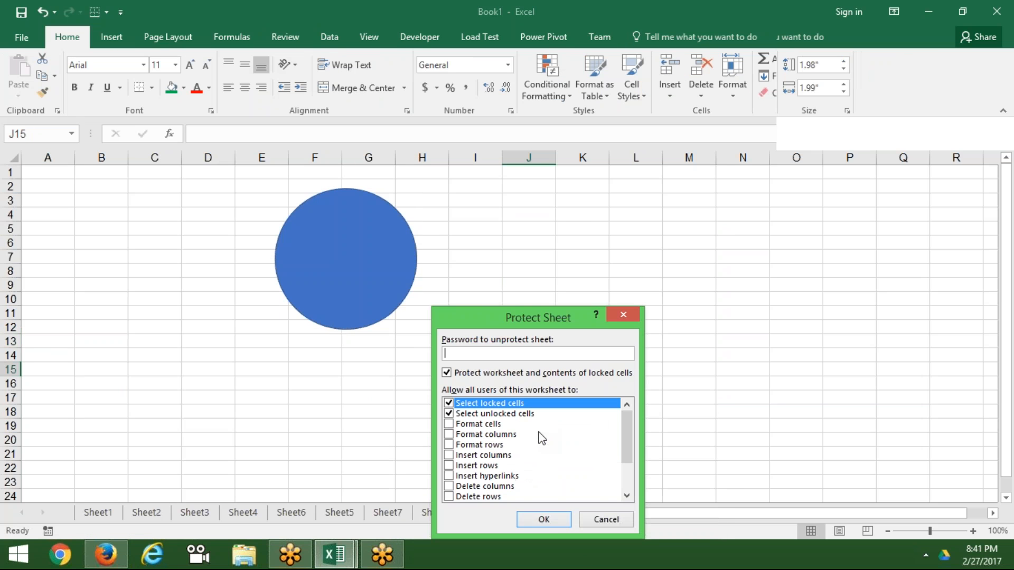
left_click(558, 524)
left_click(357, 335)
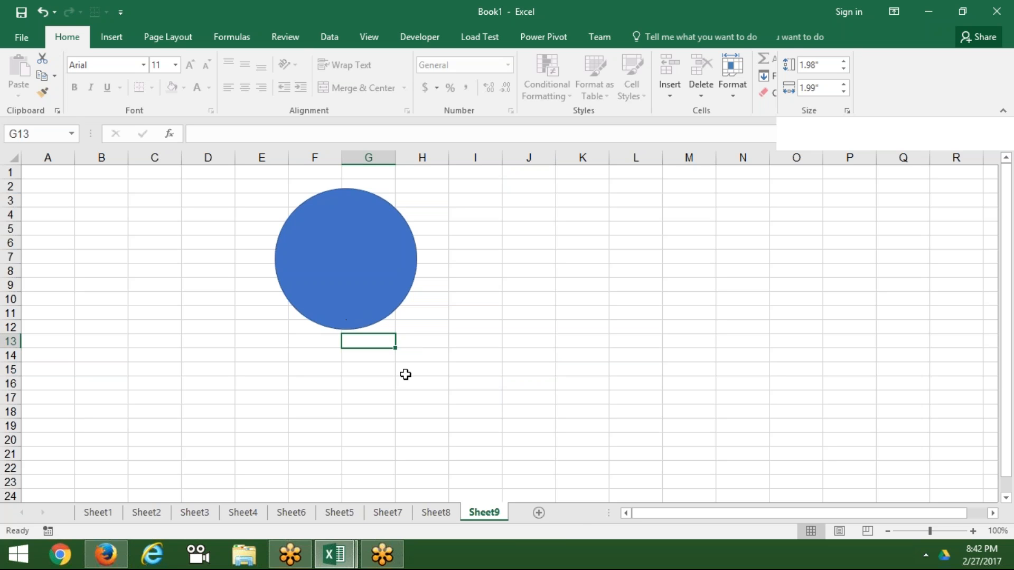
left_click(386, 383)
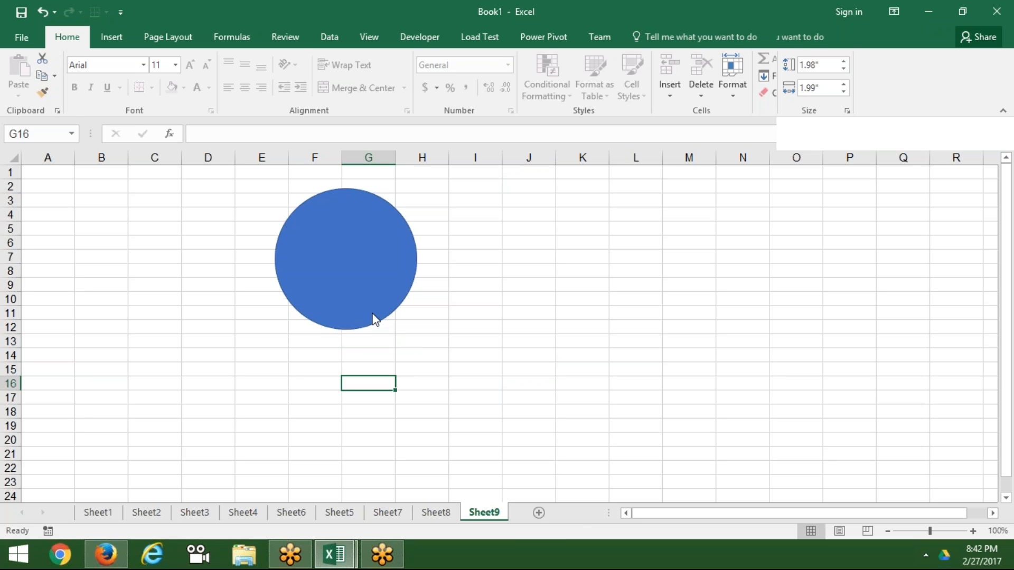
left_click(475, 299)
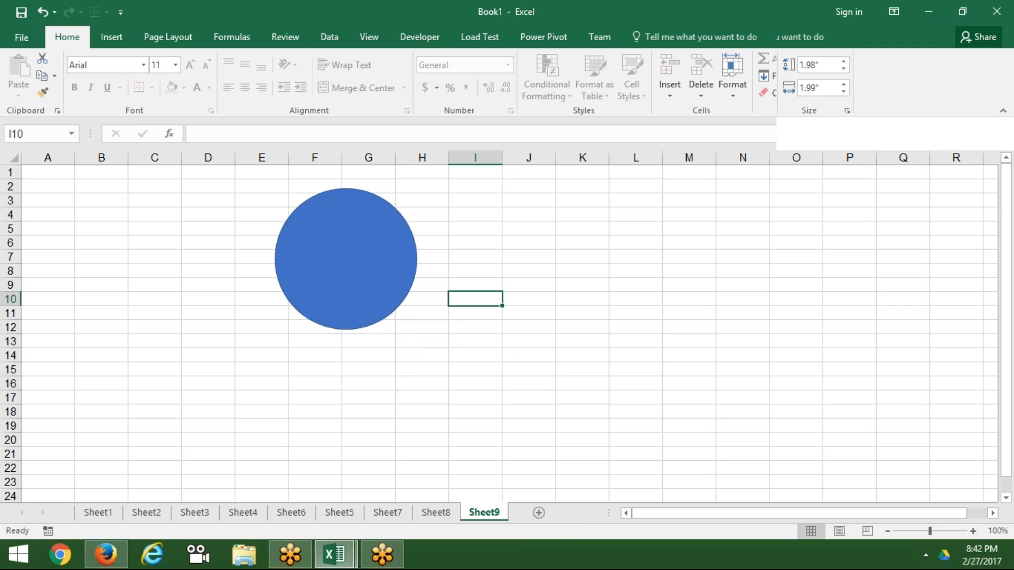
- Unprotect Sheet9 and protect it again without a password, additionally allowing users to edit objects
right_click(497, 519)
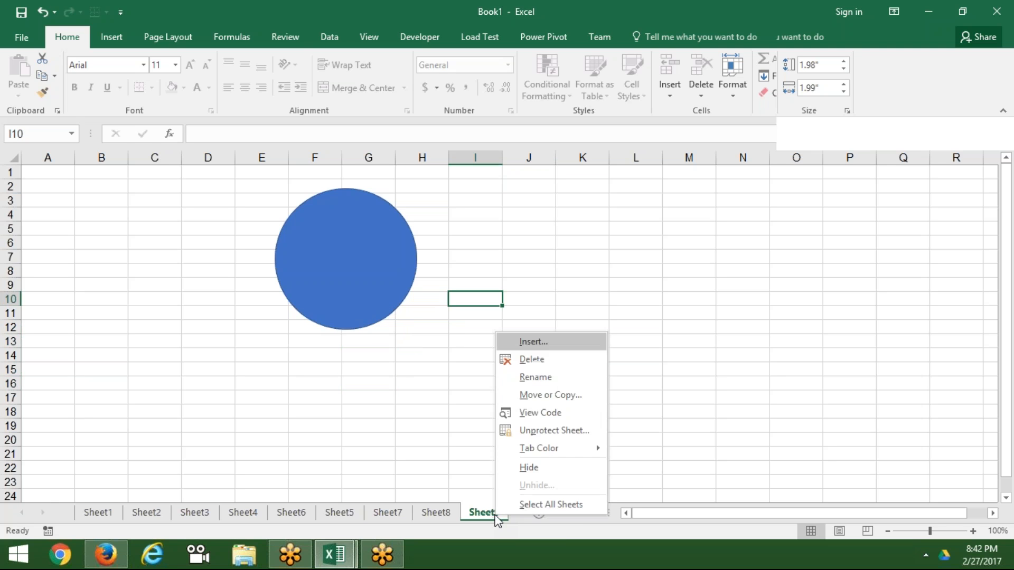
left_click(537, 431)
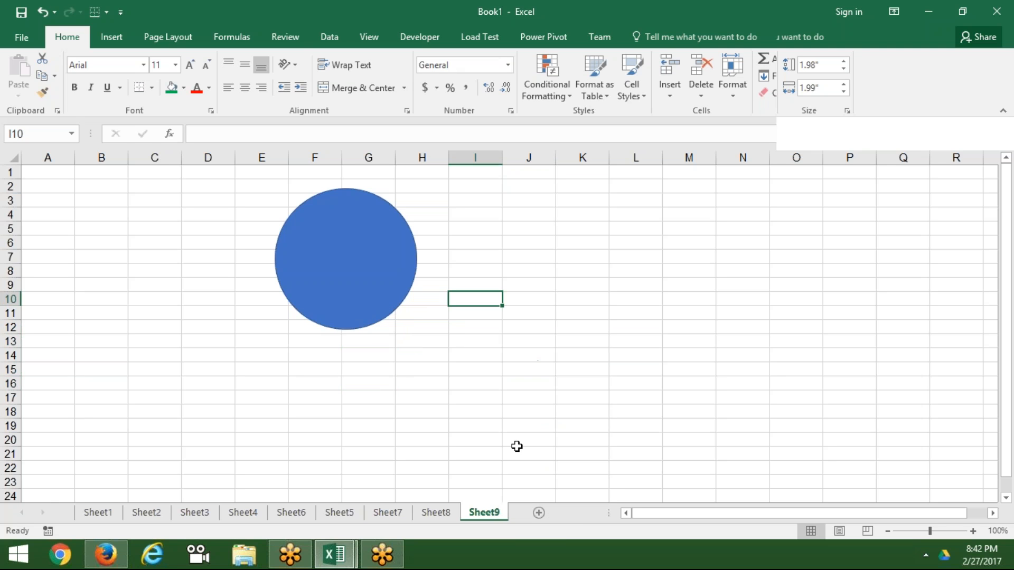
right_click(488, 517)
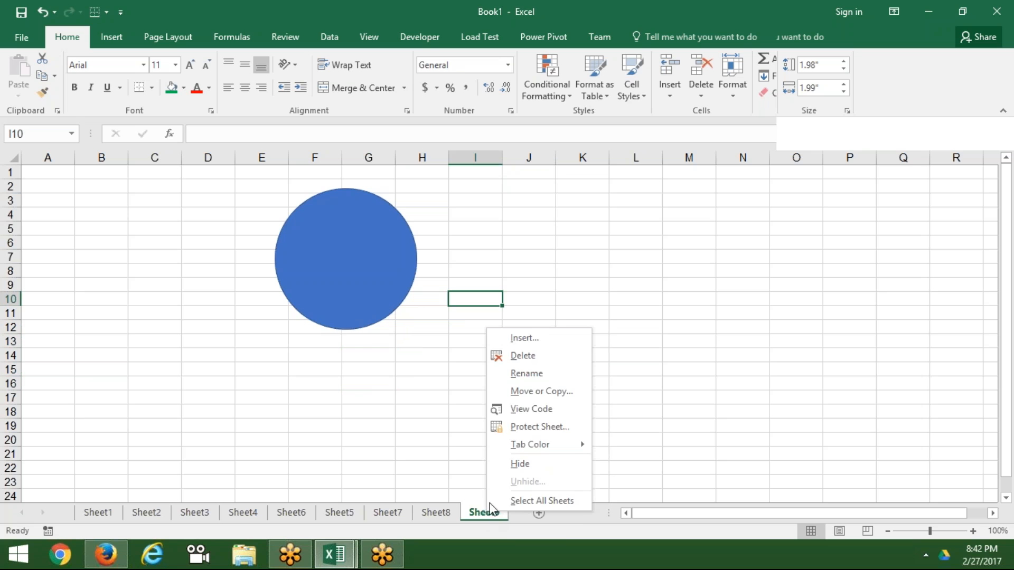
left_click(520, 430)
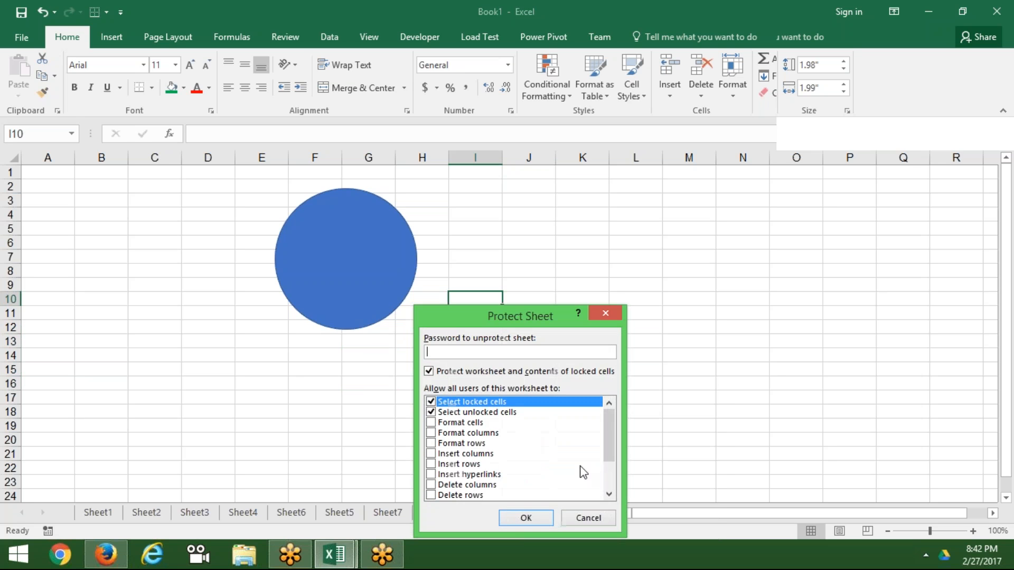
left_click(608, 482)
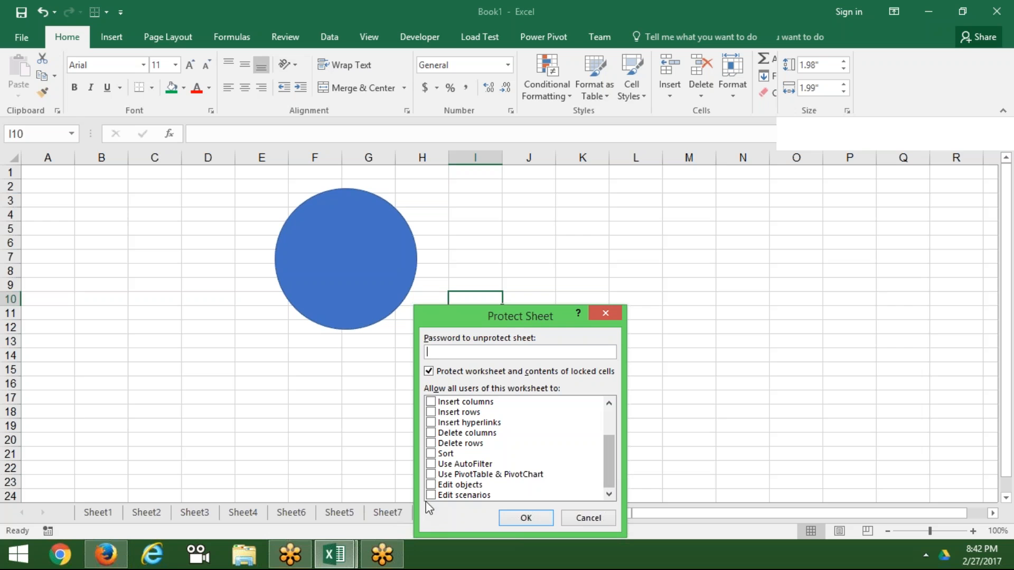
left_click(430, 485)
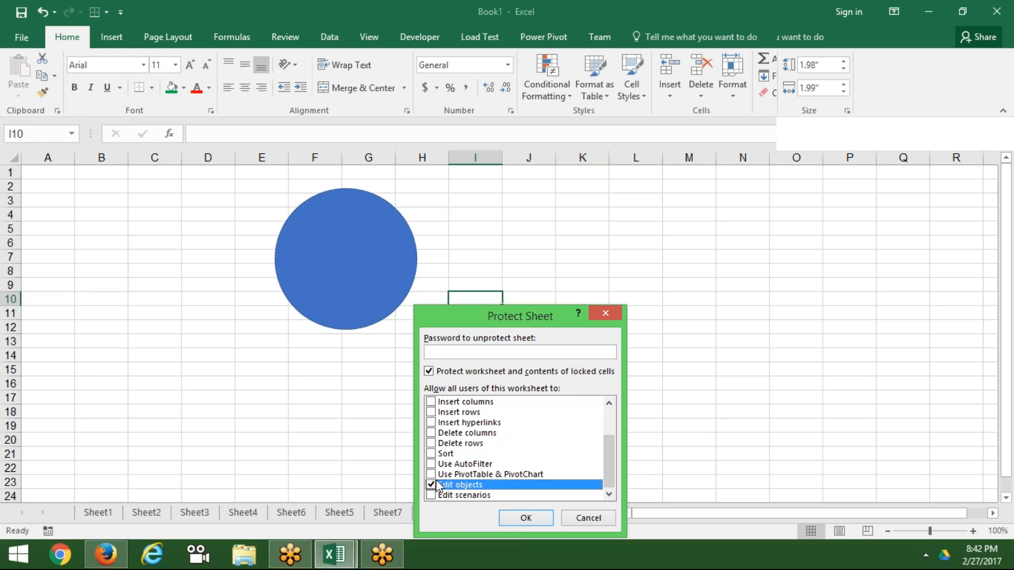
left_click(525, 518)
- Test selecting the circle on the protected Sheet9, and return to a cell below it
key("Down")
key("Down")
key("Down")
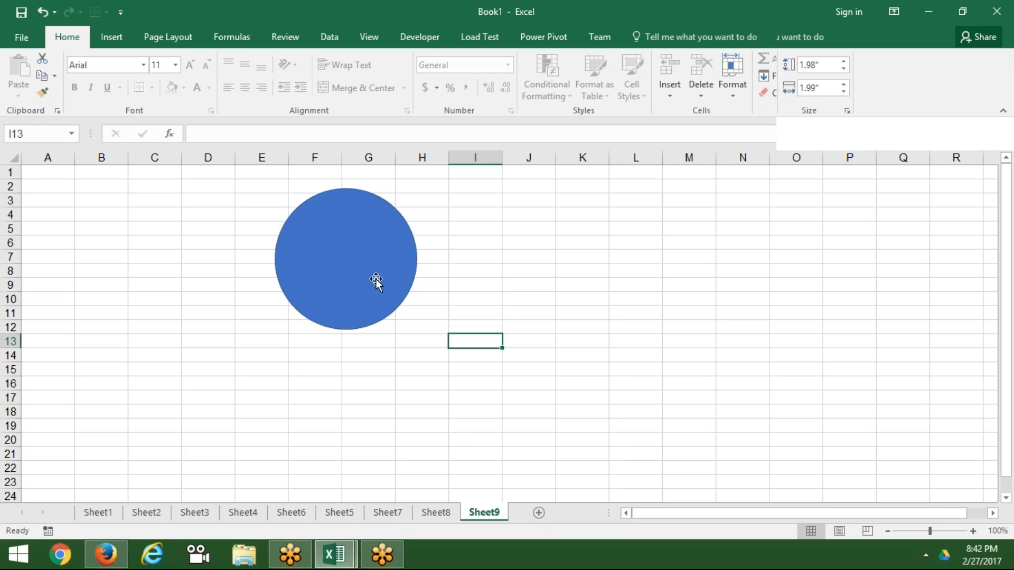
left_click(375, 279)
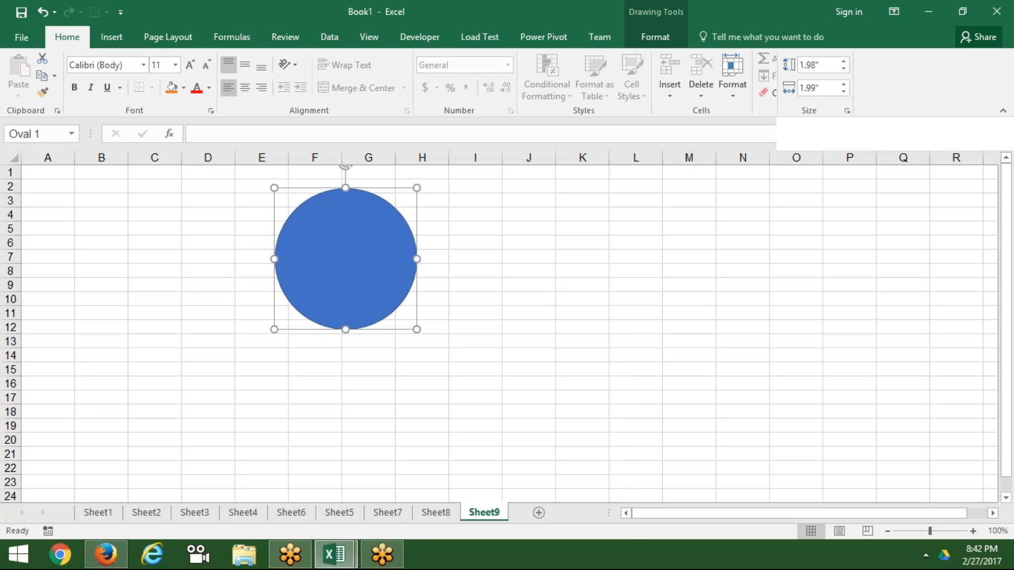
left_click(377, 353)
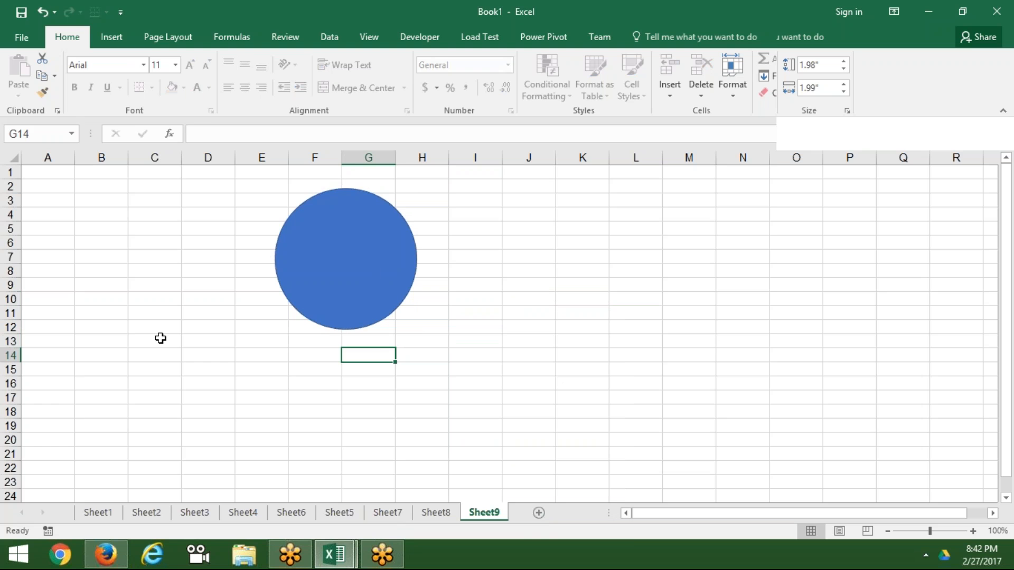
- Start saving Book1 under Save As in the Documents folder and open the General Options for the file
left_click(21, 36)
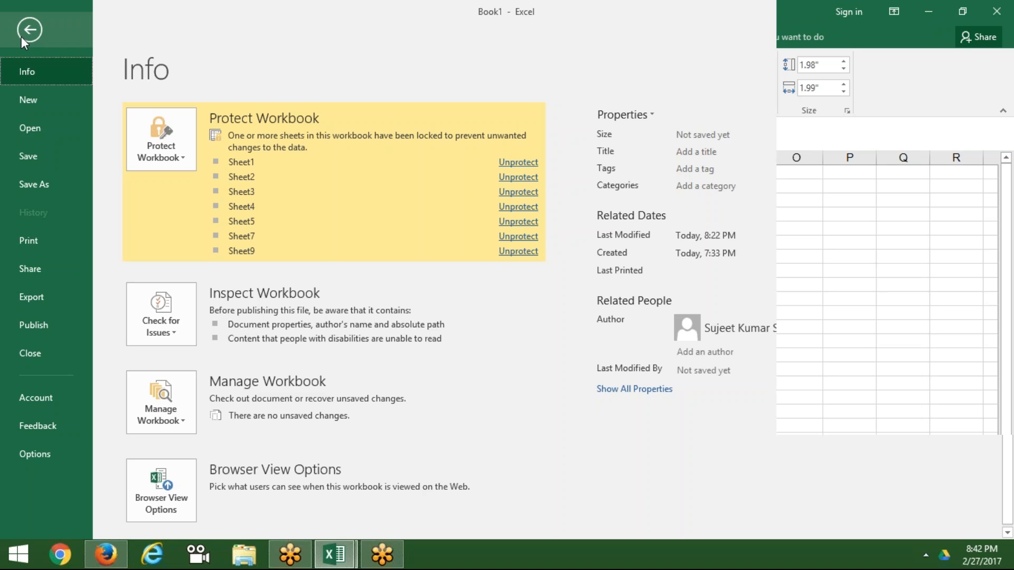
left_click(35, 177)
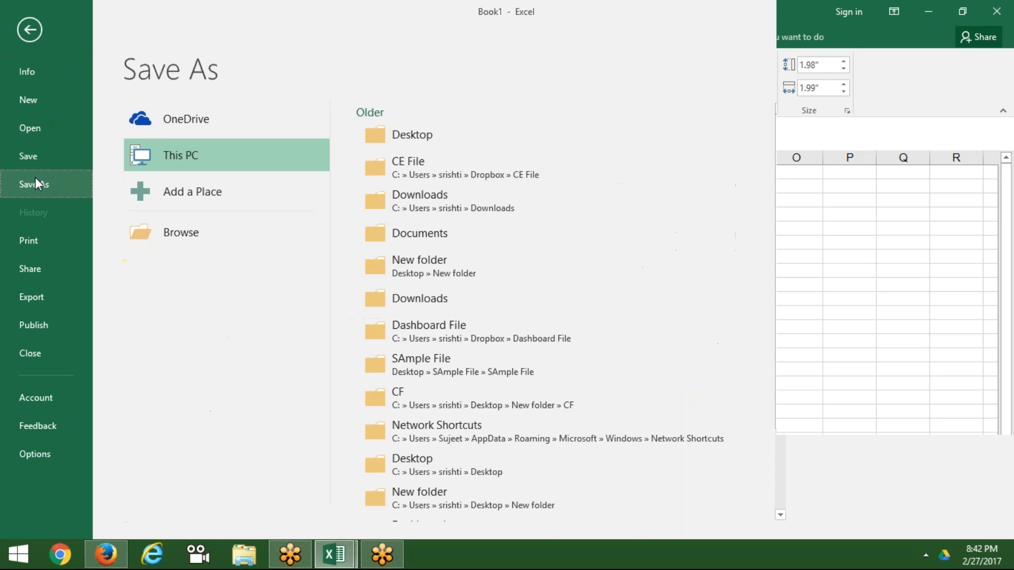
left_click(225, 228)
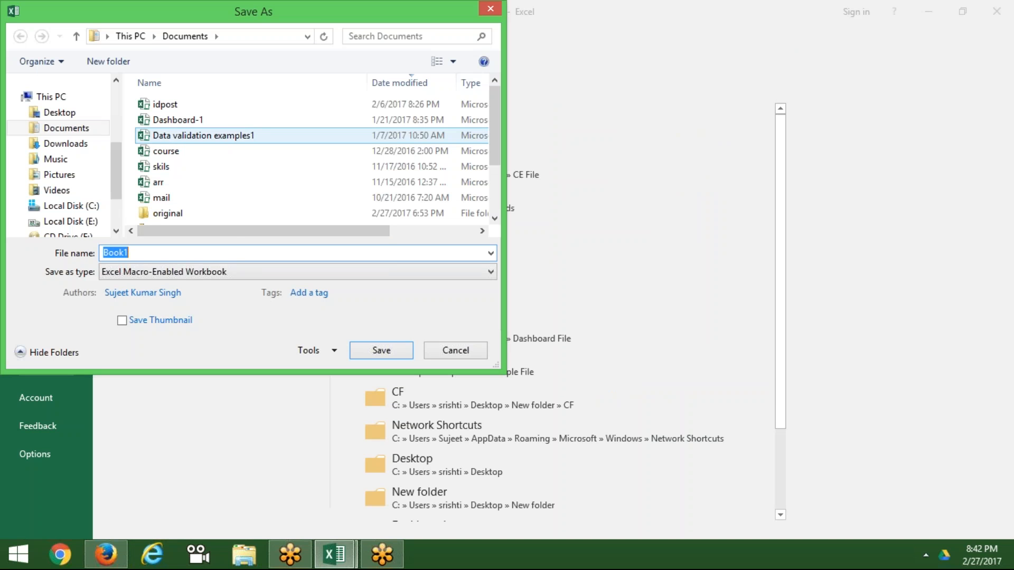
left_click(336, 356)
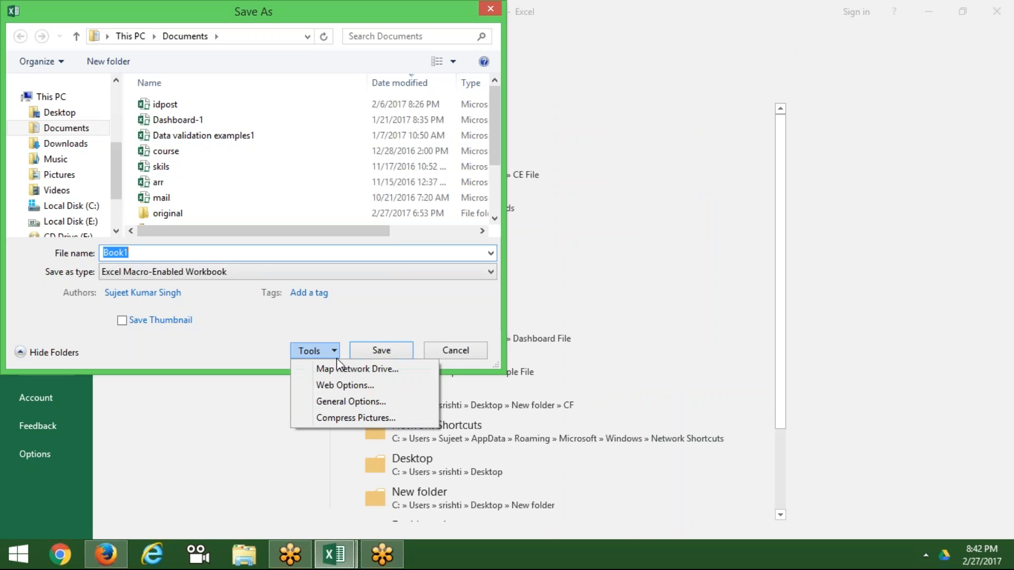
left_click(342, 406)
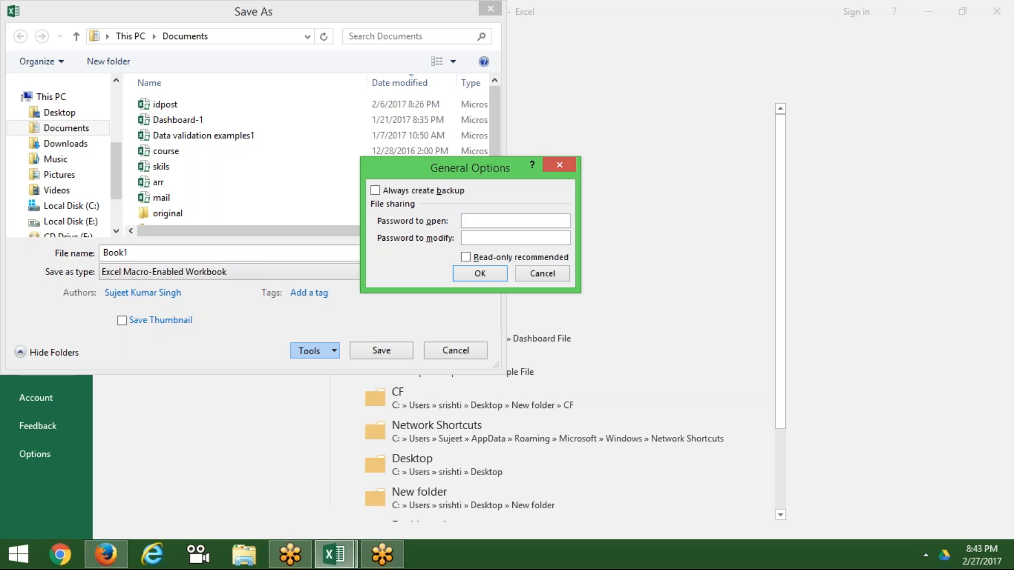
- Enter a password to open and a password to modify the workbook, and confirm both passwords
left_click(483, 258)
left_click(484, 220)
left_click(478, 241)
left_click(464, 221)
type("1")
left_click(473, 237)
type("1")
left_click(477, 276)
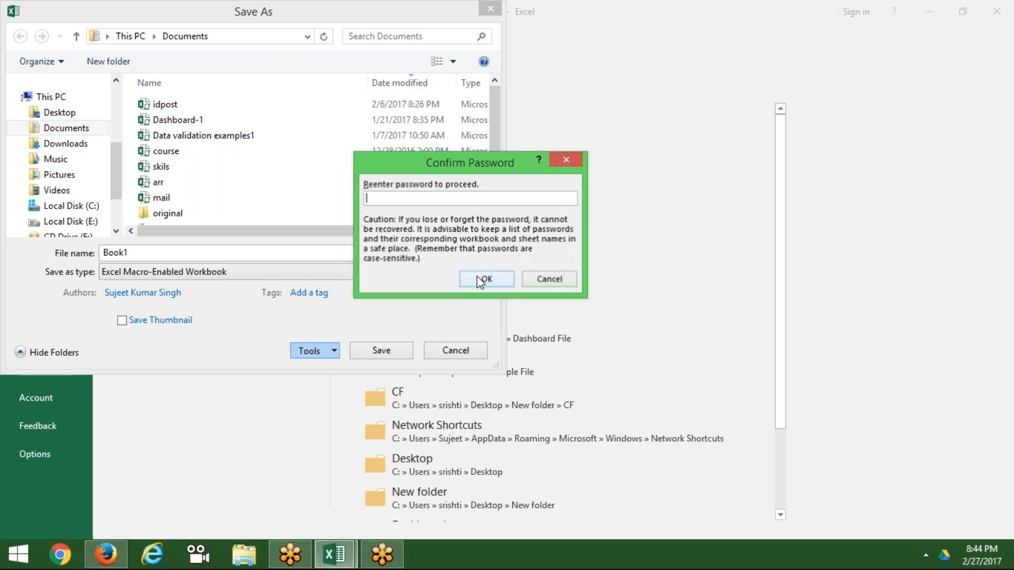
type("1")
left_click(477, 277)
type("1")
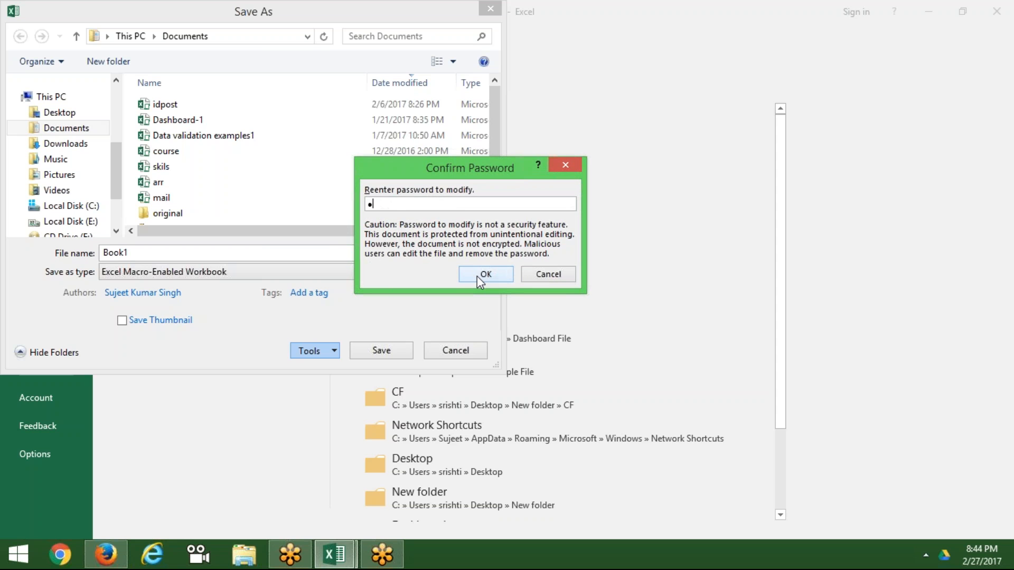
left_click(477, 275)
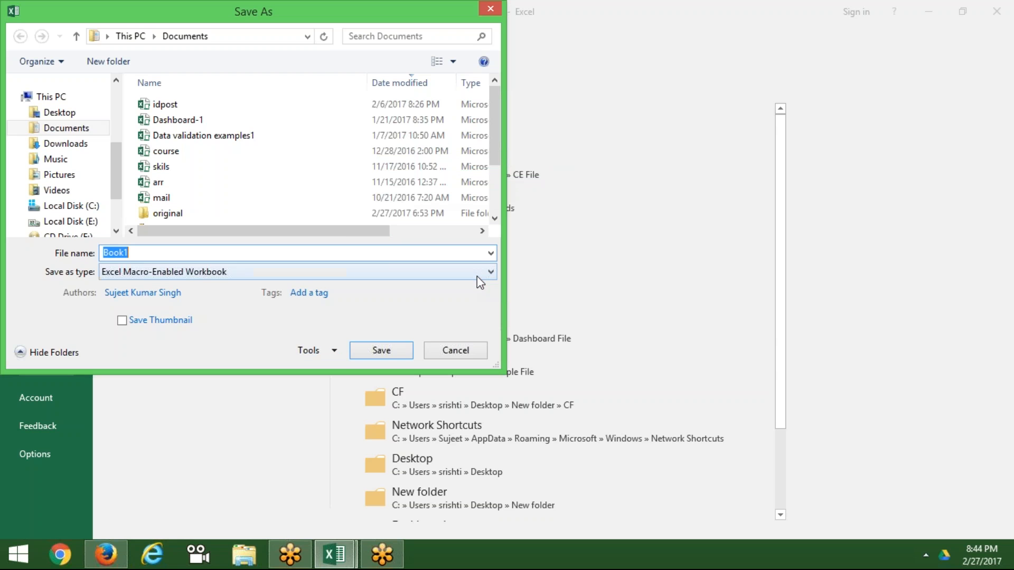
- Save Book1 to the Desktop as an Excel Macro-Enabled Workbook and close it
left_click(69, 114)
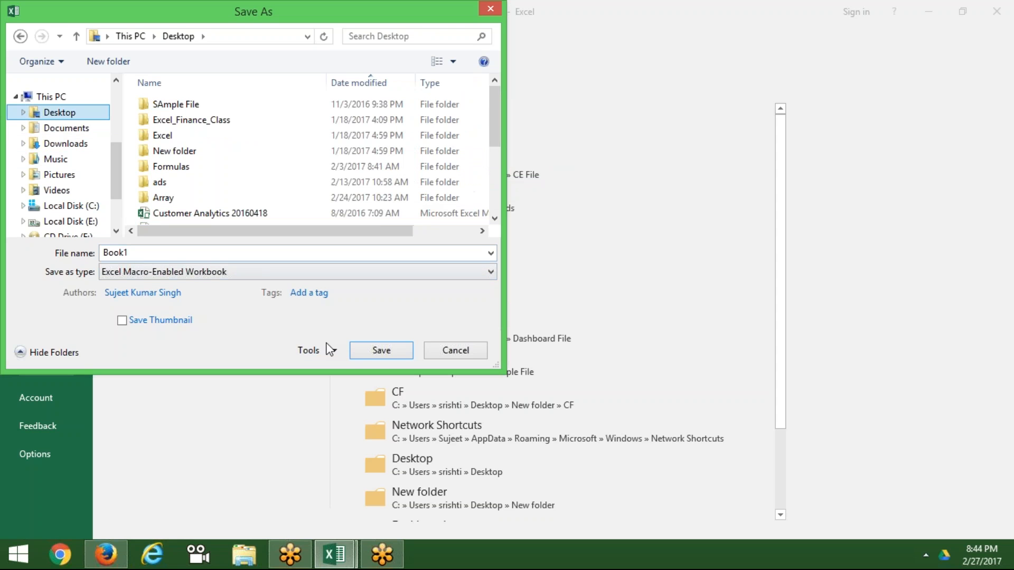
left_click(358, 350)
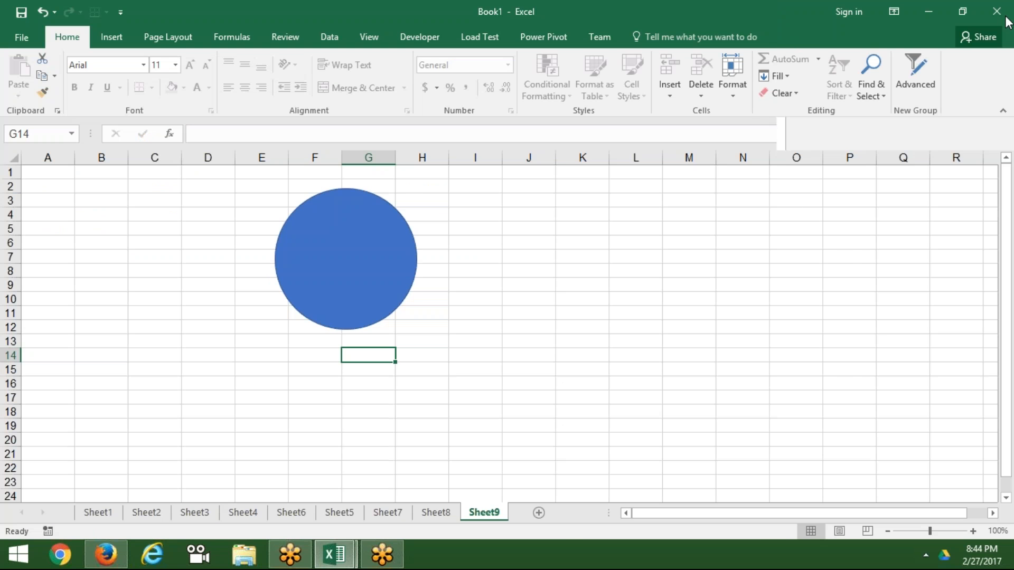
left_click(1006, 21)
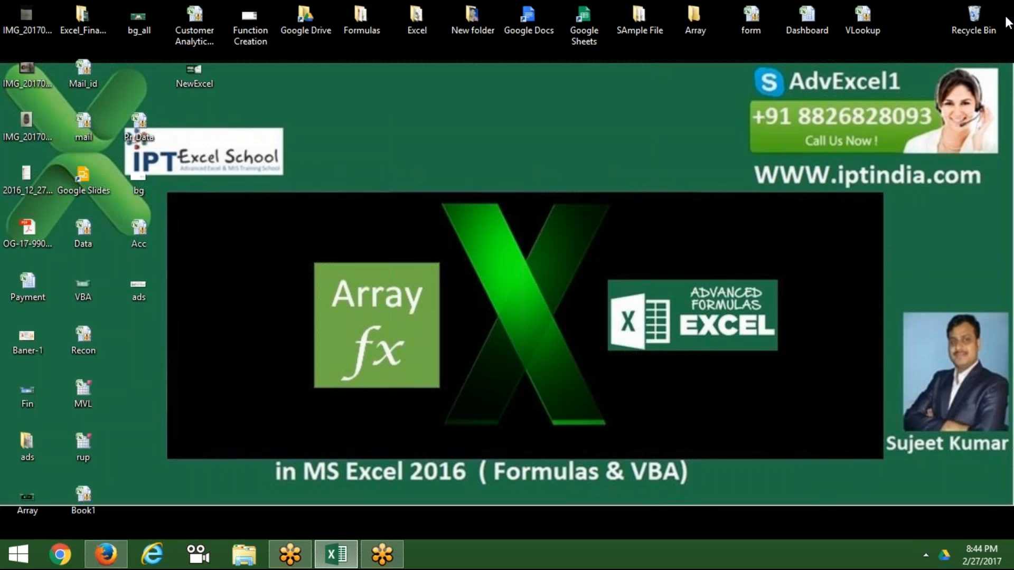
- Reopen Book1 from the recent files through the IPT-Jan workbook, enter the password to open, and choose read-only access
left_click(337, 556)
left_click(22, 38)
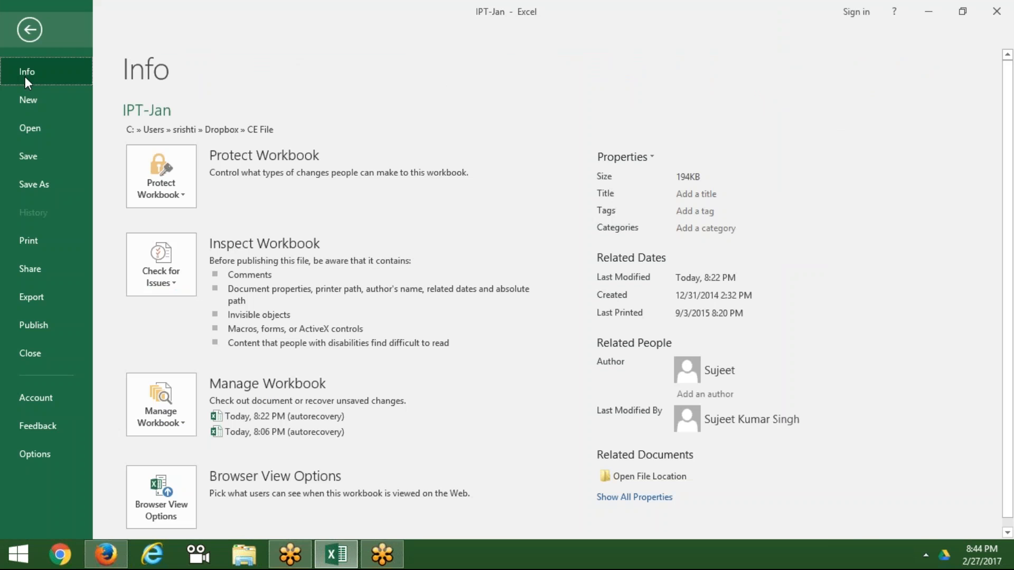
left_click(40, 127)
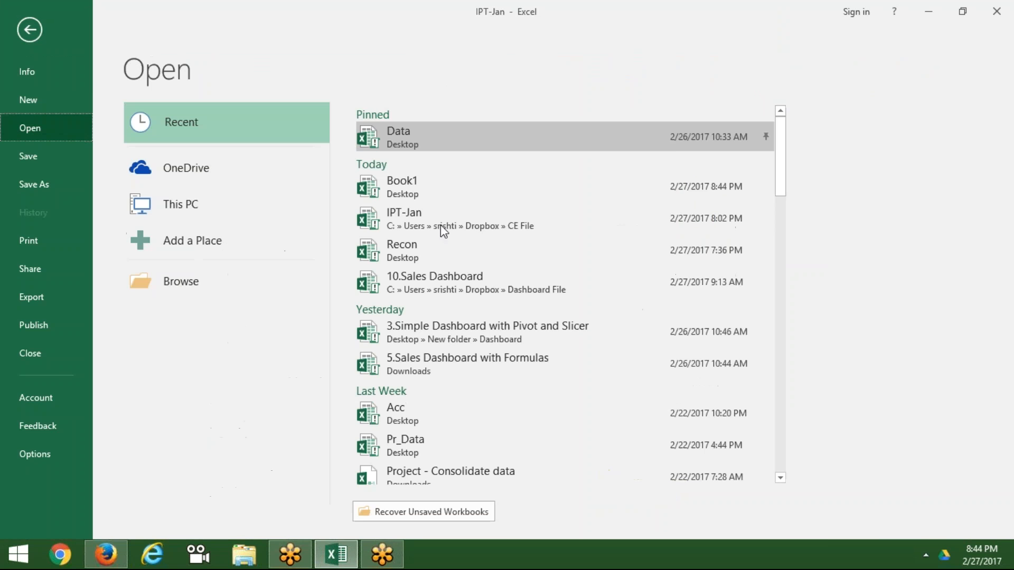
left_click(436, 197)
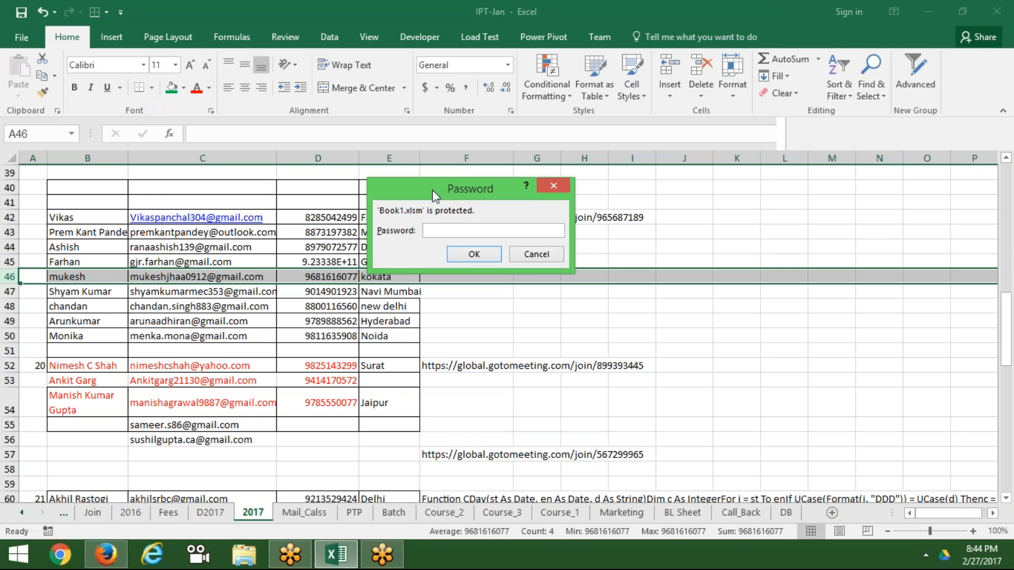
type("1")
key("Return")
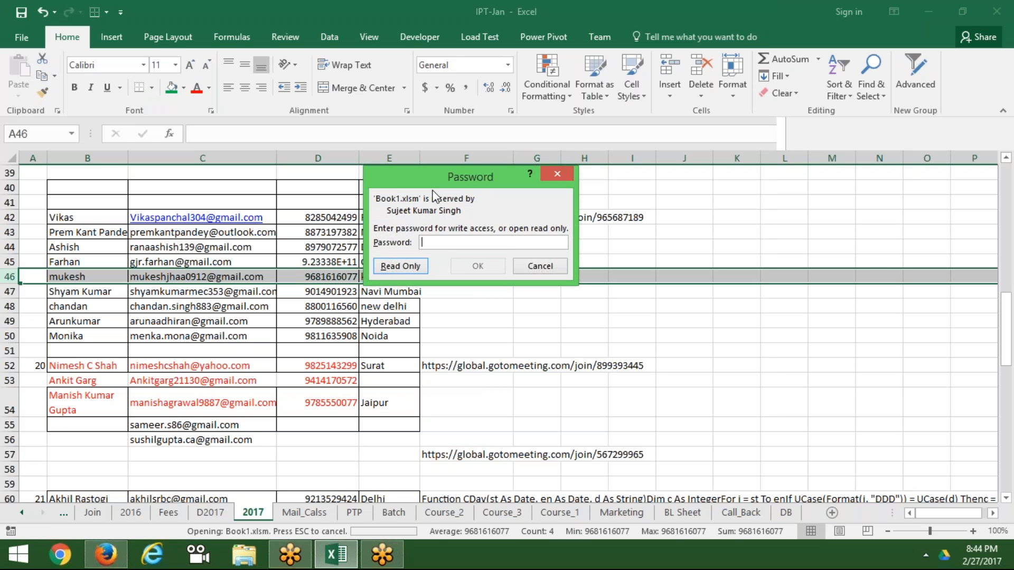
left_click(383, 268)
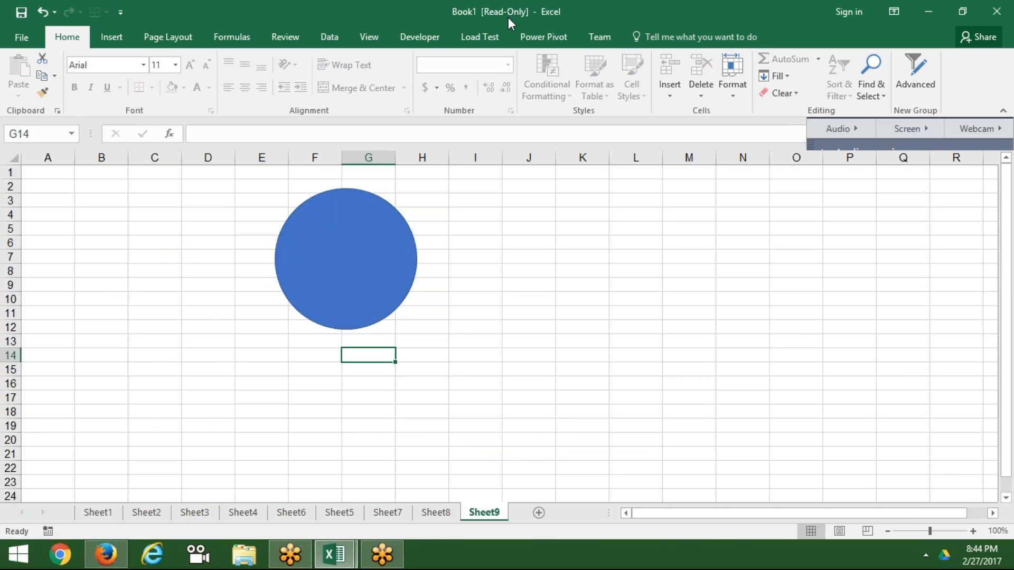
- Try to edit cell J8 on Sheet9 of the read-only Book1, and close the workbook
left_click(520, 269)
double_click(520, 269)
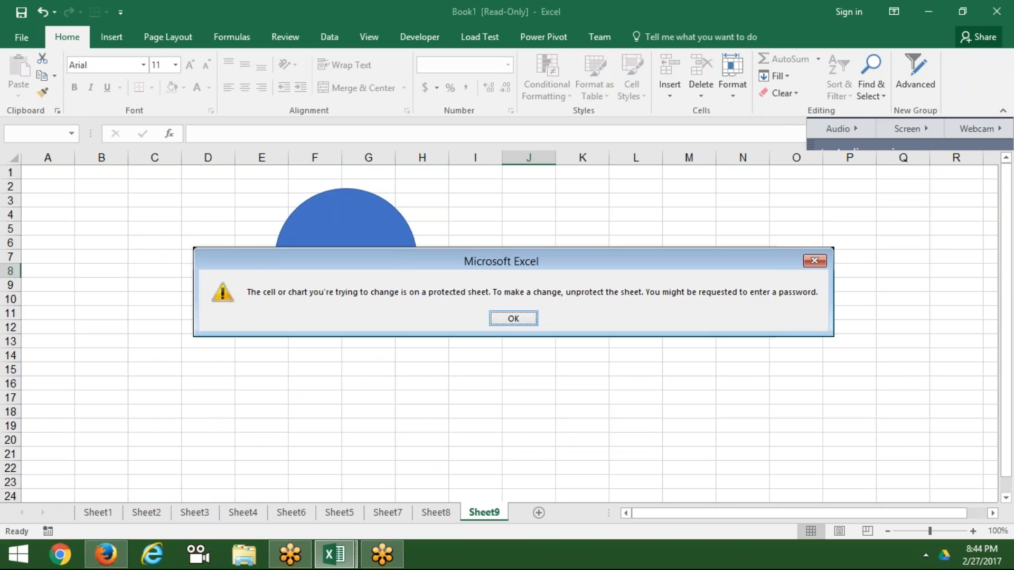
key("Return")
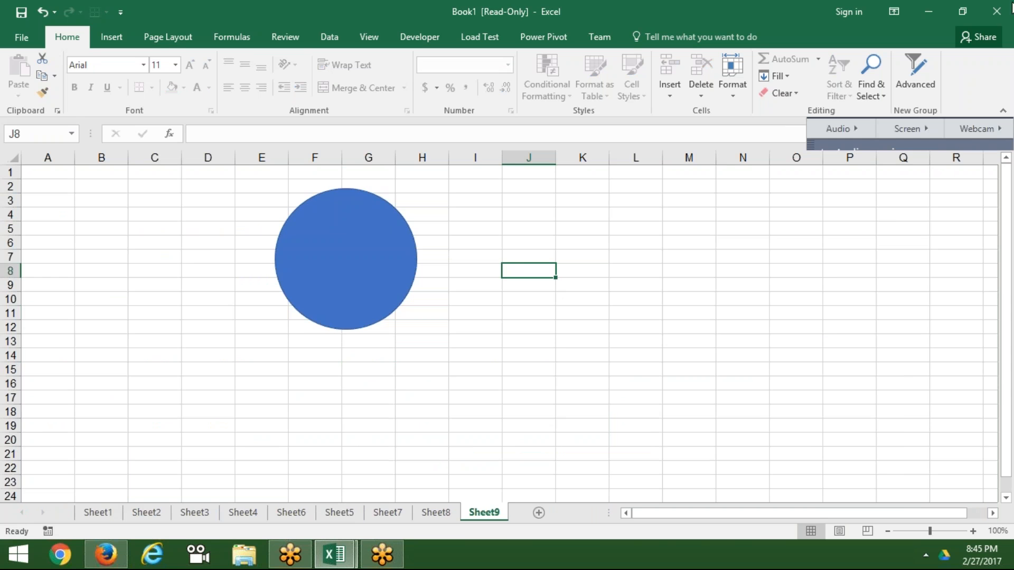
left_click(998, 12)
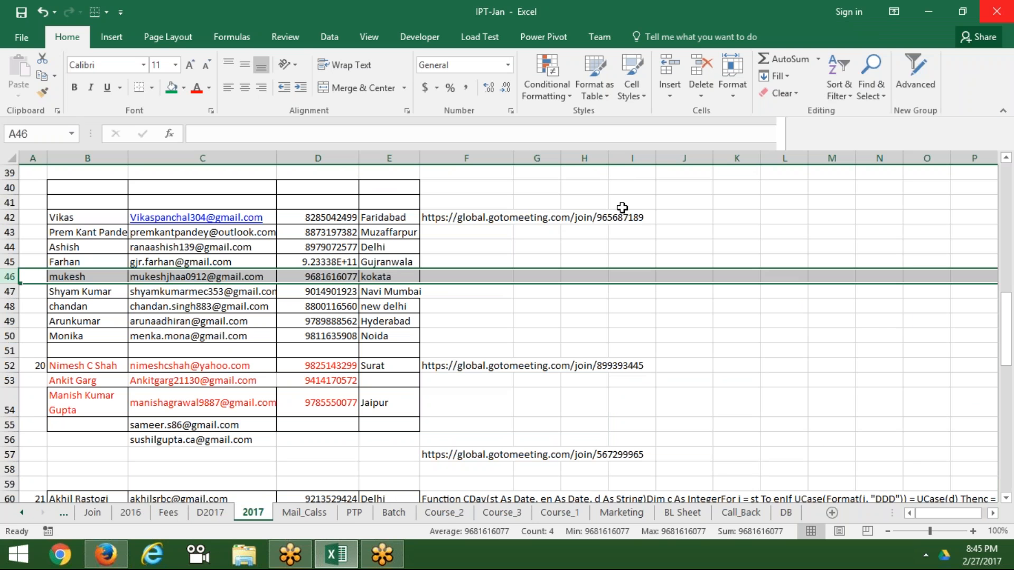
- Create a blank workbook, show its Encrypt with Password dialog, and cancel it without entering a password
key("ctrl+n")
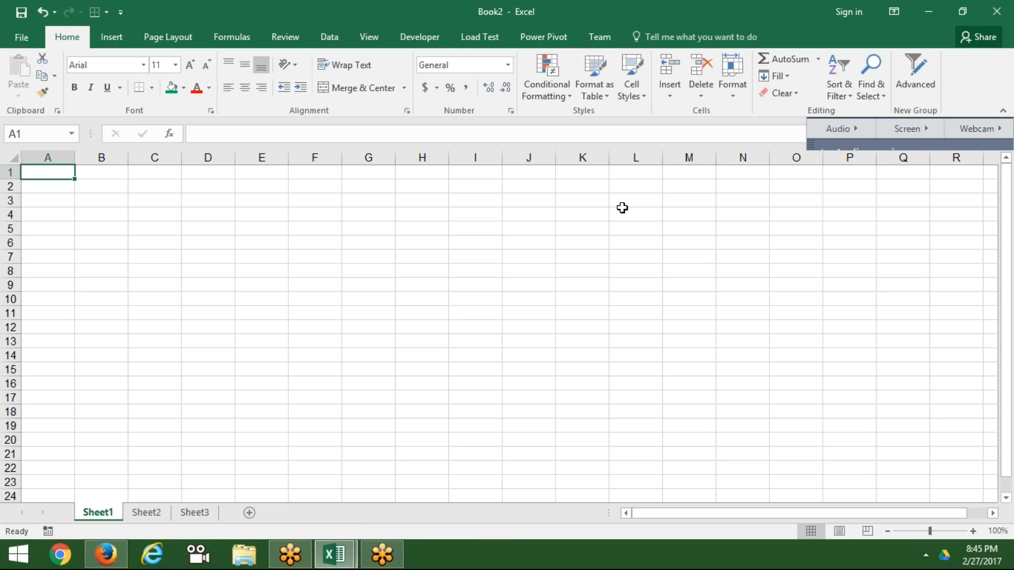
left_click(22, 47)
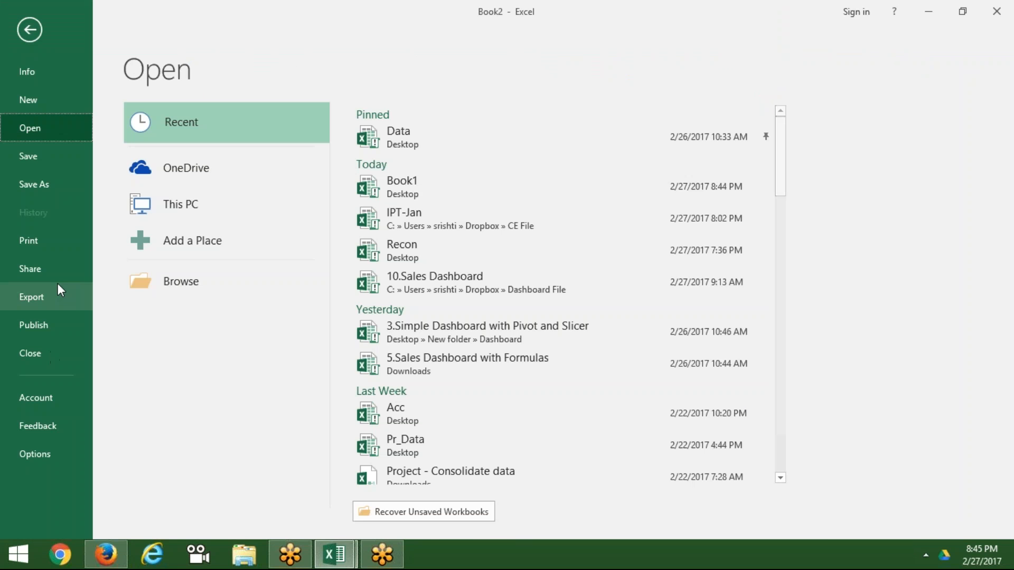
left_click(58, 290)
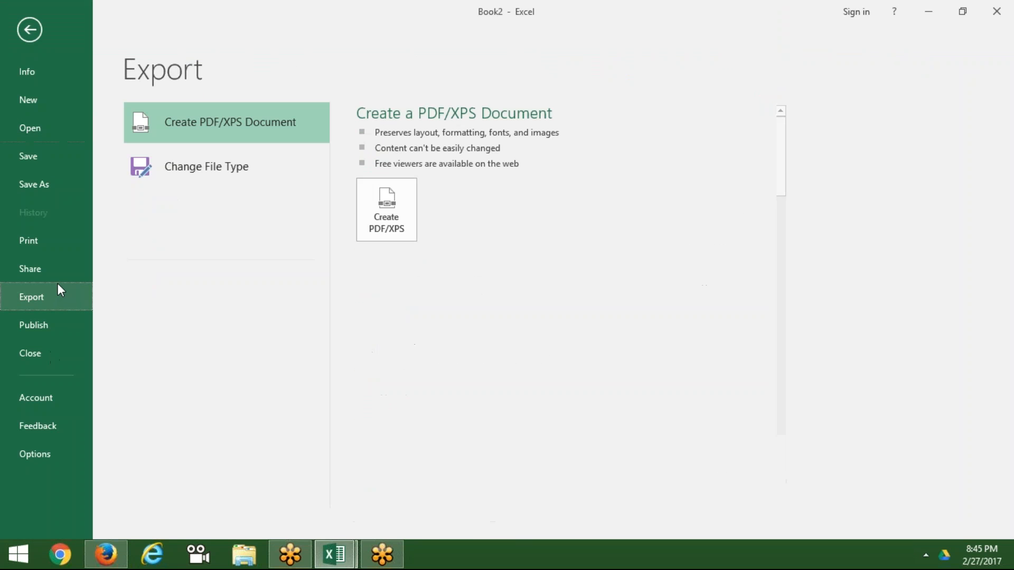
left_click(45, 81)
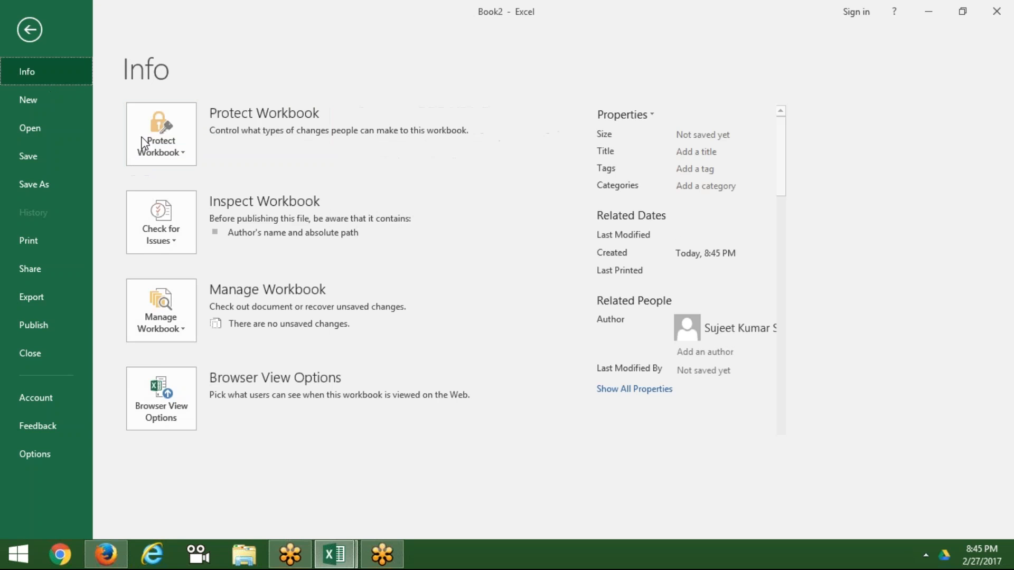
left_click(164, 154)
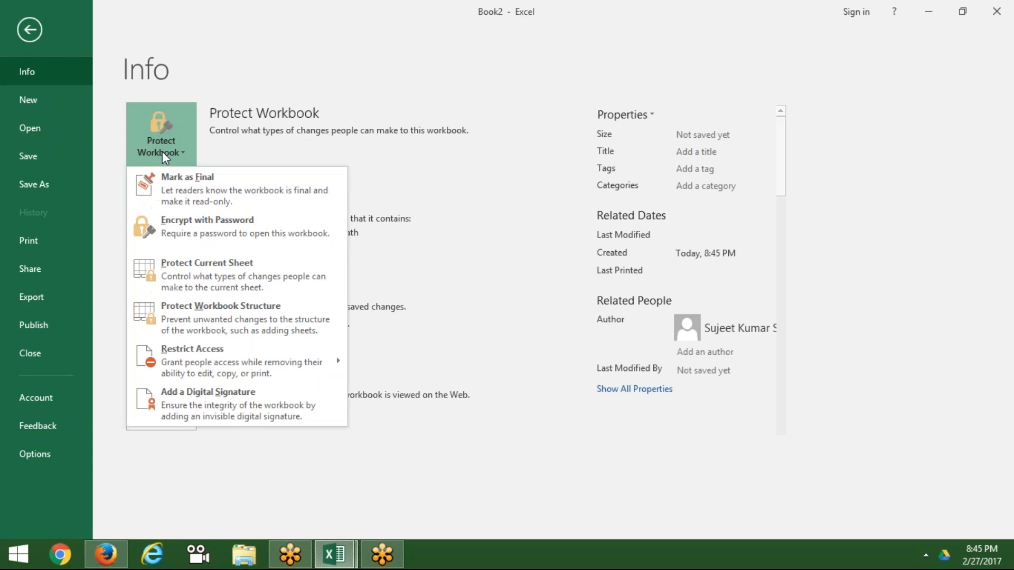
left_click(179, 240)
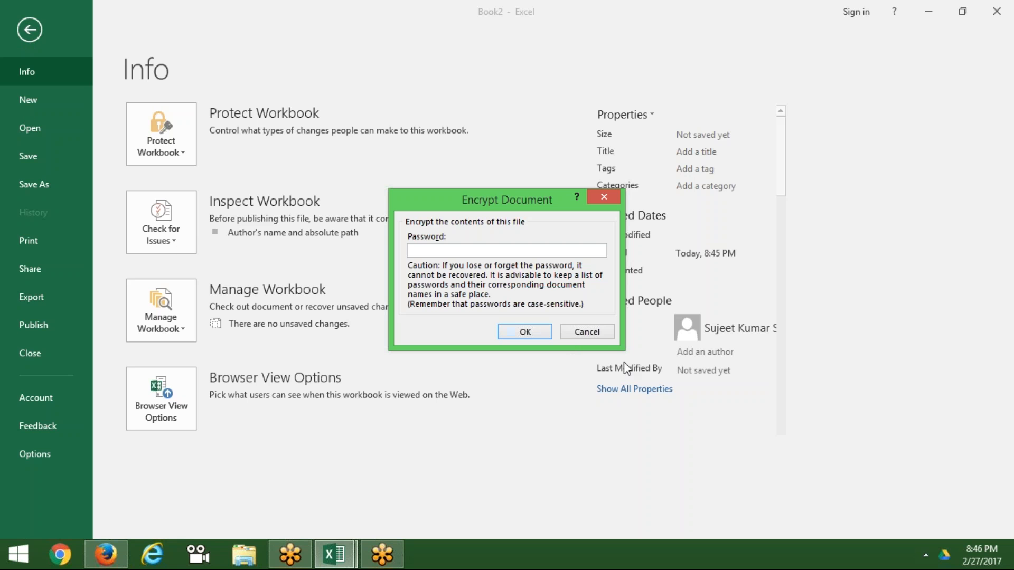
left_click(596, 337)
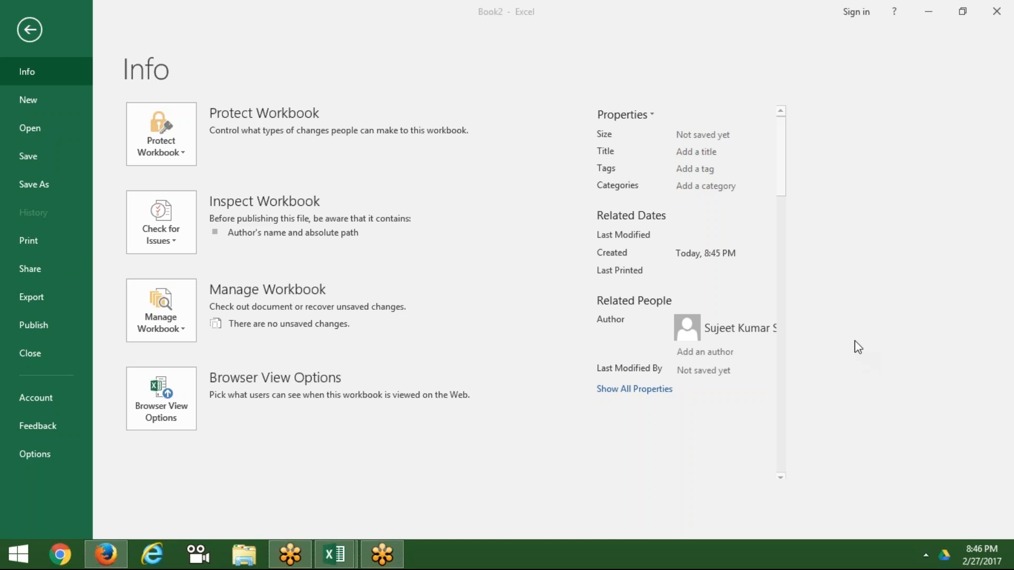
- Hand the meeting's presenter role to another attendee and confirm the change
right_click(850, 309)
left_click(850, 308)
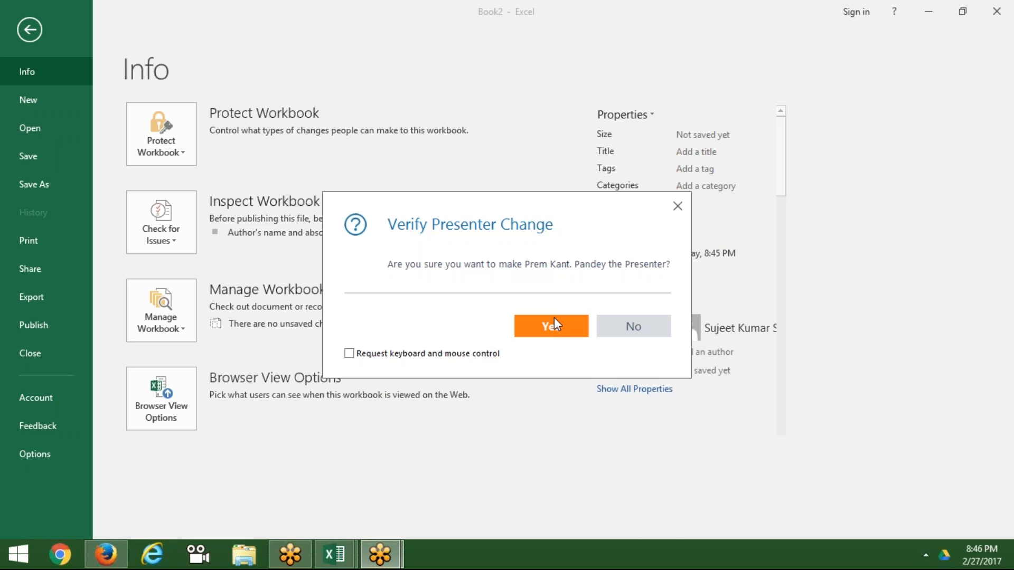
left_click(554, 323)
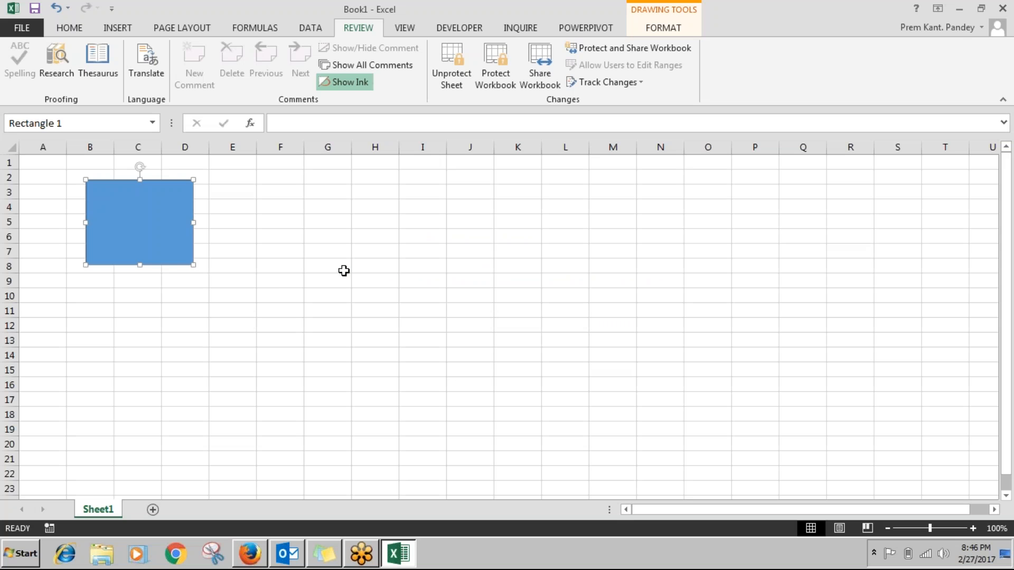
- Move the rectangle on the protected Sheet1 to columns F to H, rows 4 to 9, and check its available shape commands
left_click(344, 269)
left_click(143, 227)
left_click_drag(142, 227, 333, 247)
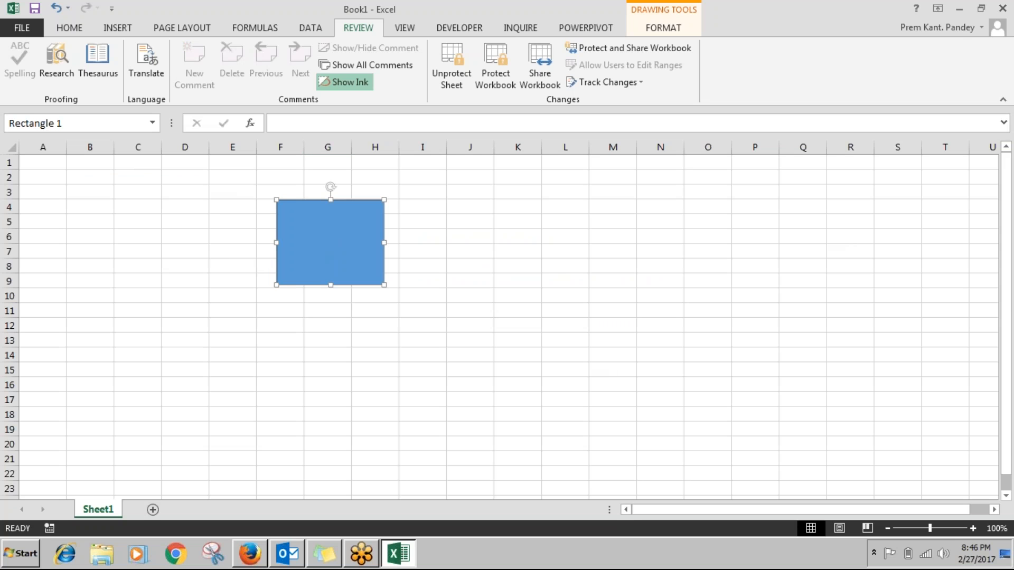
right_click(333, 247)
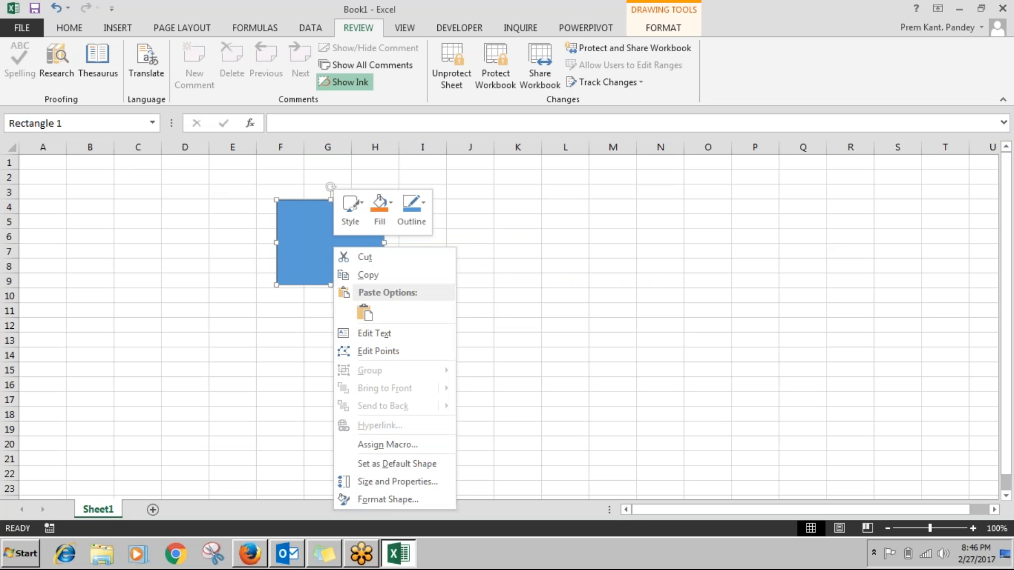
key("Escape")
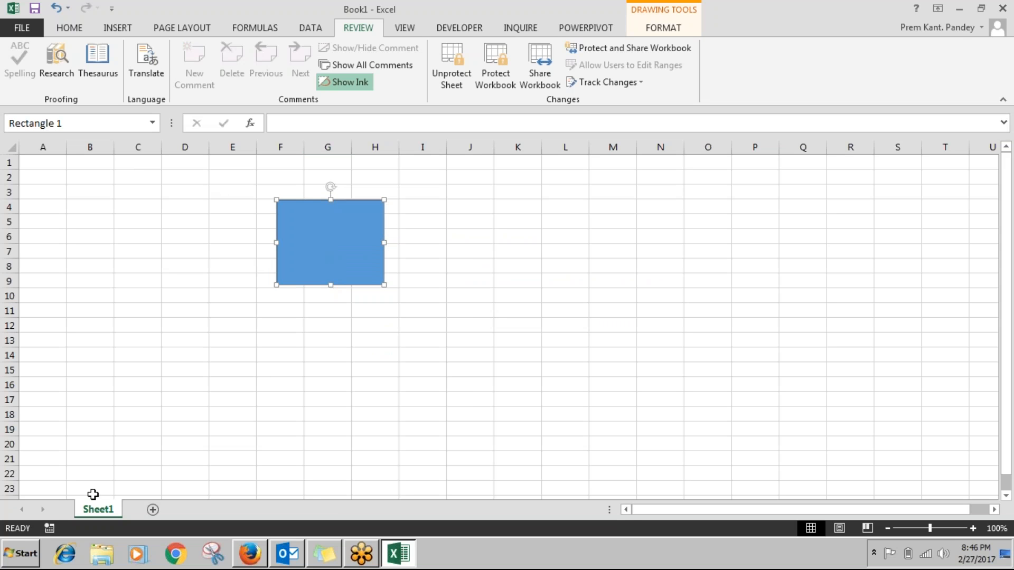
- Unprotect Sheet1 and protect it again without a password, disallowing the Edit objects permission
left_click(451, 61)
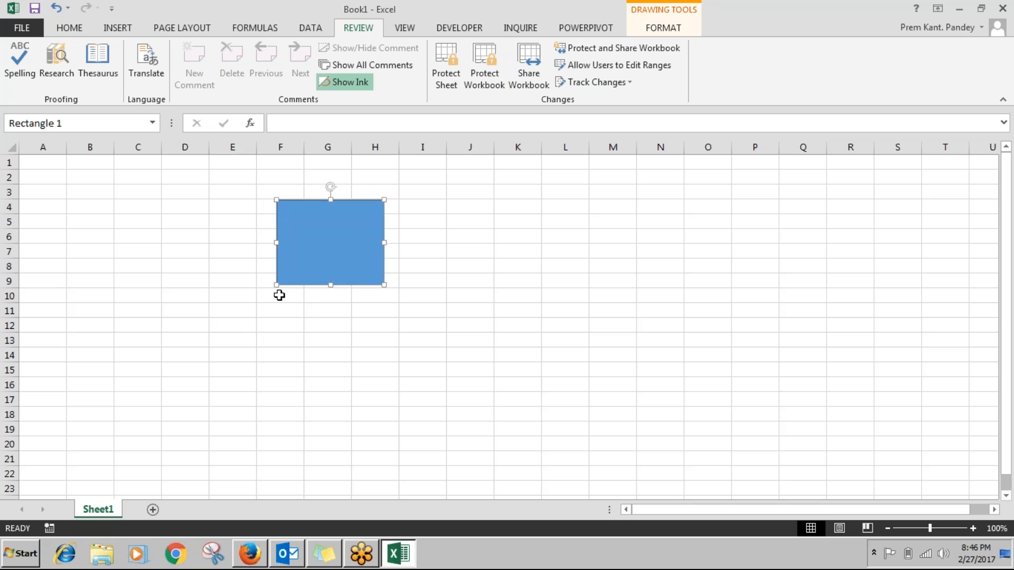
left_click(450, 208)
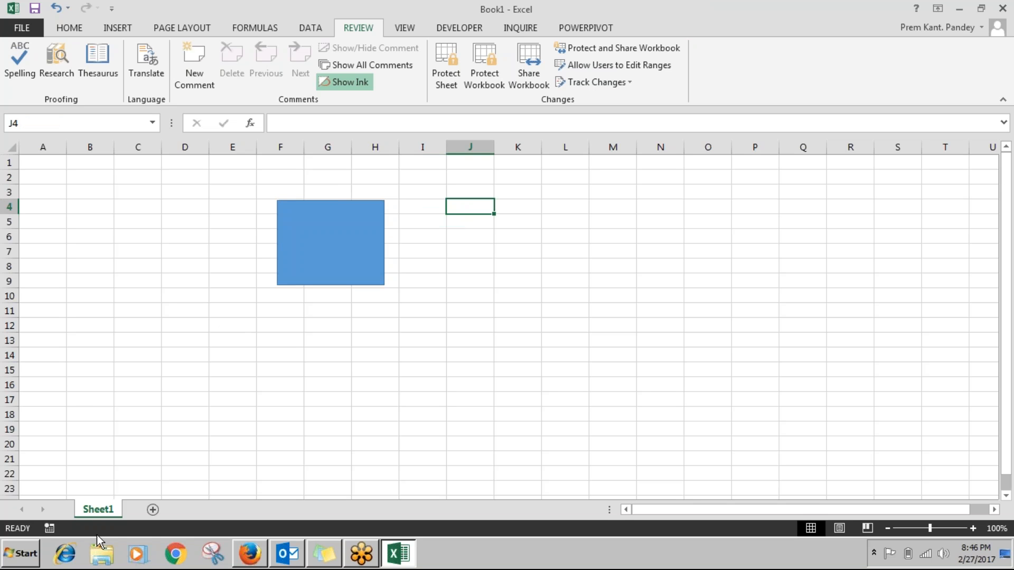
right_click(96, 511)
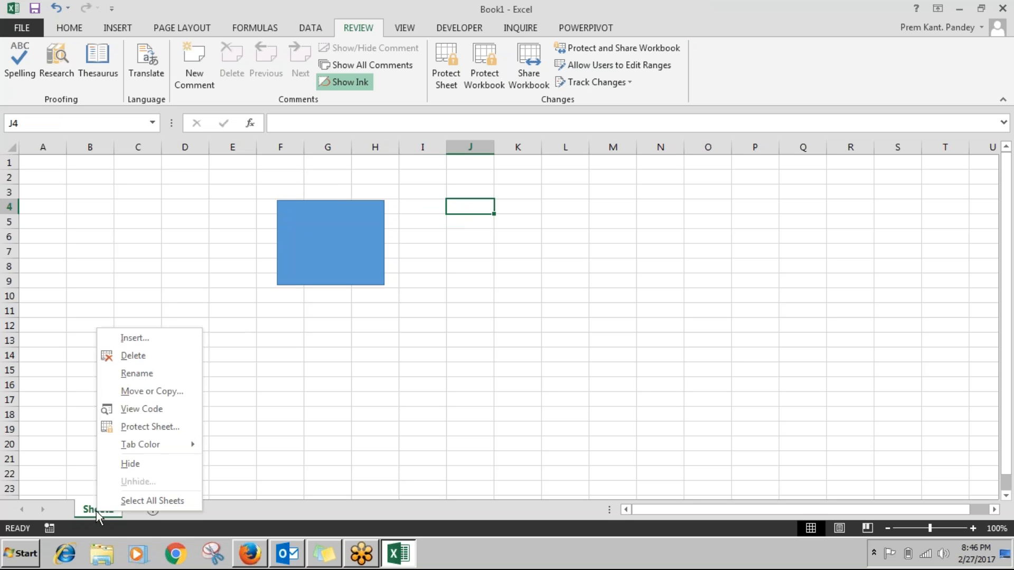
left_click(118, 431)
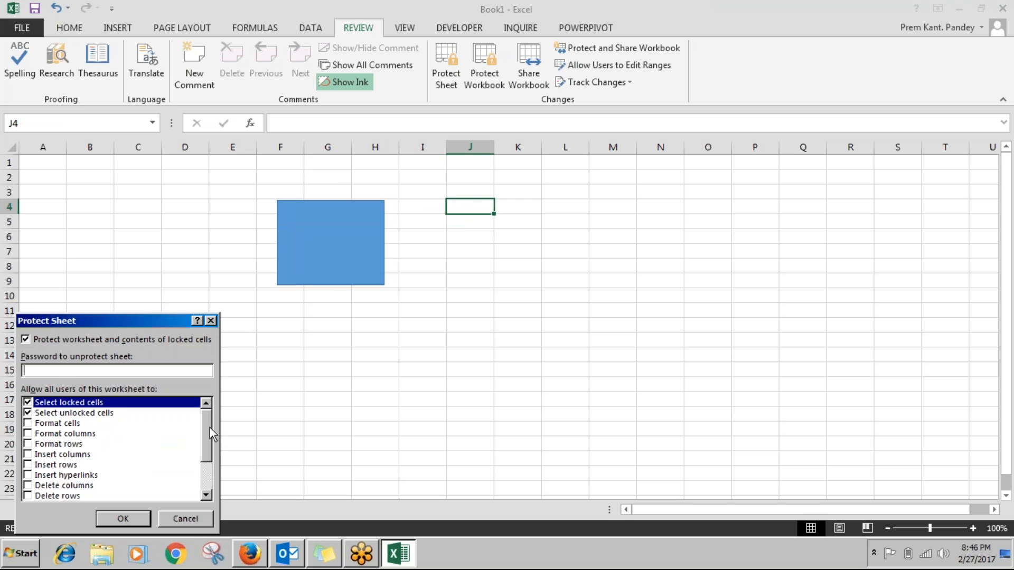
left_click_drag(208, 438, 207, 464)
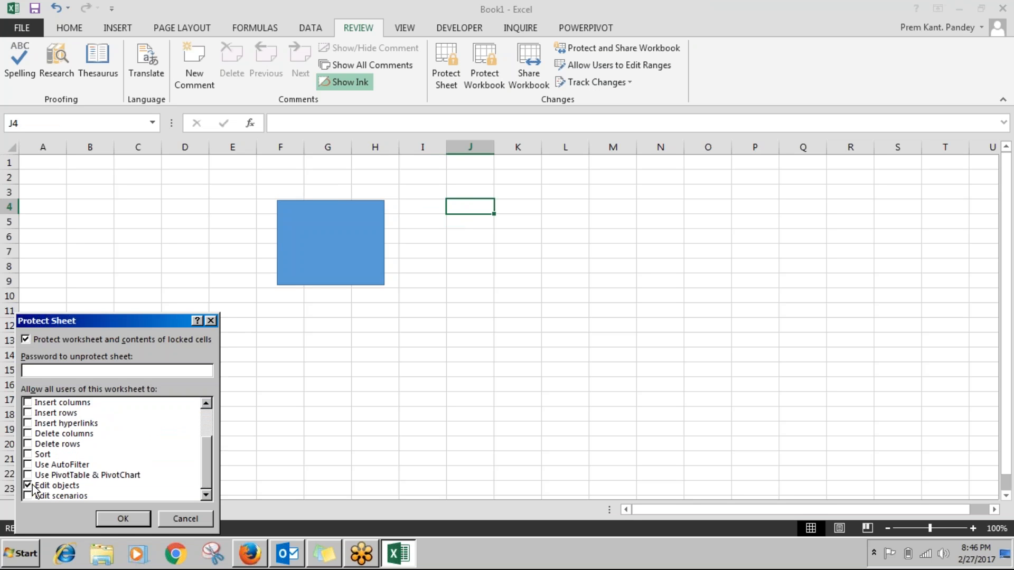
left_click(29, 485)
left_click(113, 524)
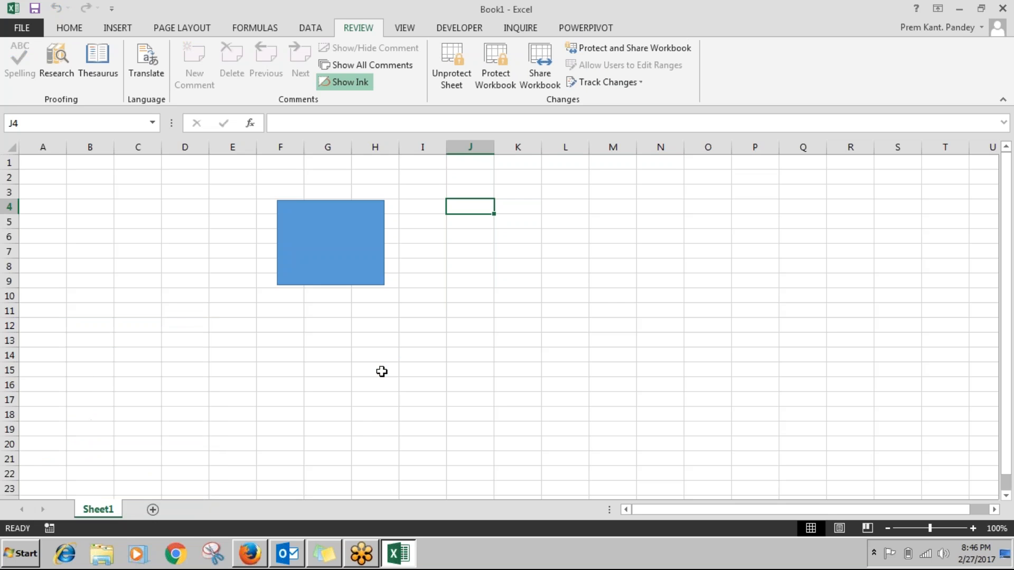
- Test selecting cells H15, J13 and J8 around the rectangle on the protected Sheet1
left_click(380, 374)
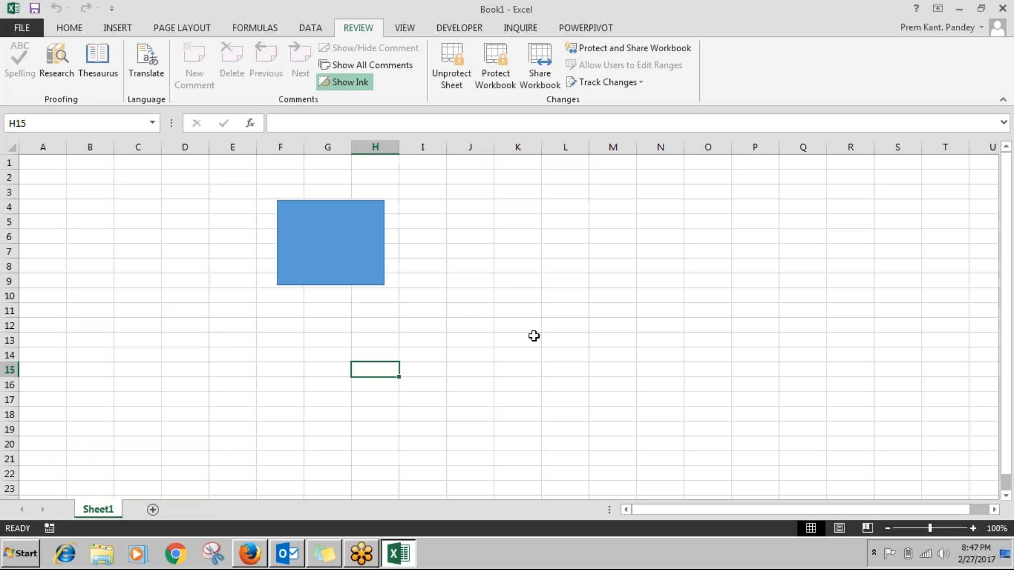
left_click(480, 339)
left_click(459, 265)
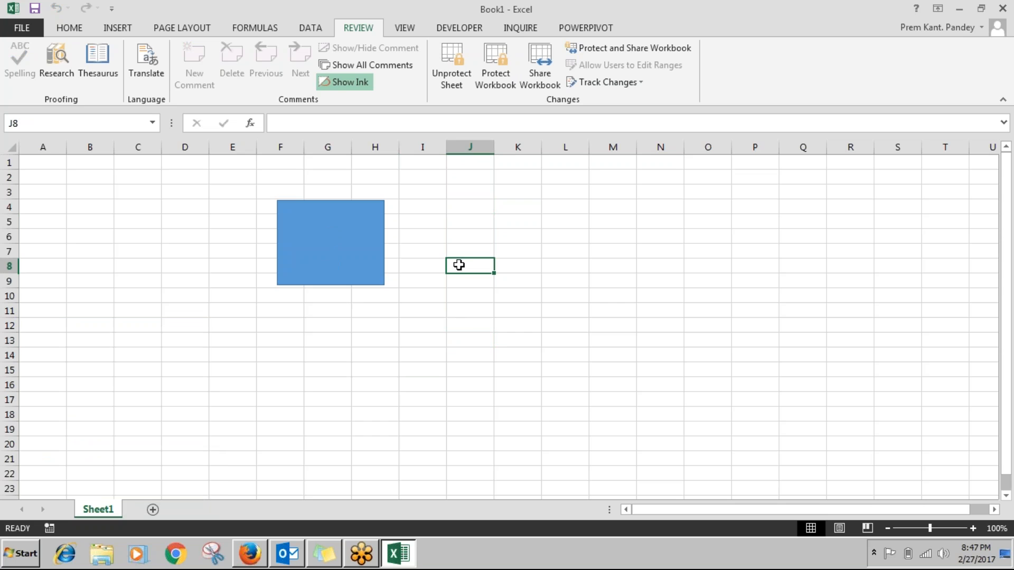